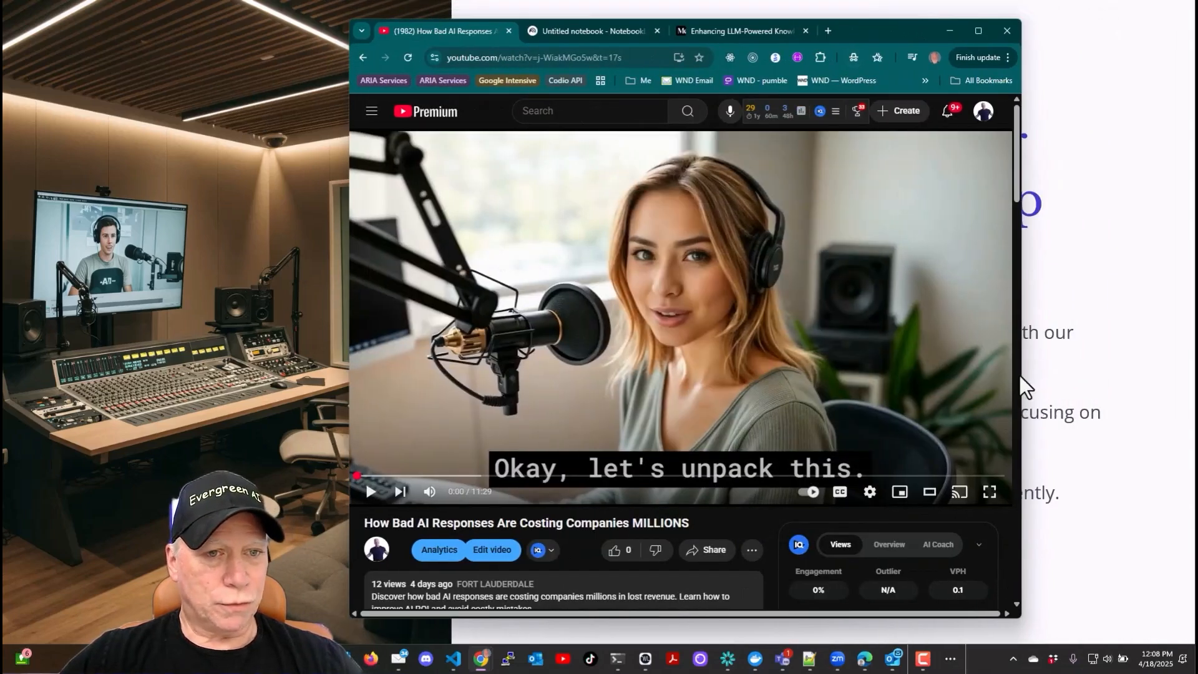
- Play the YouTube video on bad AI responses briefly, pause it, and minimize the browser window
{"action": "left_click_drag", "start_coordinate": [1021, 376], "coordinate": [1080, 378]}
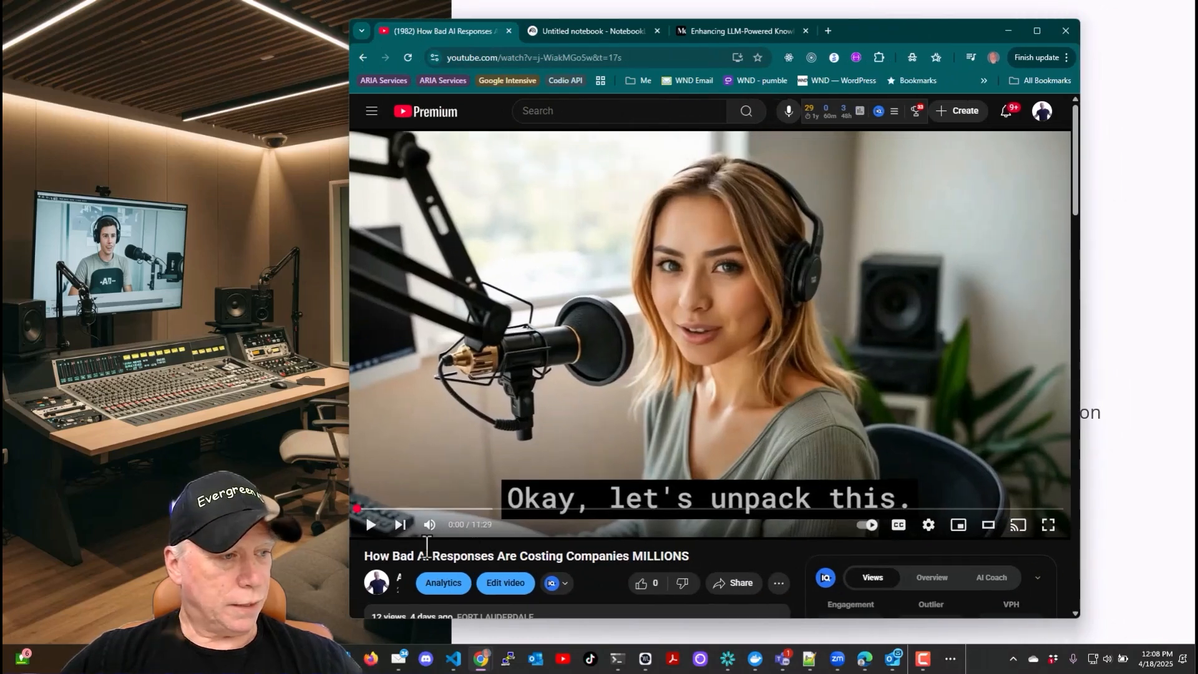
{"action": "left_click", "coordinate": [371, 527]}
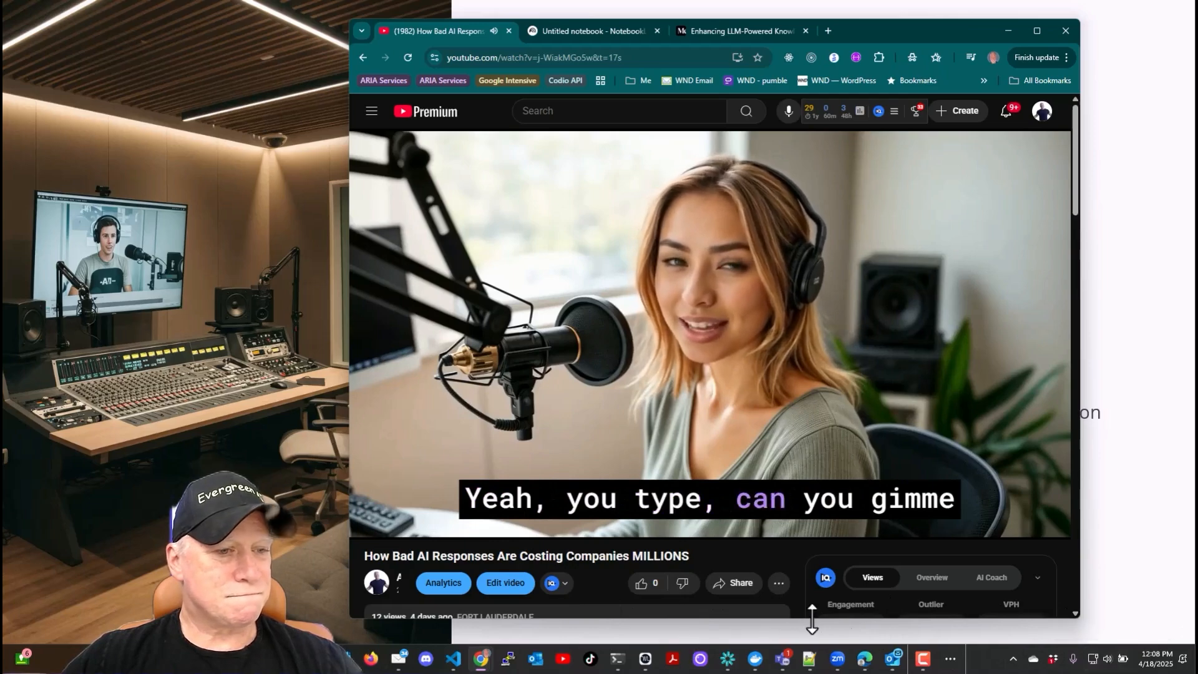
{"action": "left_click", "coordinate": [1107, 662]}
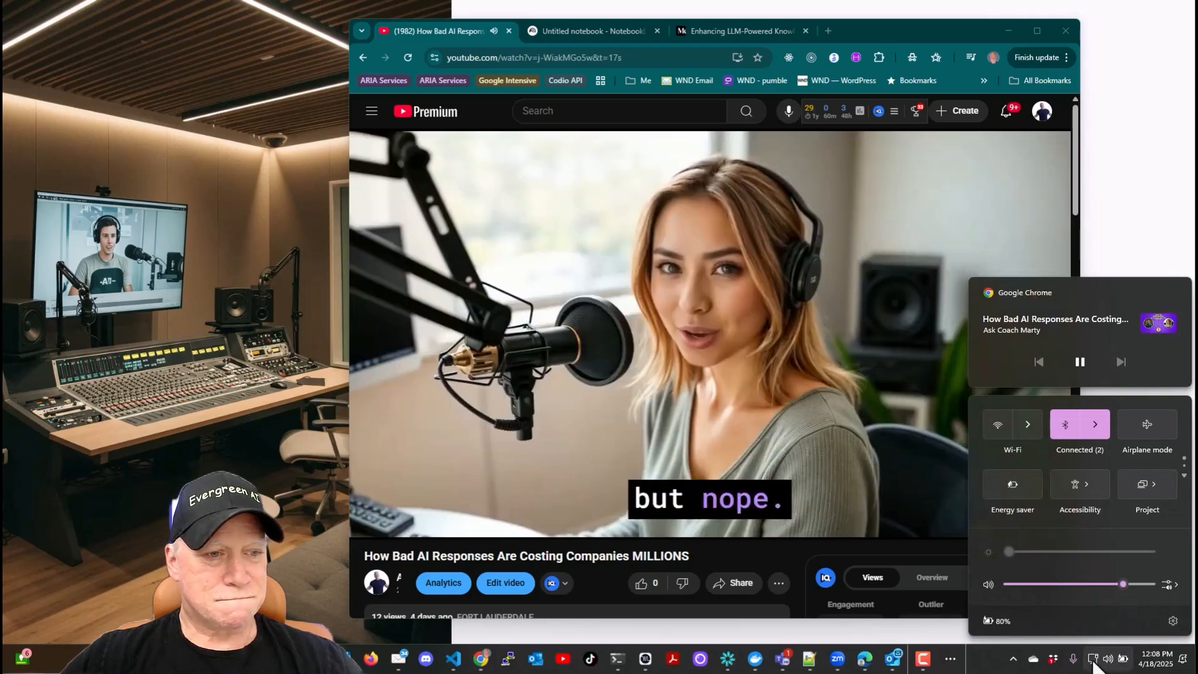
{"action": "left_click", "coordinate": [370, 525]}
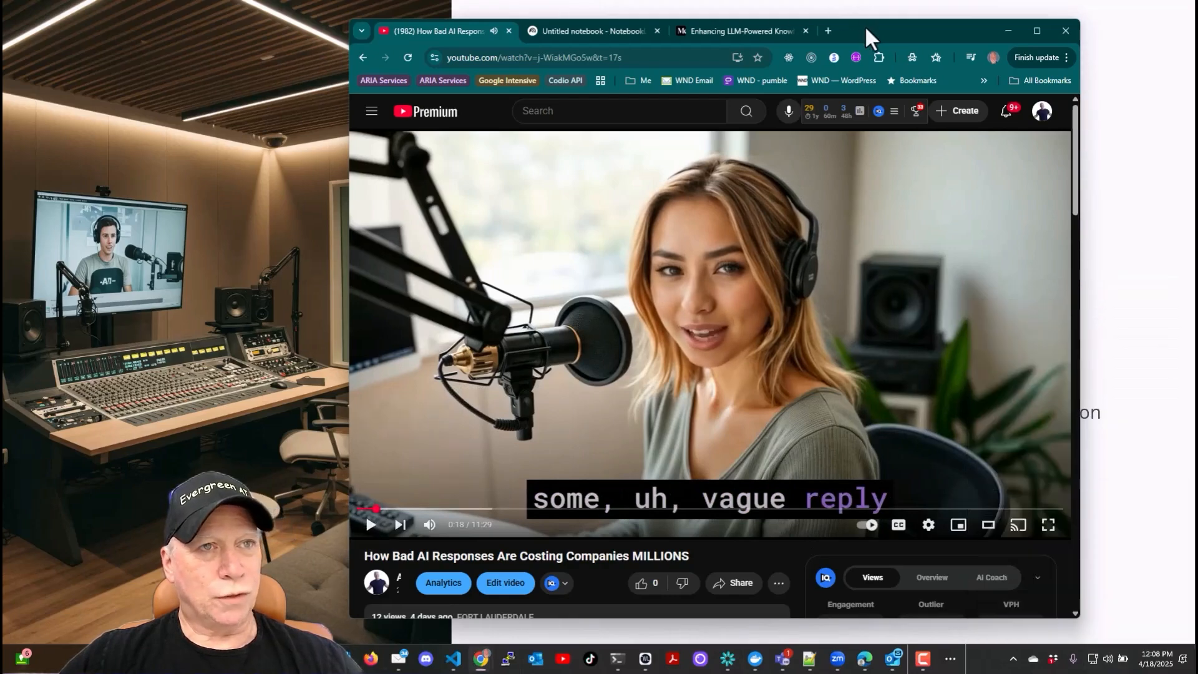
{"action": "left_click", "coordinate": [1008, 30]}
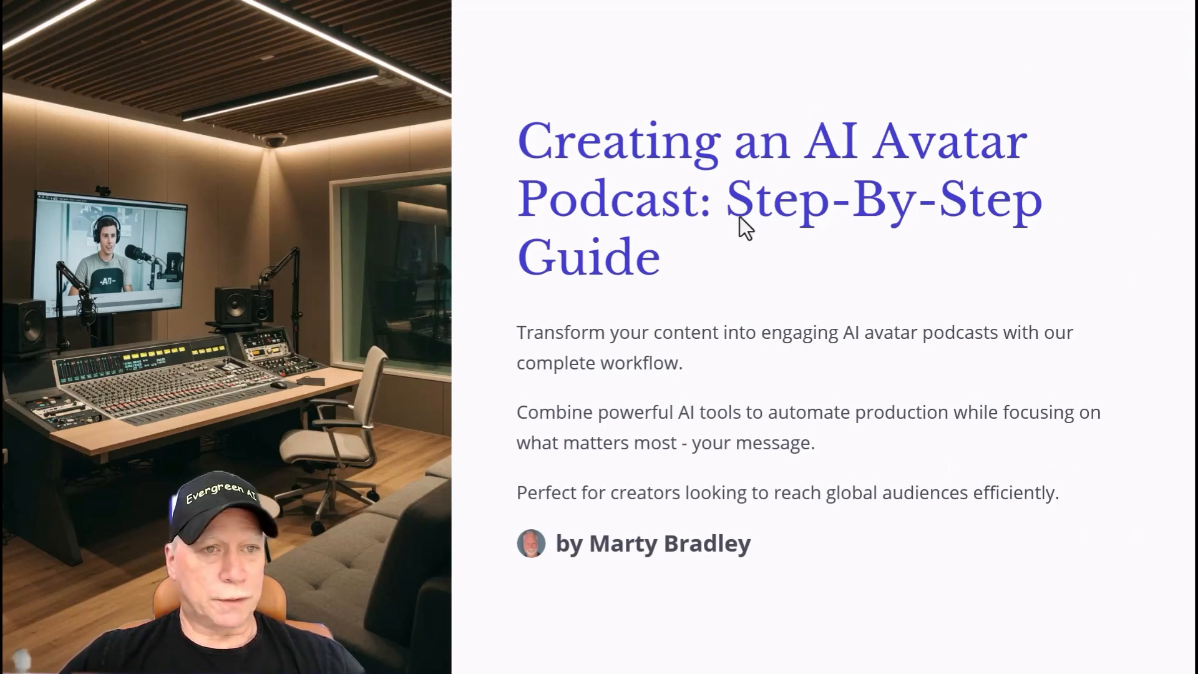
- Advance the presentation to the Step 1 slide and bring the NotebookLM browser window back into view
{"action": "key", "text": "Right"}
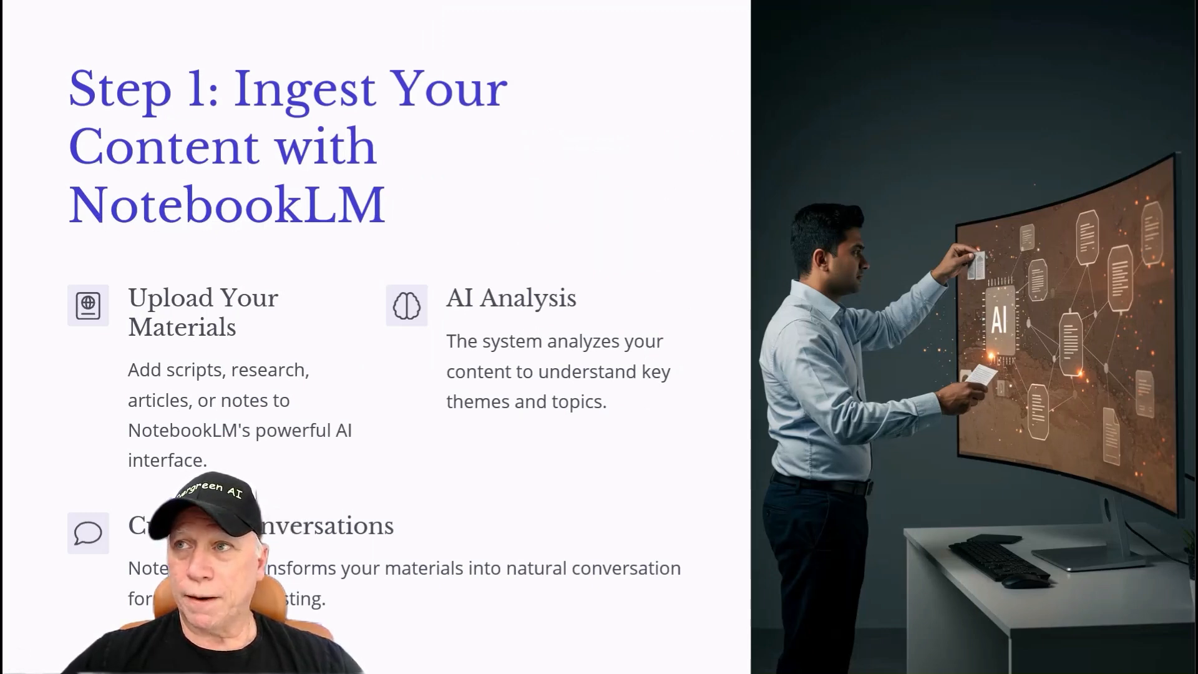
{"action": "left_click_drag", "start_coordinate": [1197, 159], "coordinate": [857, 44]}
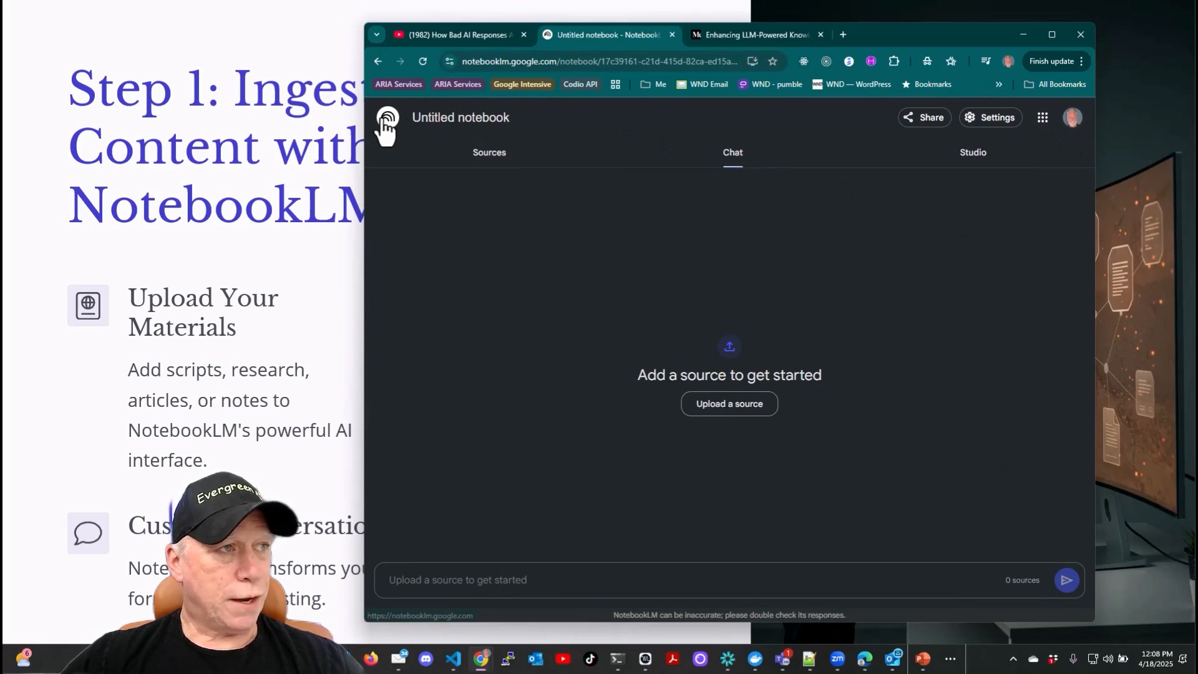
- Leave the untitled notebook and return to the NotebookLM home page
{"action": "left_click", "coordinate": [1073, 117]}
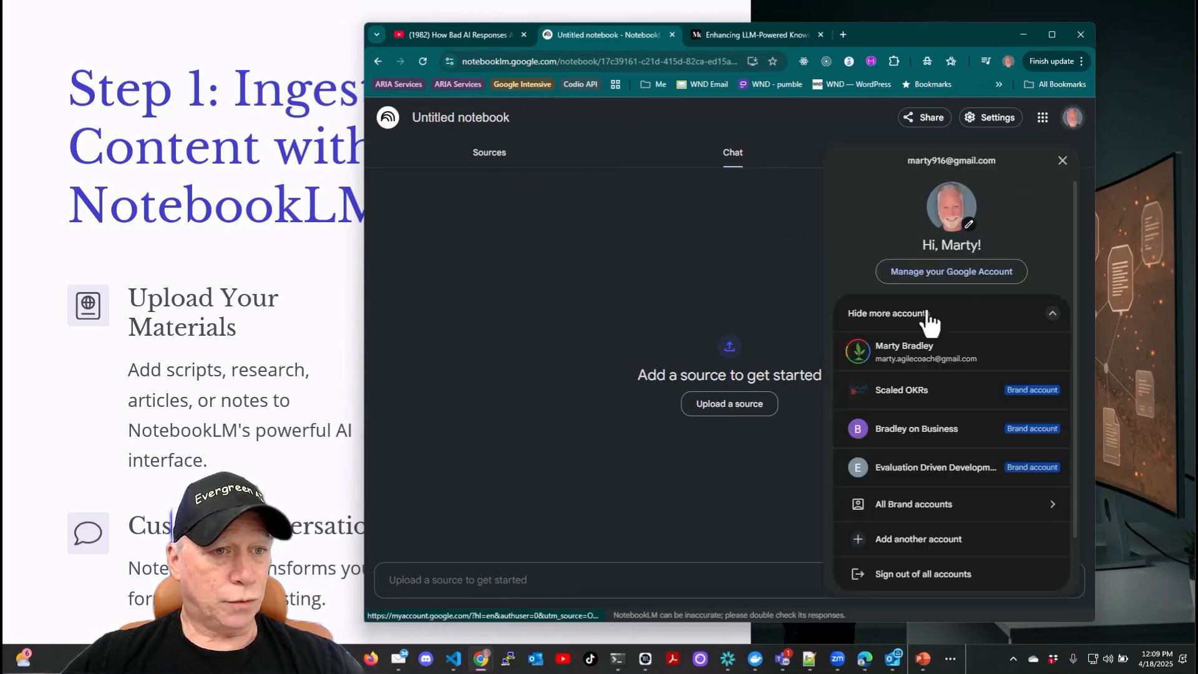
{"action": "left_click", "coordinate": [590, 124]}
{"action": "left_click", "coordinate": [387, 120]}
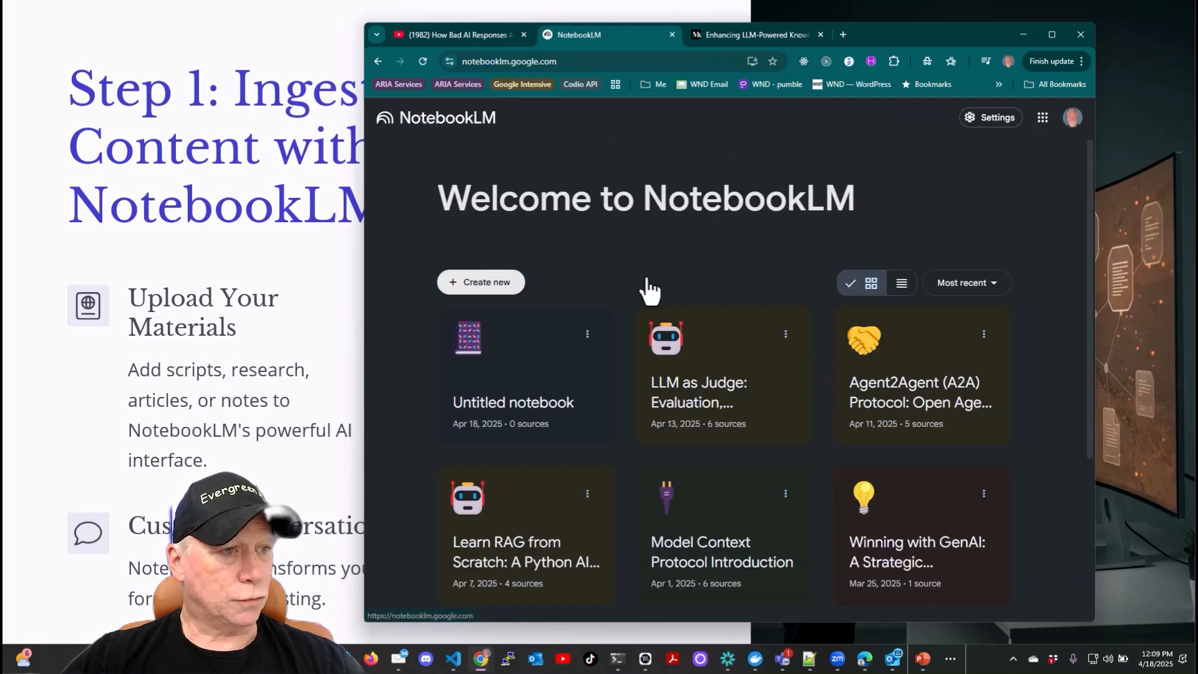
- Create a new notebook from the NotebookLM home page
{"action": "left_click_drag", "start_coordinate": [931, 30], "coordinate": [933, 21]}
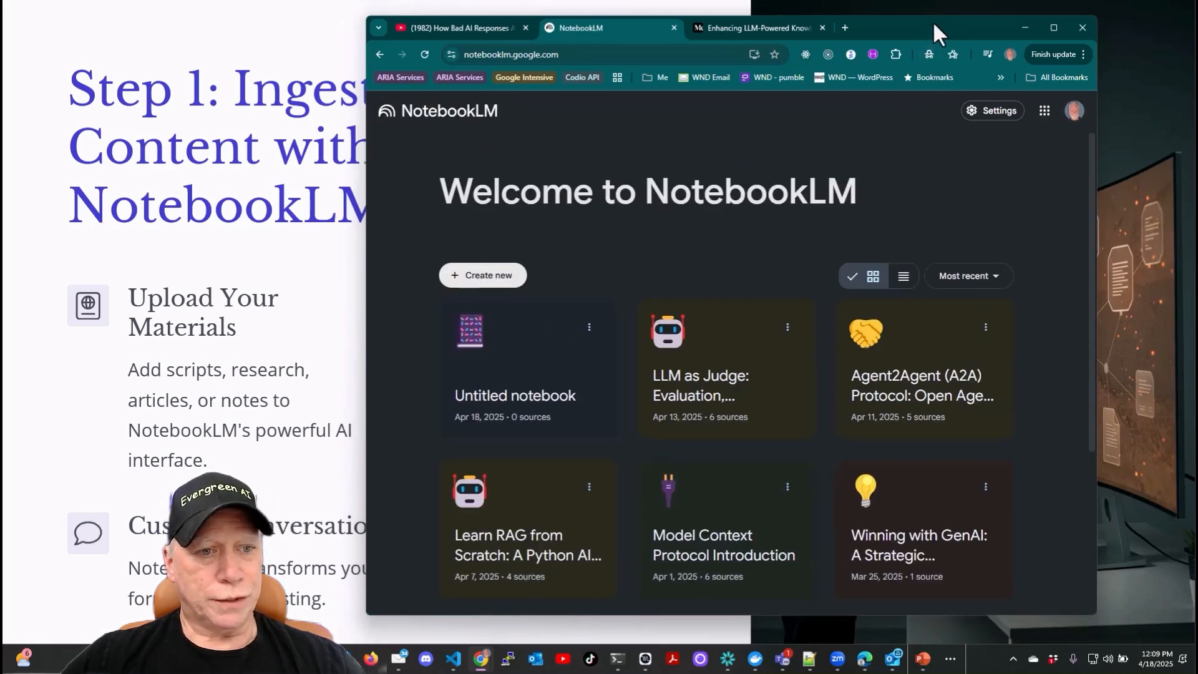
{"action": "left_click_drag", "start_coordinate": [369, 196], "coordinate": [303, 200]}
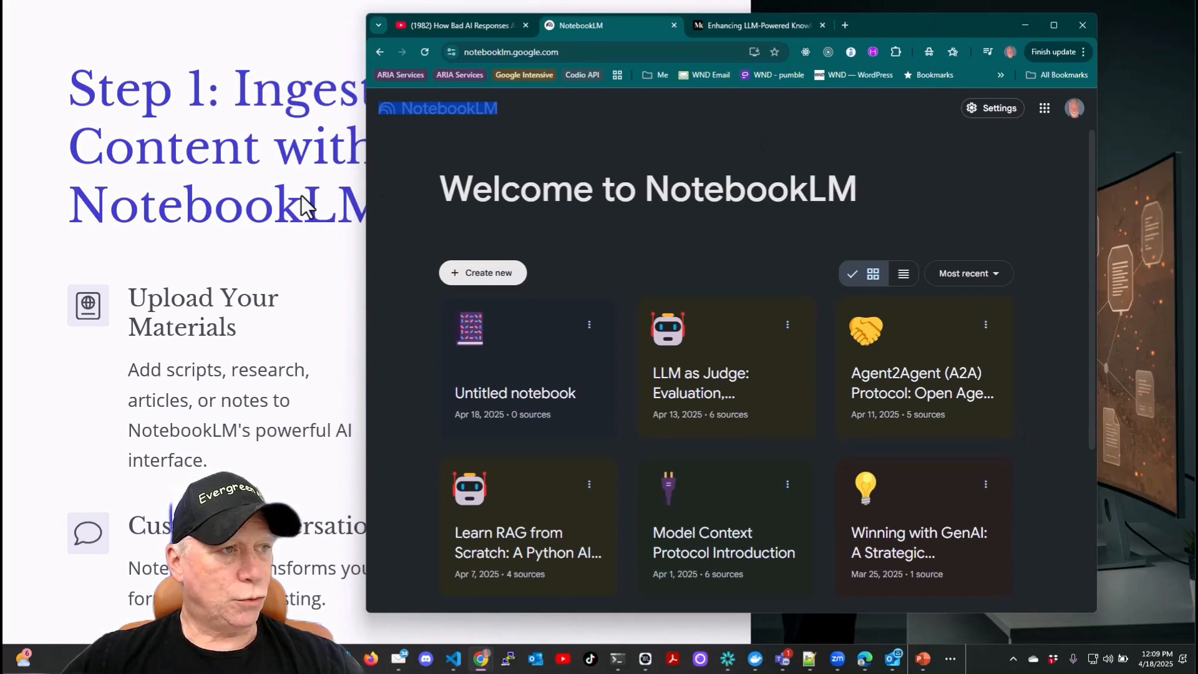
{"action": "left_click", "coordinate": [483, 275]}
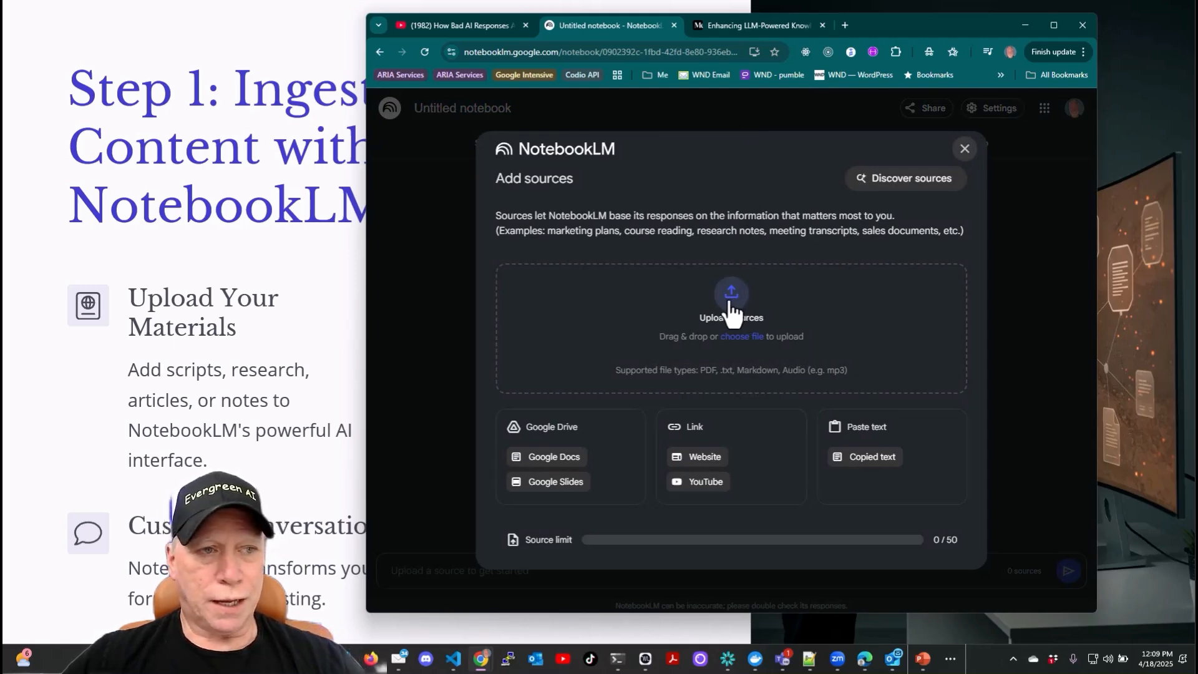
{"action": "left_click", "coordinate": [730, 298]}
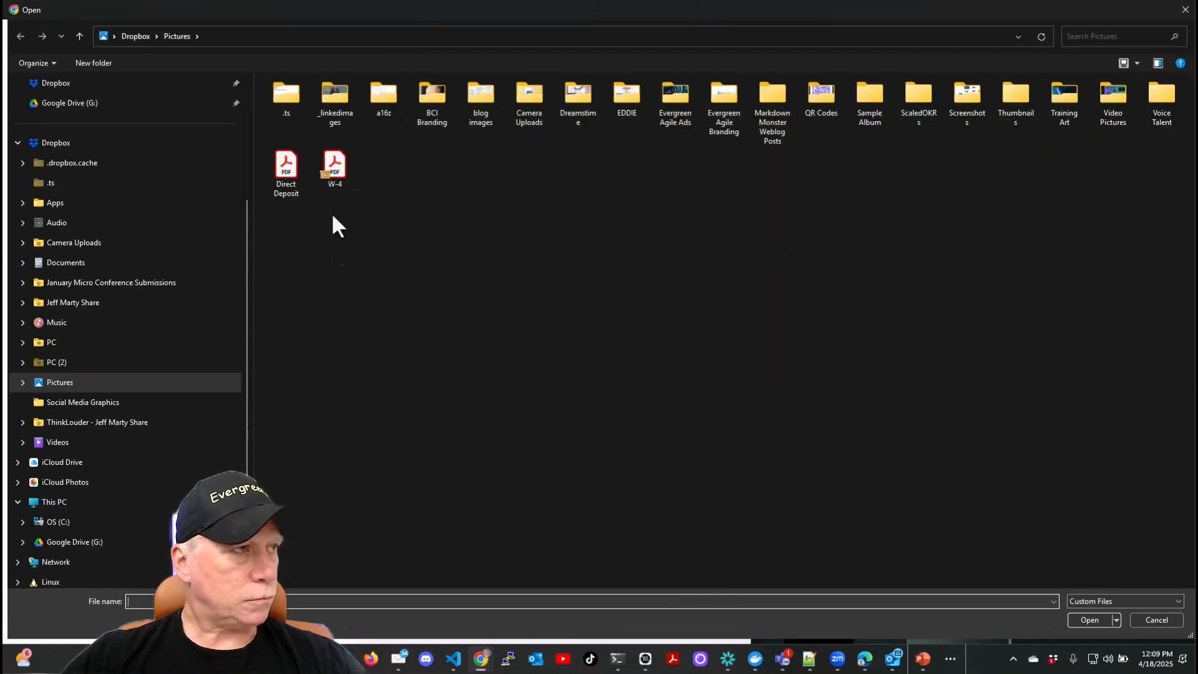
{"action": "left_click", "coordinate": [1156, 619]}
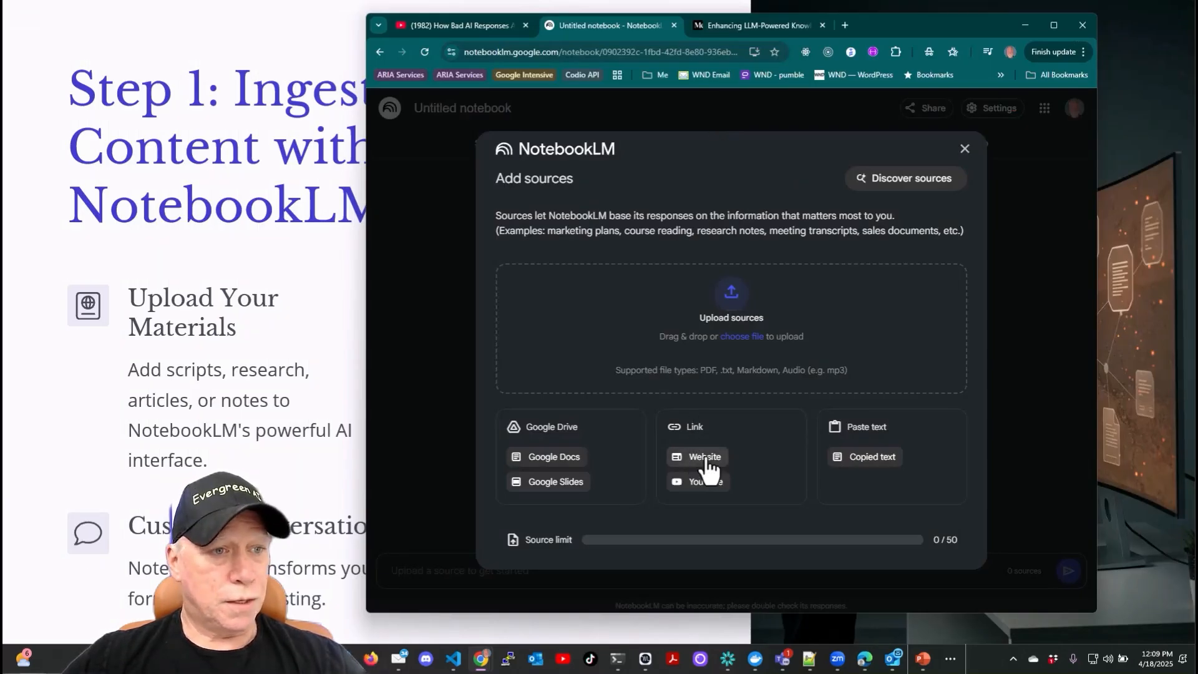
- Copy the URL of the Medium article on enhancing LLM-powered knowledge systems and return to the notebook tab
{"action": "left_click", "coordinate": [751, 27]}
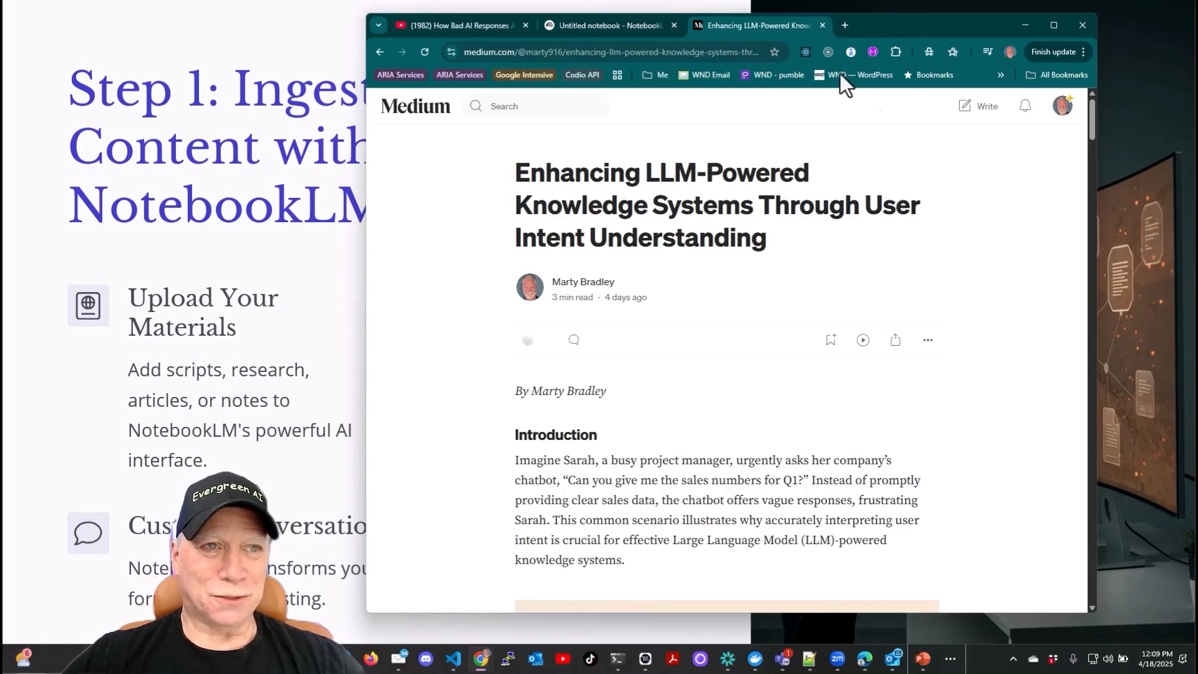
{"action": "left_click", "coordinate": [686, 52]}
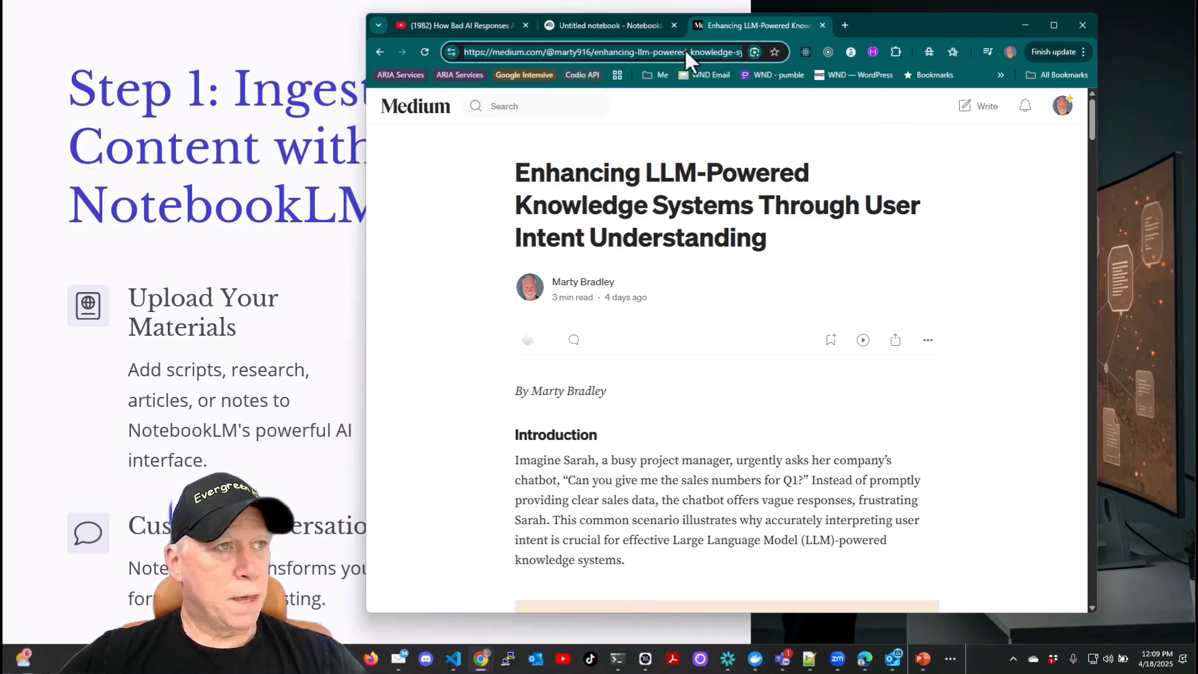
{"action": "left_click", "coordinate": [615, 26]}
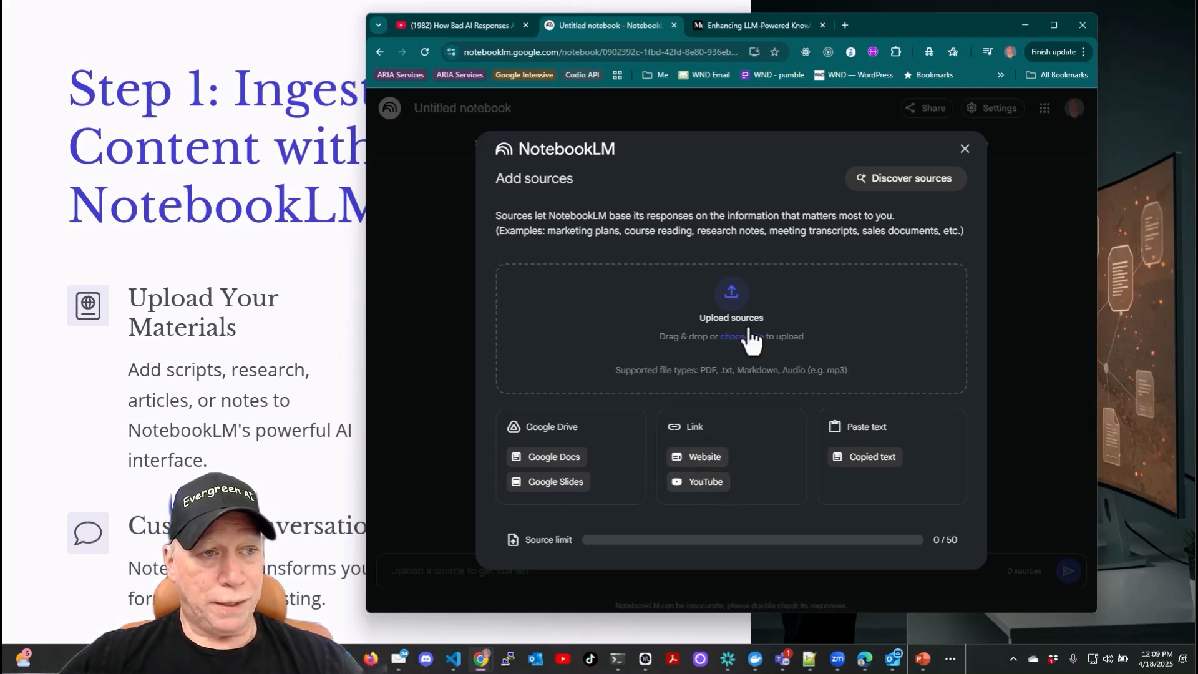
- Add the copied Medium article URL to the notebook as a Website source
{"action": "left_click", "coordinate": [704, 457]}
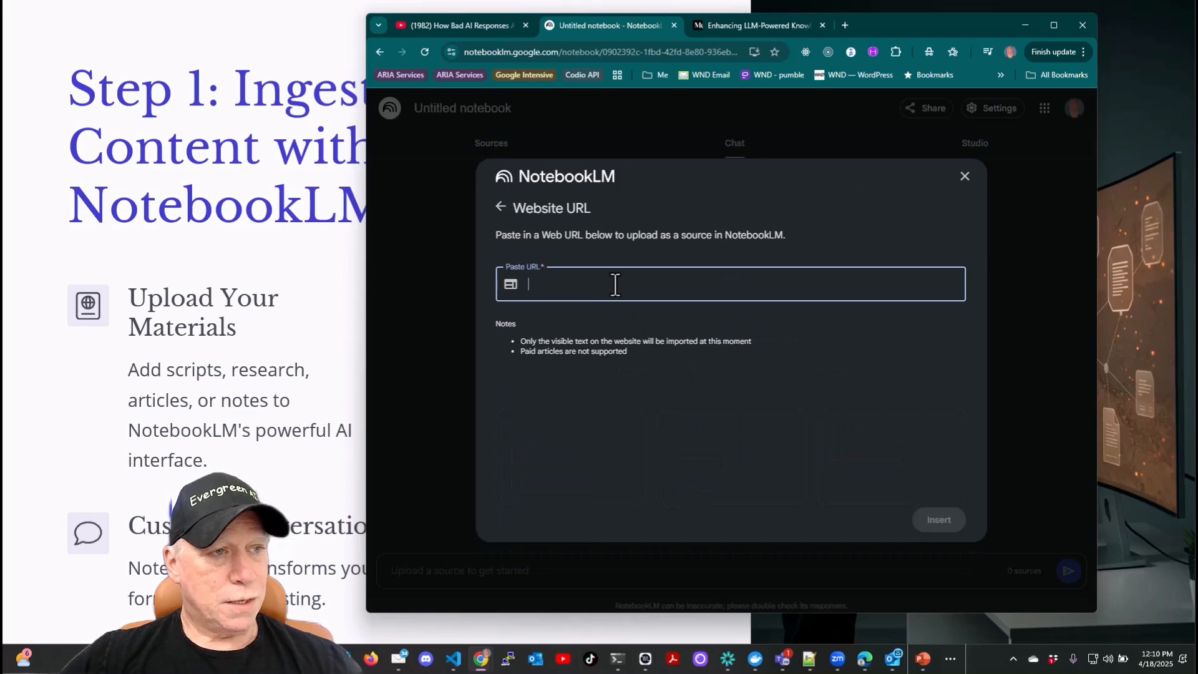
{"action": "key", "text": "ctrl+v"}
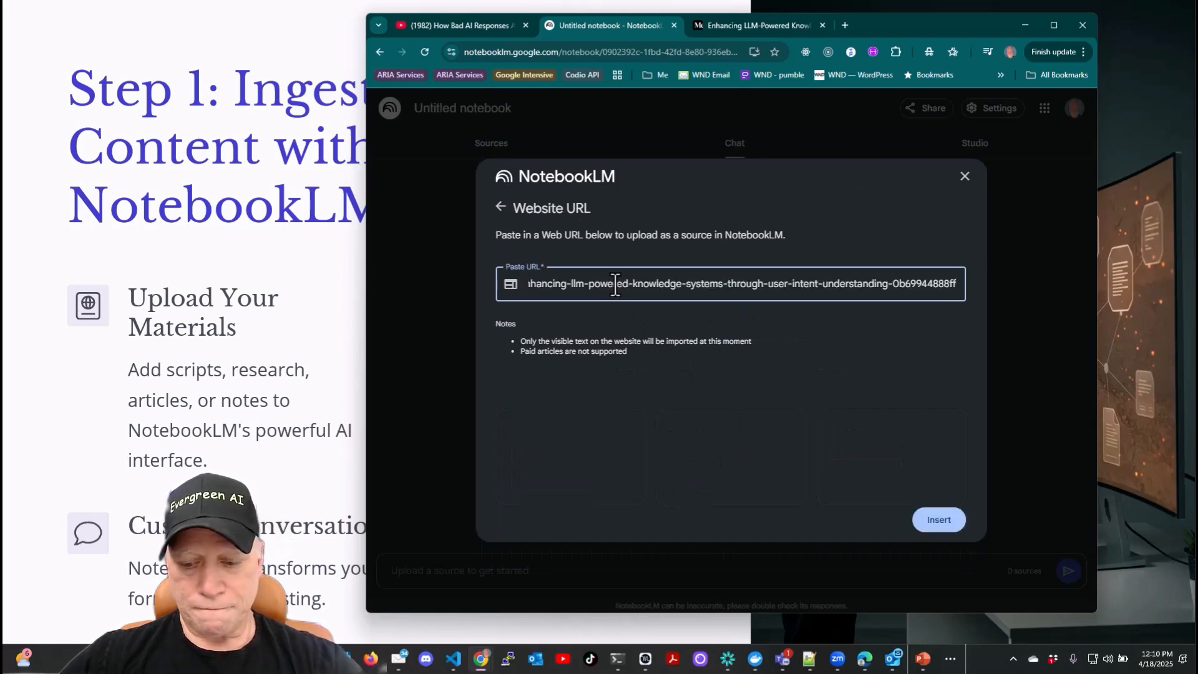
{"action": "key", "text": "Return"}
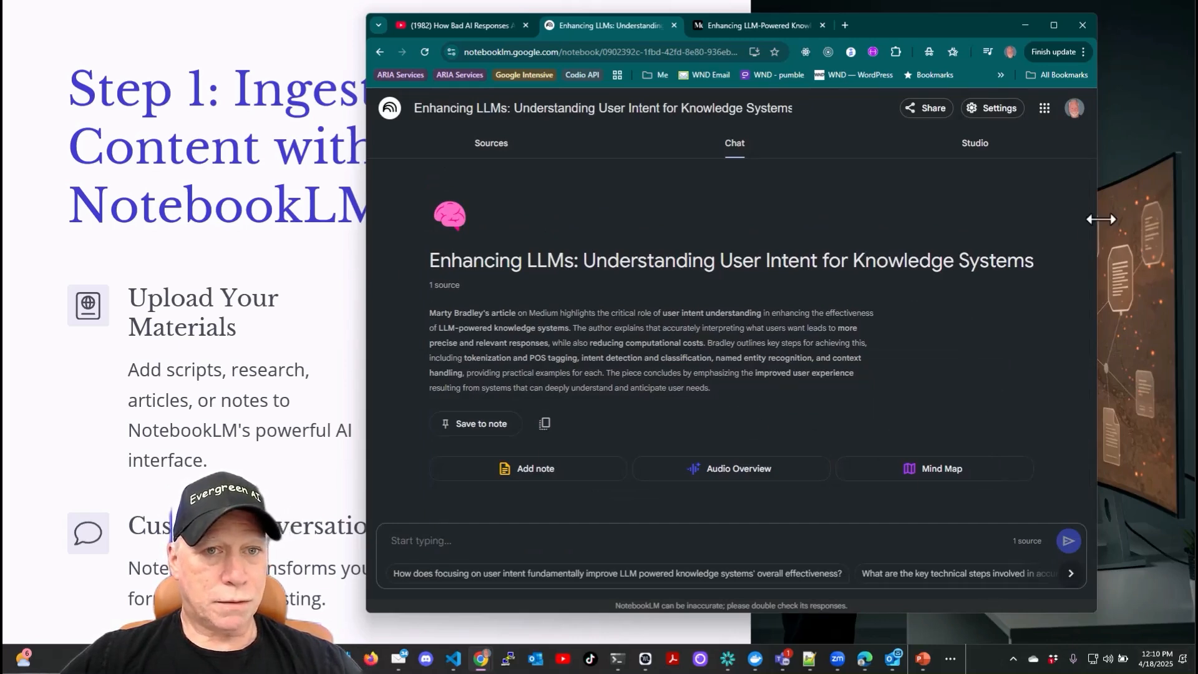
- Widen the browser window and generate the Deep Dive conversation audio overview
{"action": "left_click_drag", "start_coordinate": [1102, 219], "coordinate": [1139, 223]}
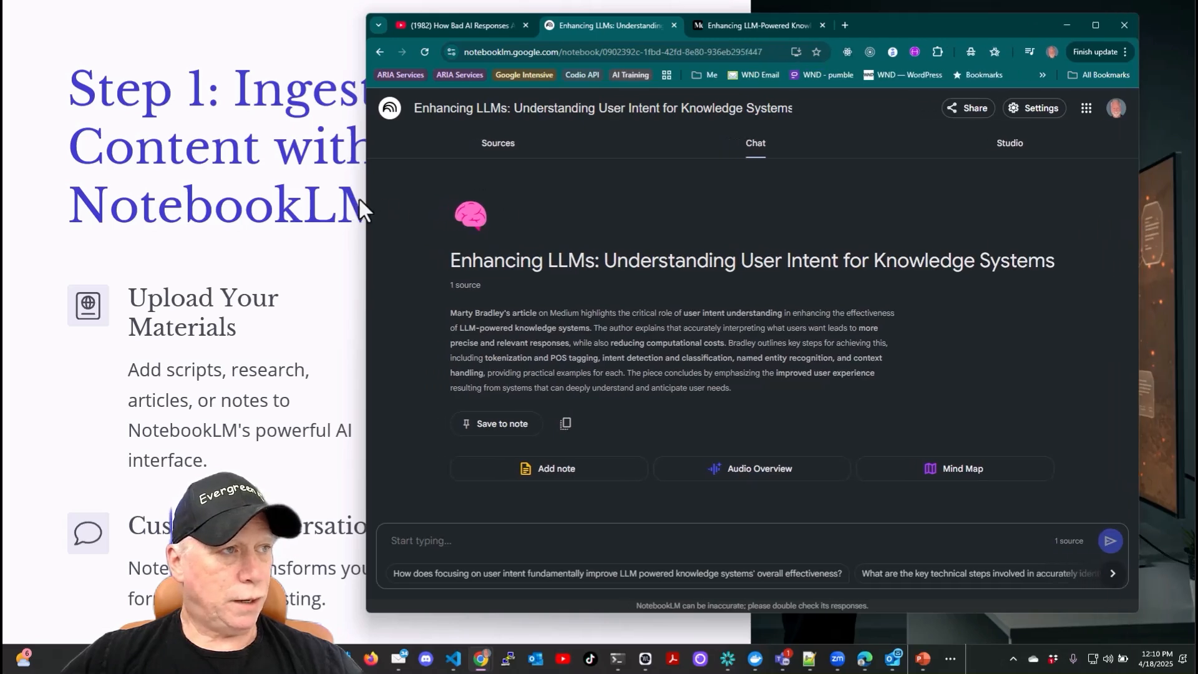
{"action": "left_click_drag", "start_coordinate": [364, 199], "coordinate": [244, 198]}
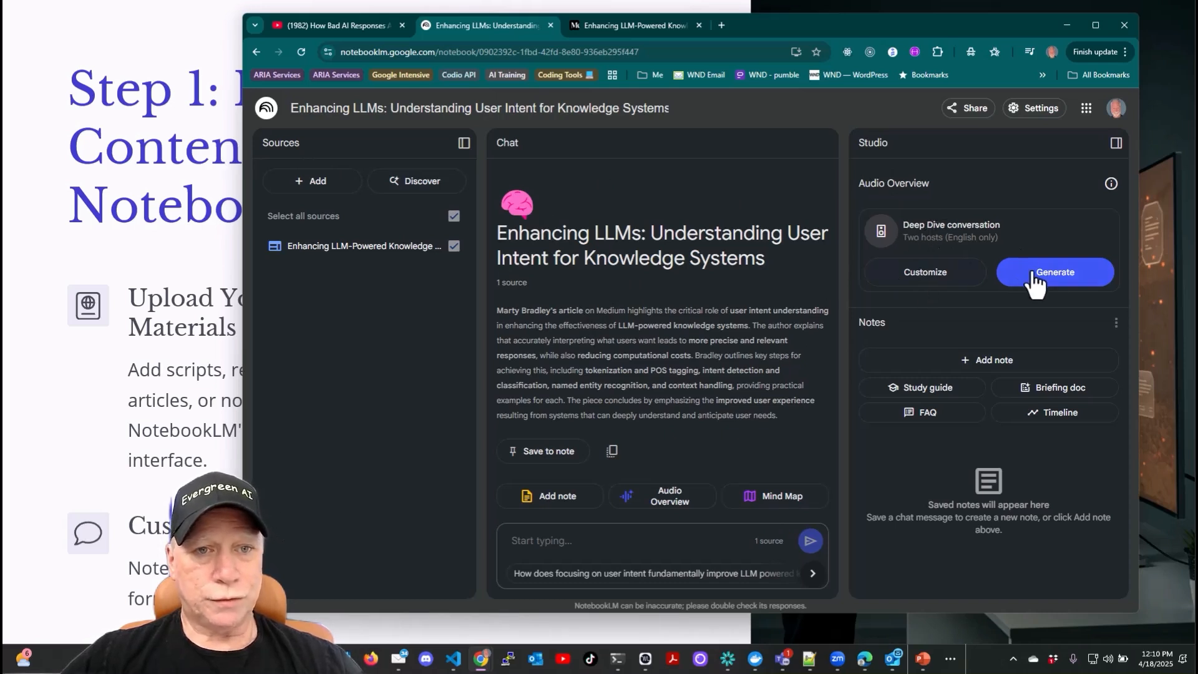
{"action": "left_click", "coordinate": [1056, 286]}
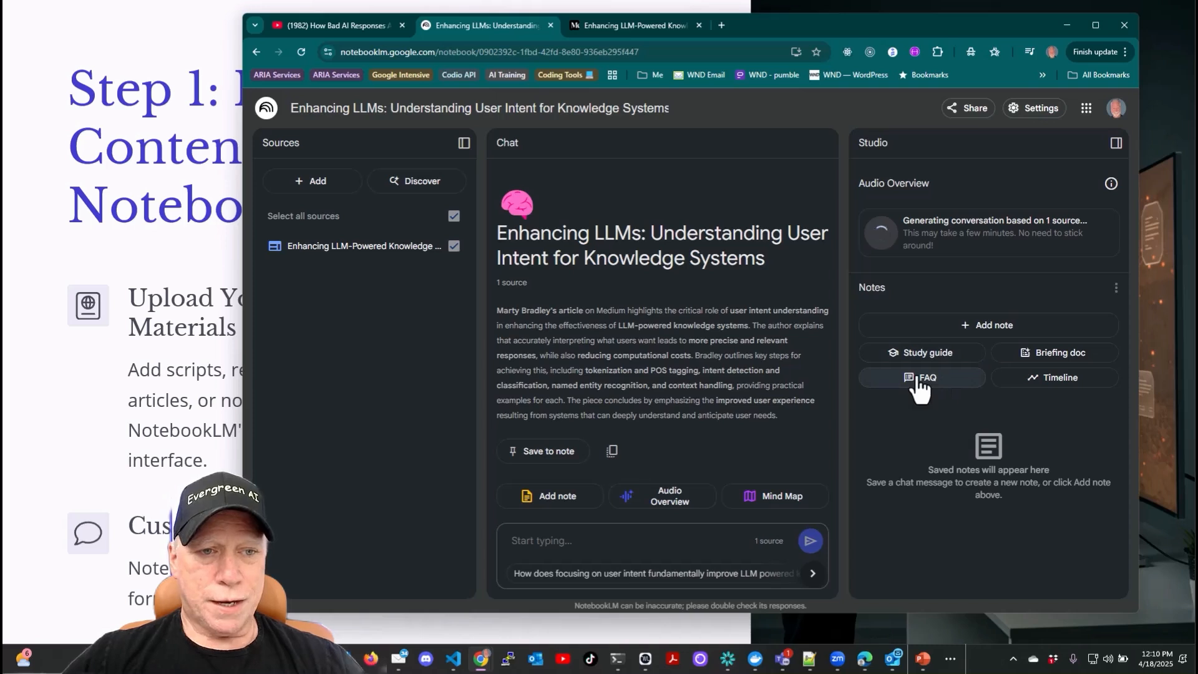
- Generate an FAQ note from the source and open it
{"action": "left_click", "coordinate": [936, 382]}
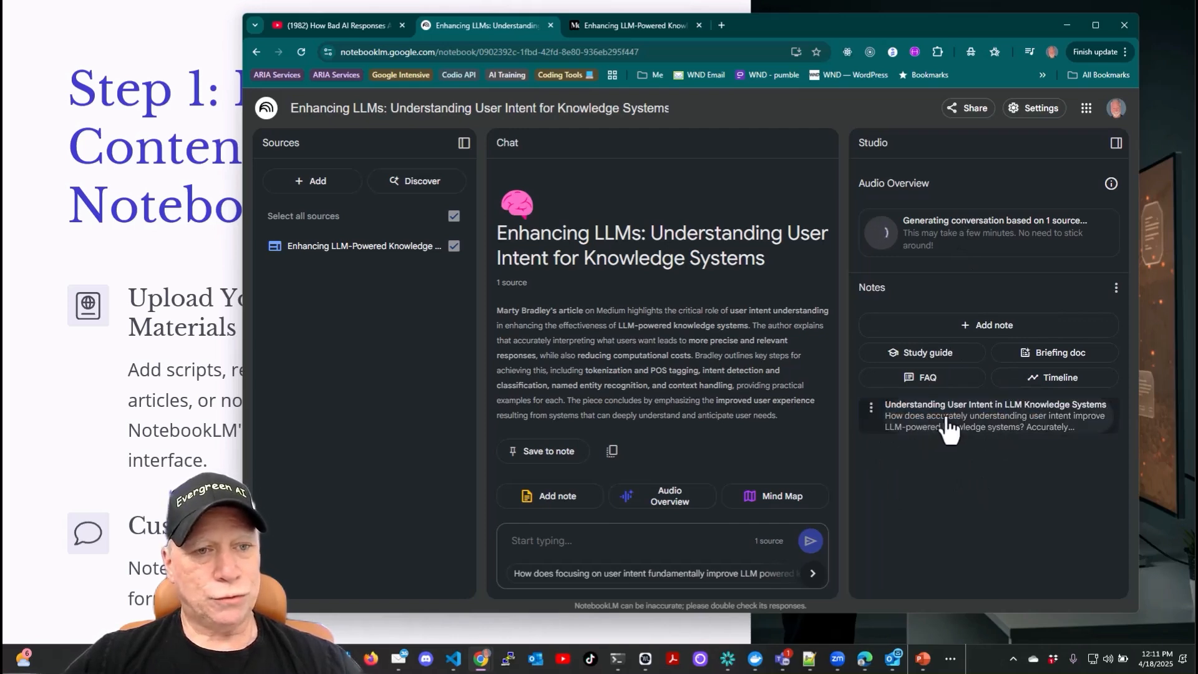
{"action": "left_click", "coordinate": [926, 421]}
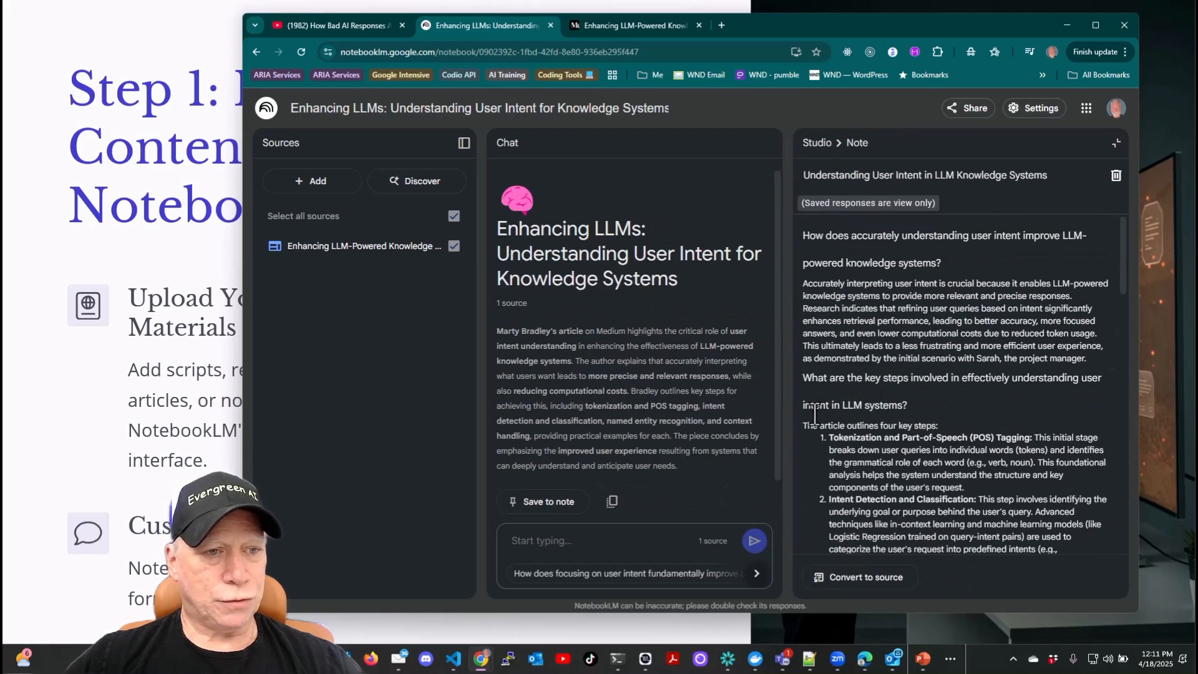
- Read through the FAQ note's questions and answers, then return to the Studio panel
{"action": "scroll", "coordinate": [924, 422], "scroll_direction": "down", "scroll_amount": 2}
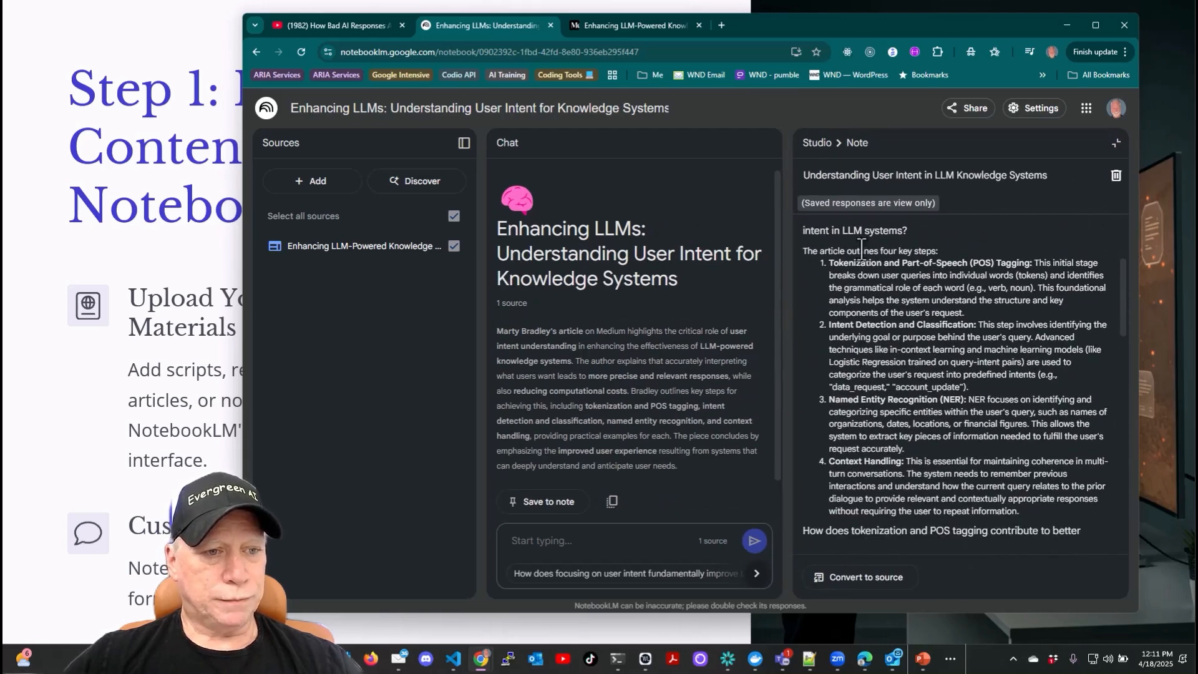
{"action": "scroll", "coordinate": [883, 287], "scroll_direction": "down", "scroll_amount": 5}
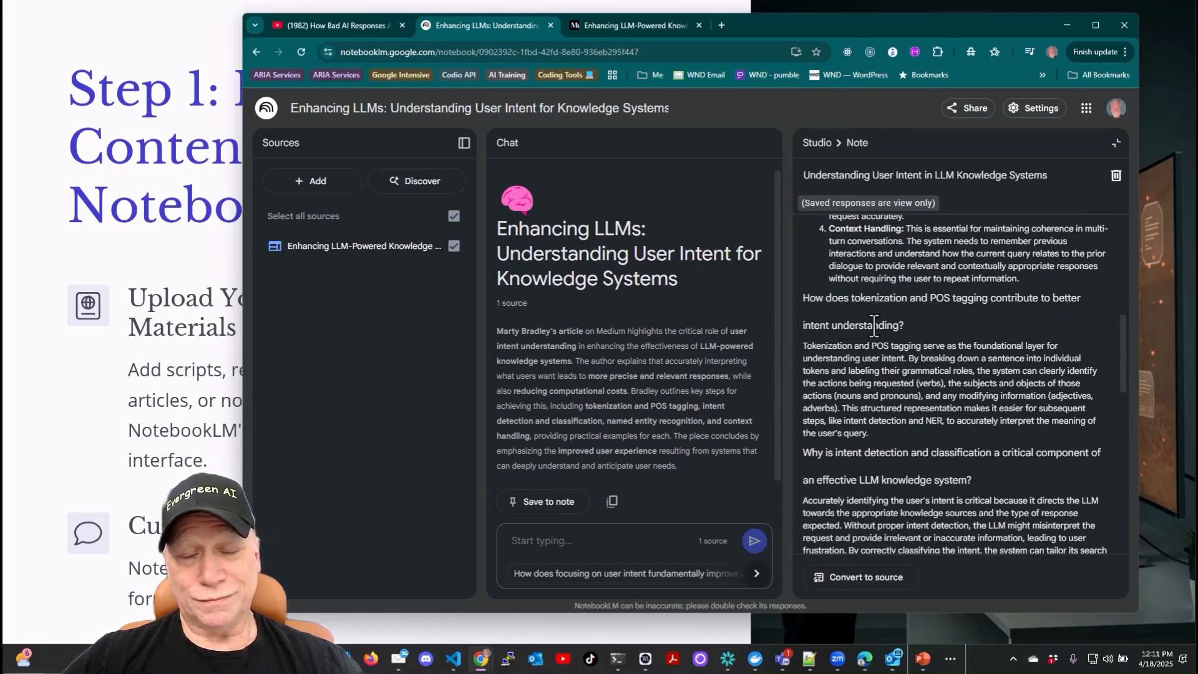
{"action": "scroll", "coordinate": [874, 325], "scroll_direction": "down", "scroll_amount": 3}
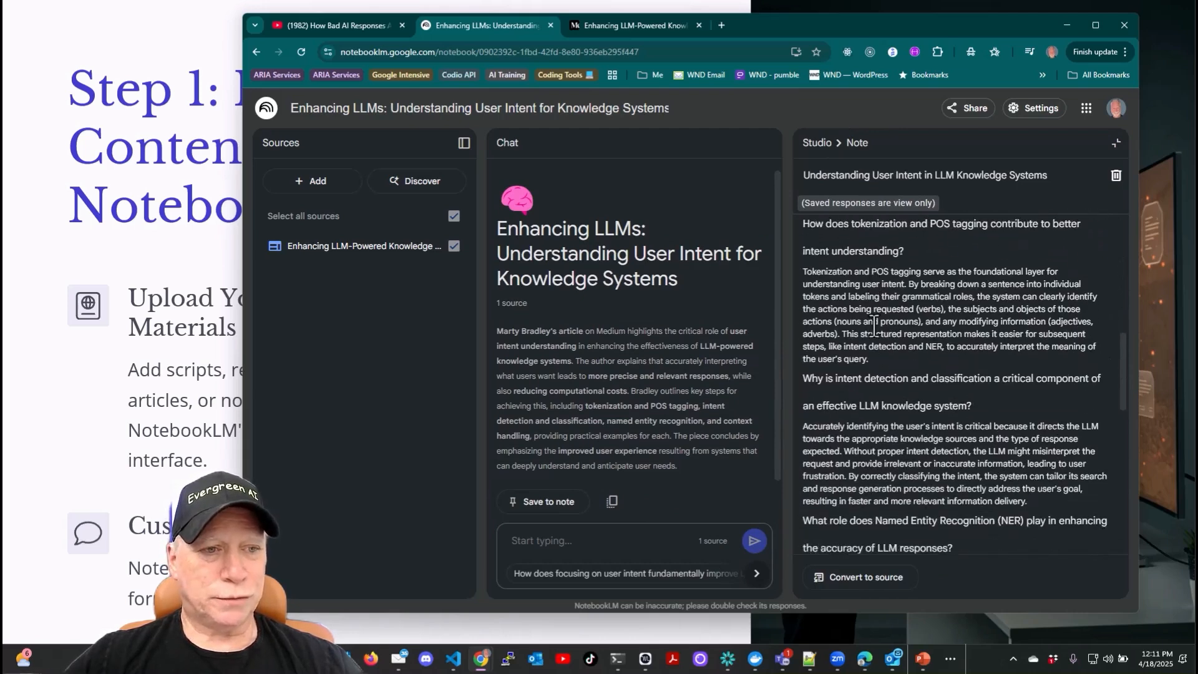
{"action": "scroll", "coordinate": [875, 325], "scroll_direction": "up", "scroll_amount": 10}
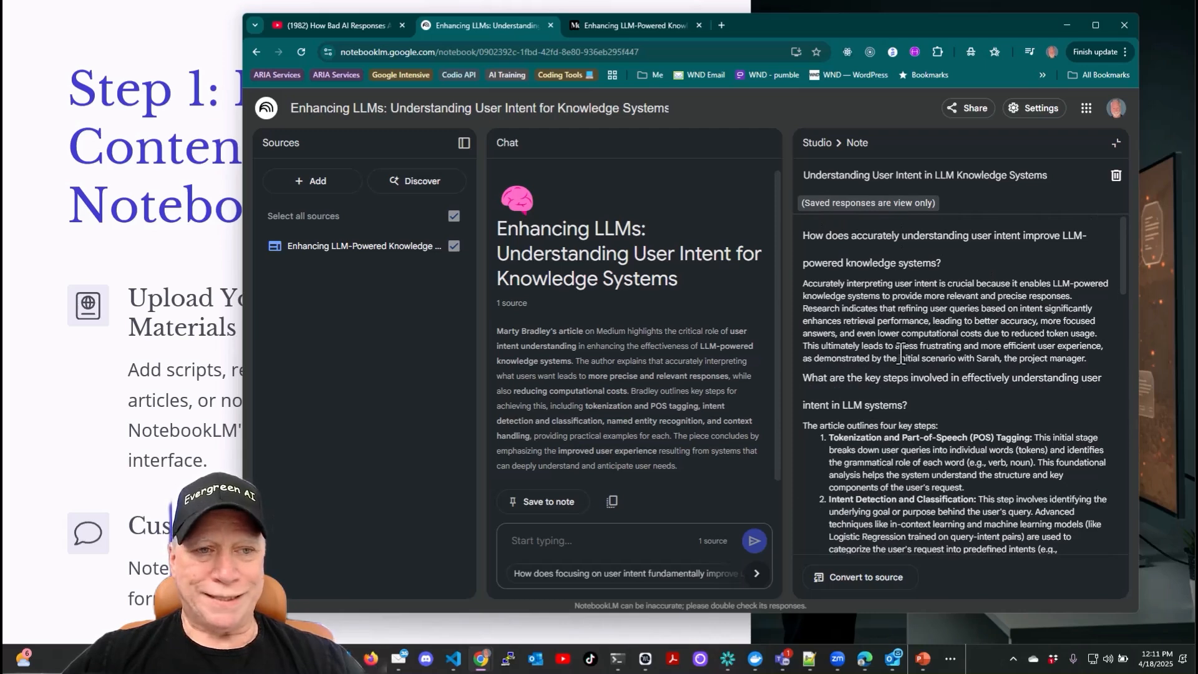
{"action": "left_click_drag", "start_coordinate": [803, 426], "coordinate": [955, 500]}
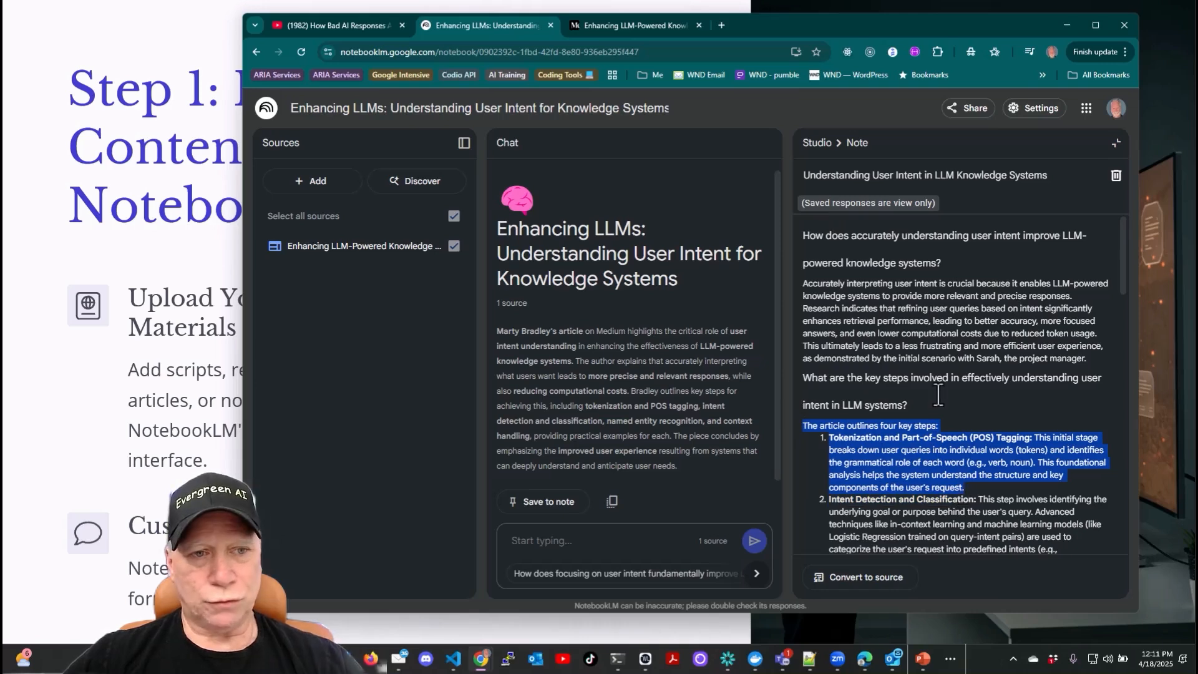
{"action": "scroll", "coordinate": [939, 393], "scroll_direction": "down", "scroll_amount": 1}
{"action": "scroll", "coordinate": [932, 355], "scroll_direction": "up", "scroll_amount": 3}
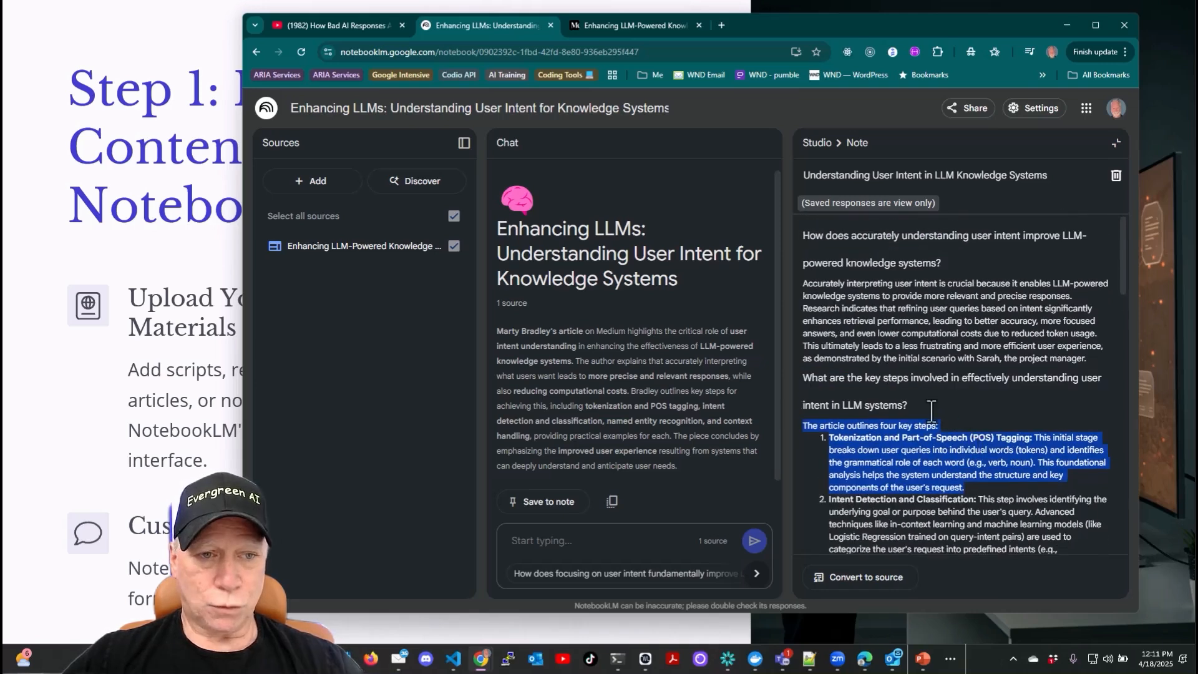
{"action": "left_click", "coordinate": [813, 148]}
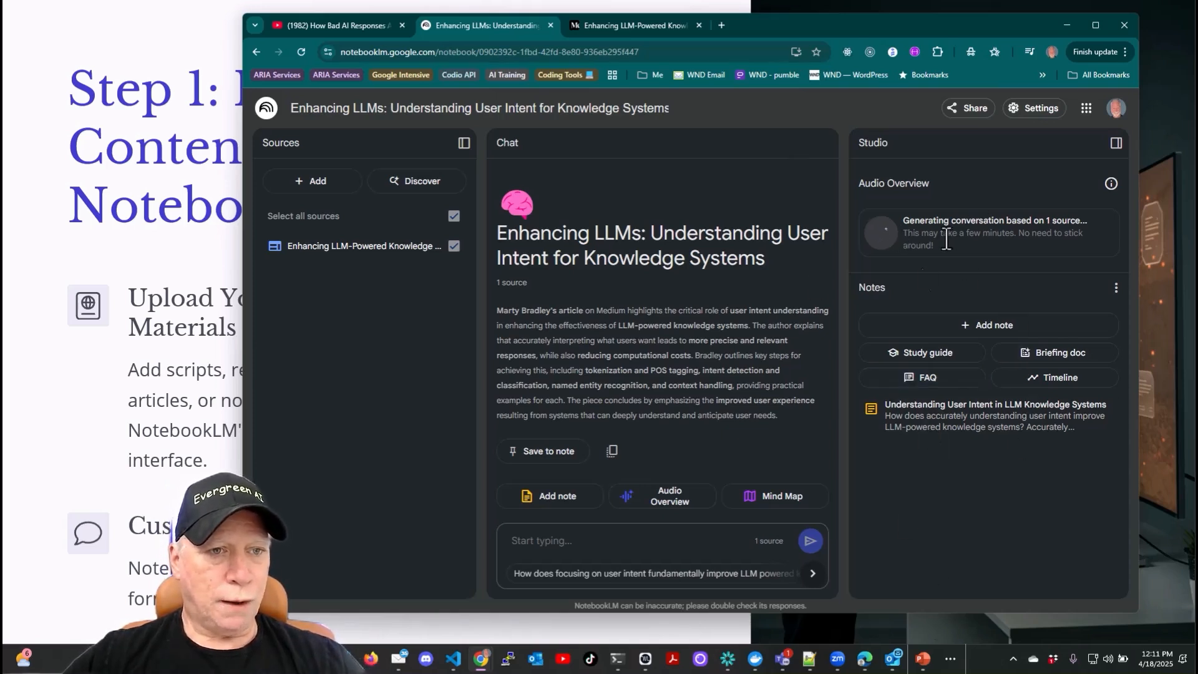
- Open File Explorer and browse to the Podcasts folder inside Dropbox Audio
{"action": "left_click", "coordinate": [343, 660]}
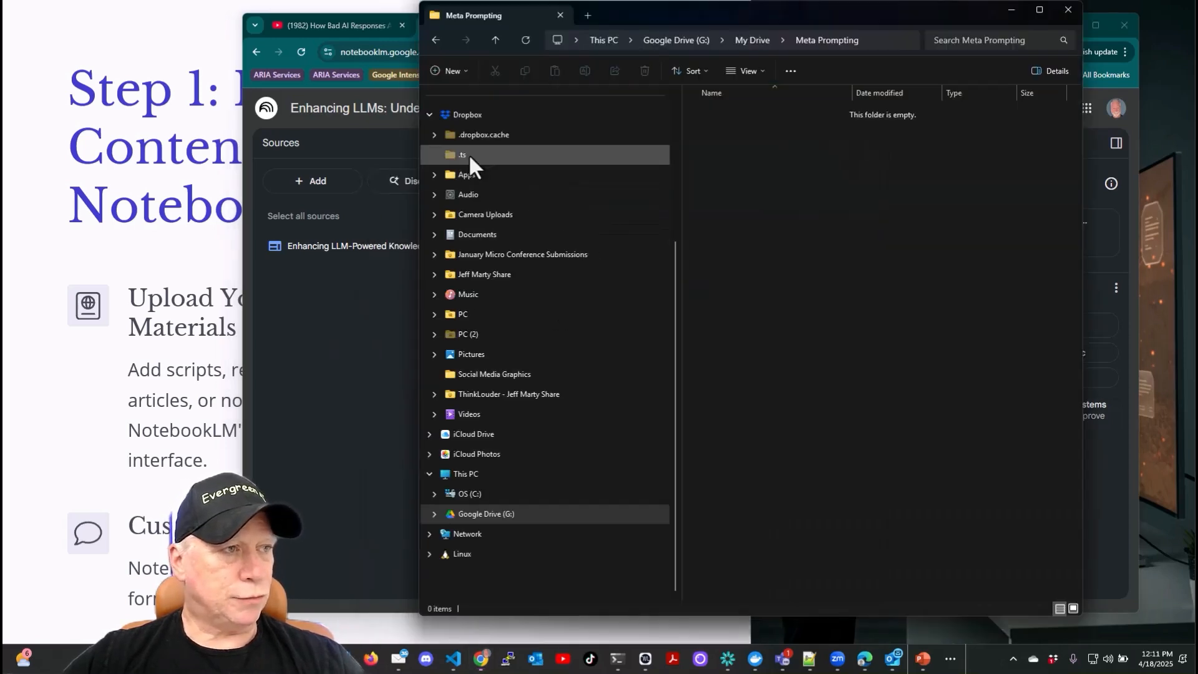
{"action": "left_click", "coordinate": [465, 194]}
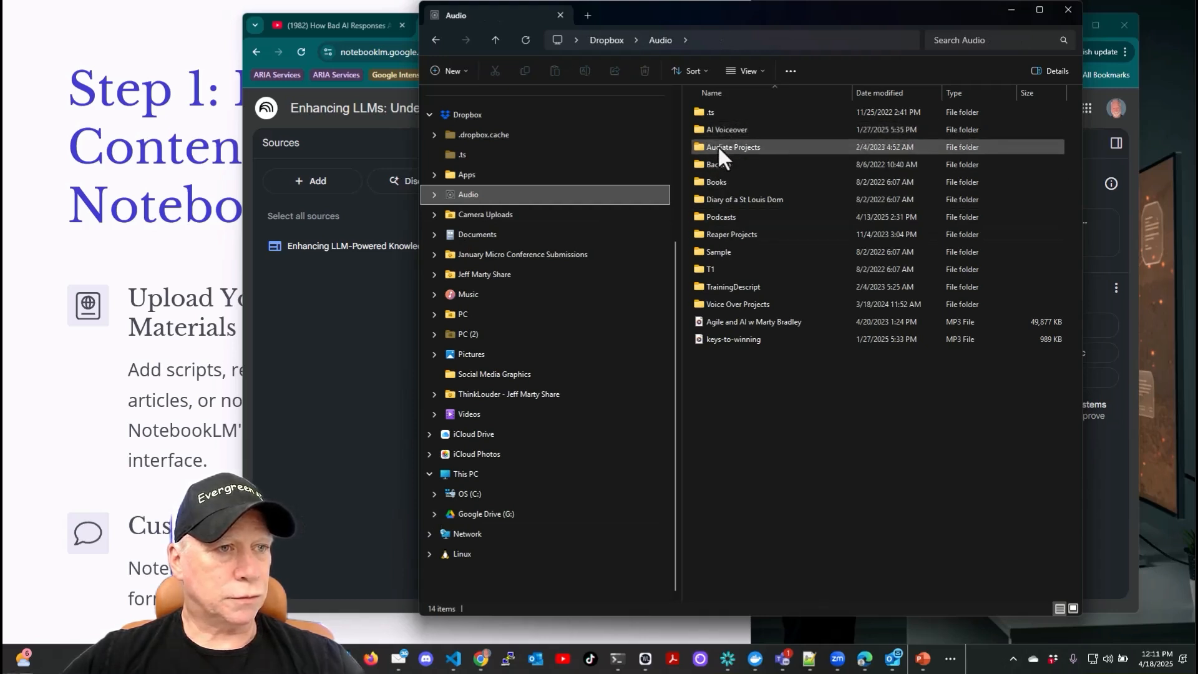
{"action": "left_click", "coordinate": [714, 220]}
{"action": "double_click", "coordinate": [717, 218]}
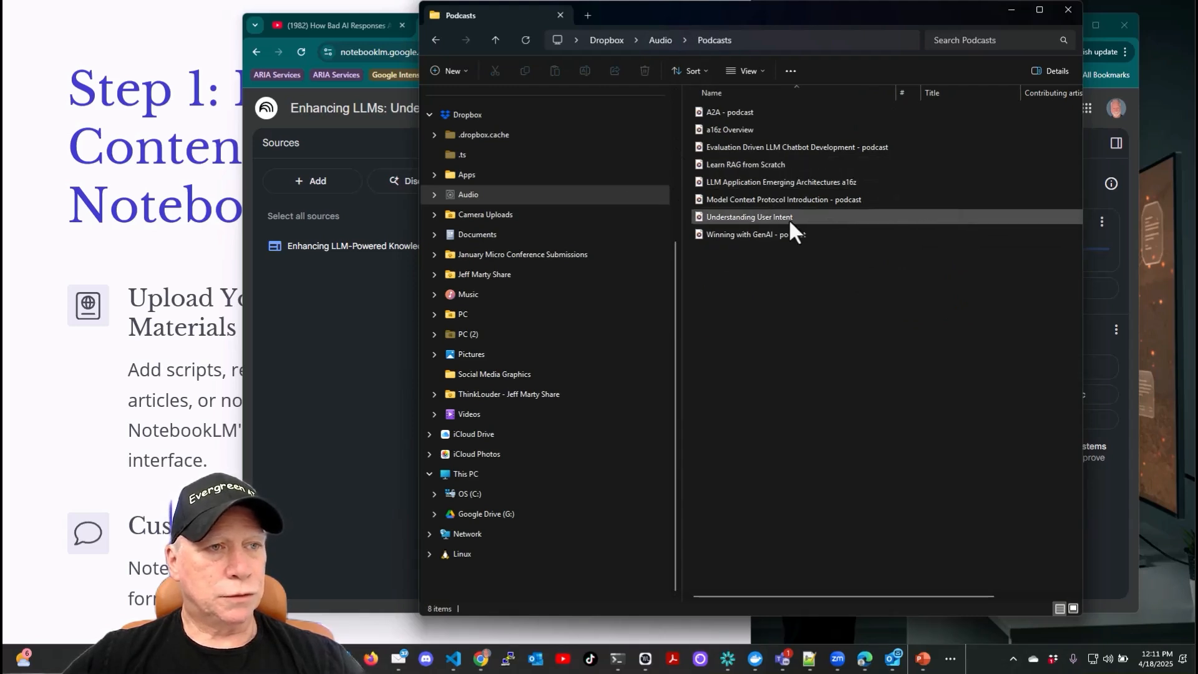
- Play the Understanding User Intent audio file from the Podcasts folder, then close the media player
{"action": "left_click", "coordinate": [750, 219]}
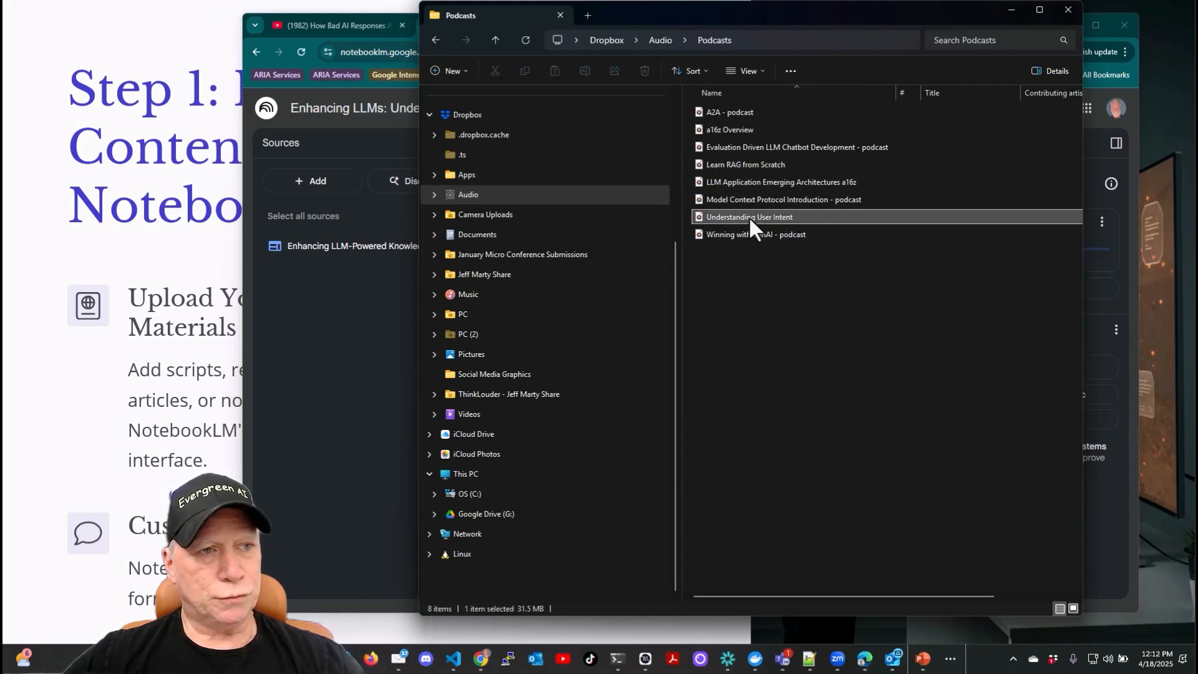
{"action": "double_click", "coordinate": [732, 216]}
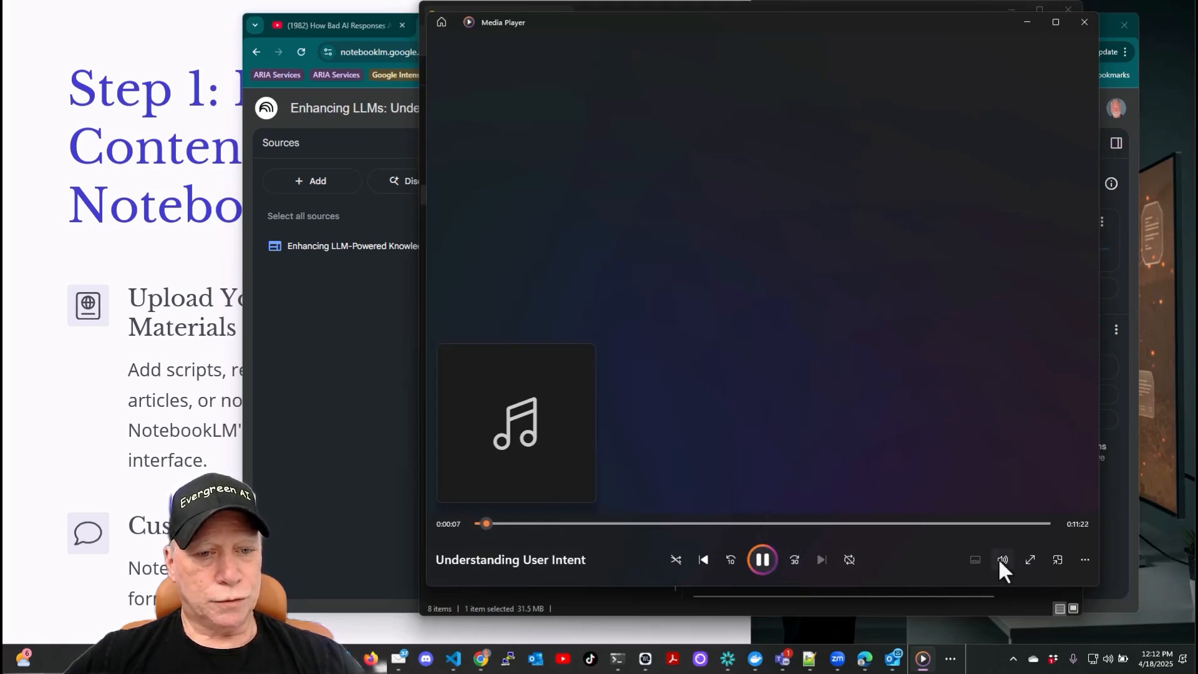
{"action": "left_click", "coordinate": [1088, 18]}
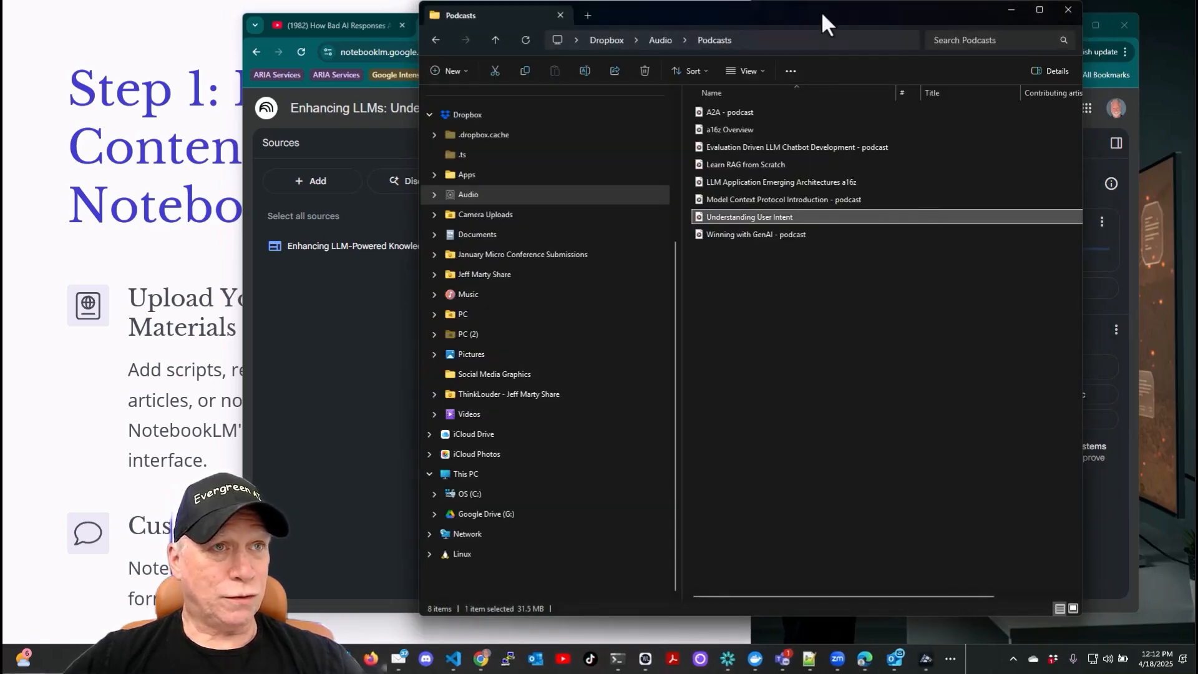
- Open a new browser tab and go to the talkingavatar.ai sign-in page
{"action": "left_click_drag", "start_coordinate": [822, 12], "coordinate": [1197, 250]}
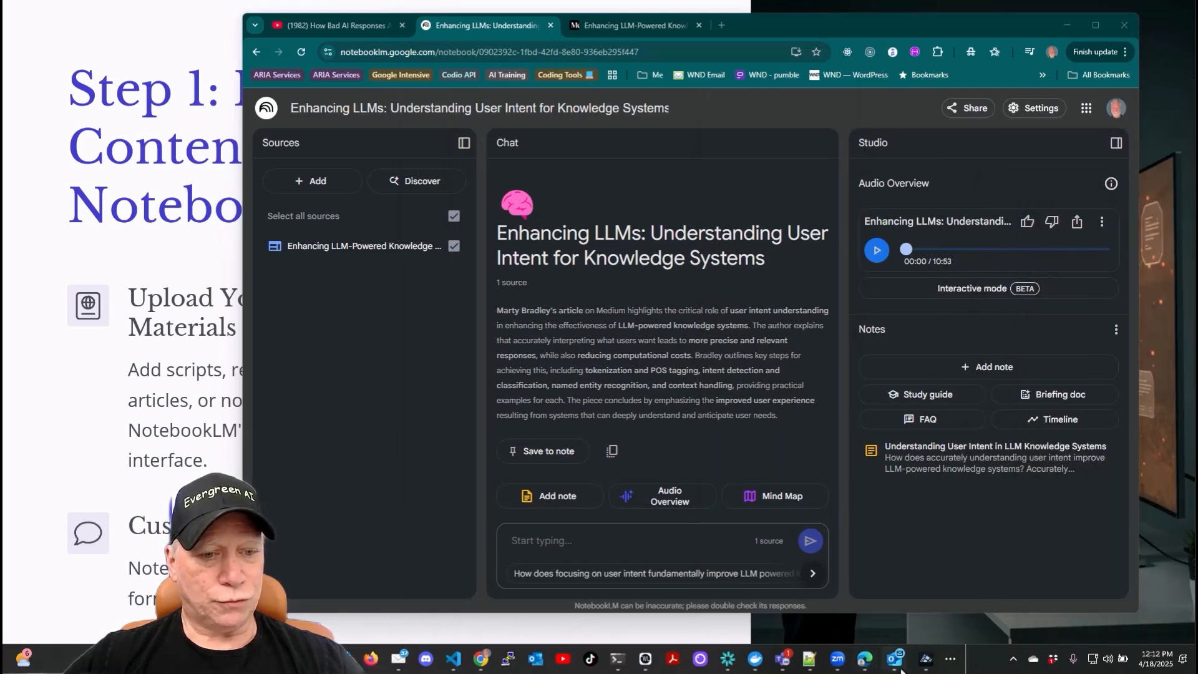
{"action": "left_click", "coordinate": [722, 25]}
{"action": "left_click", "coordinate": [666, 52]}
{"action": "type", "text": "t"}
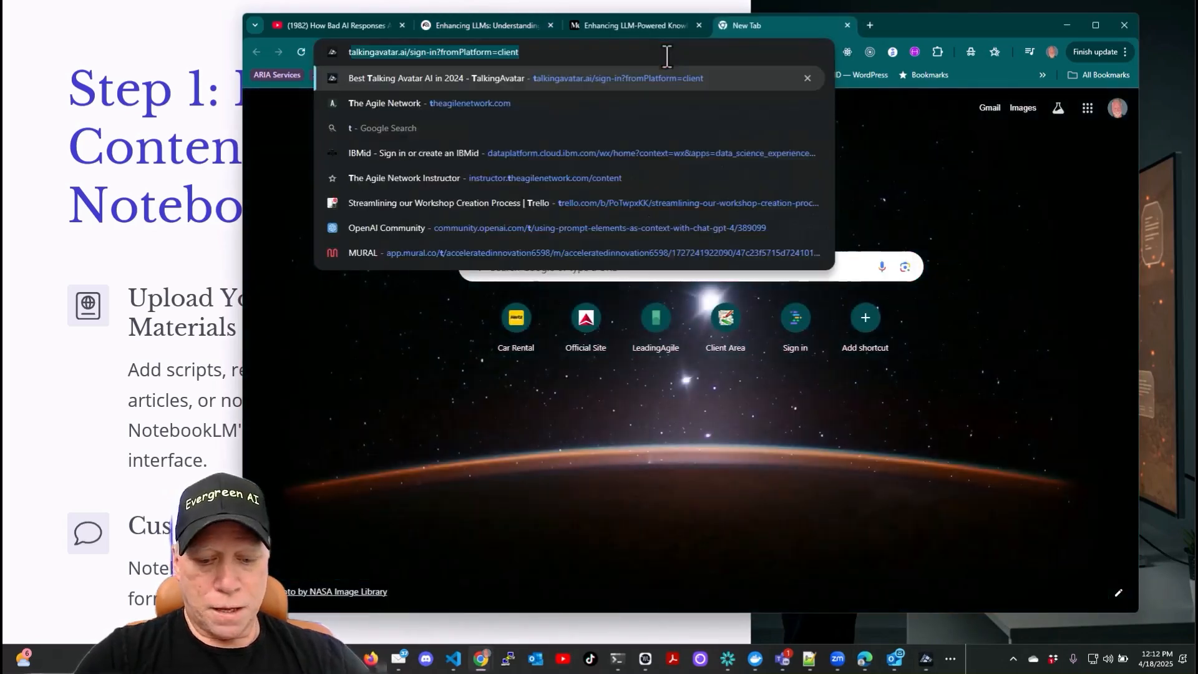
{"action": "type", "text": "alking"}
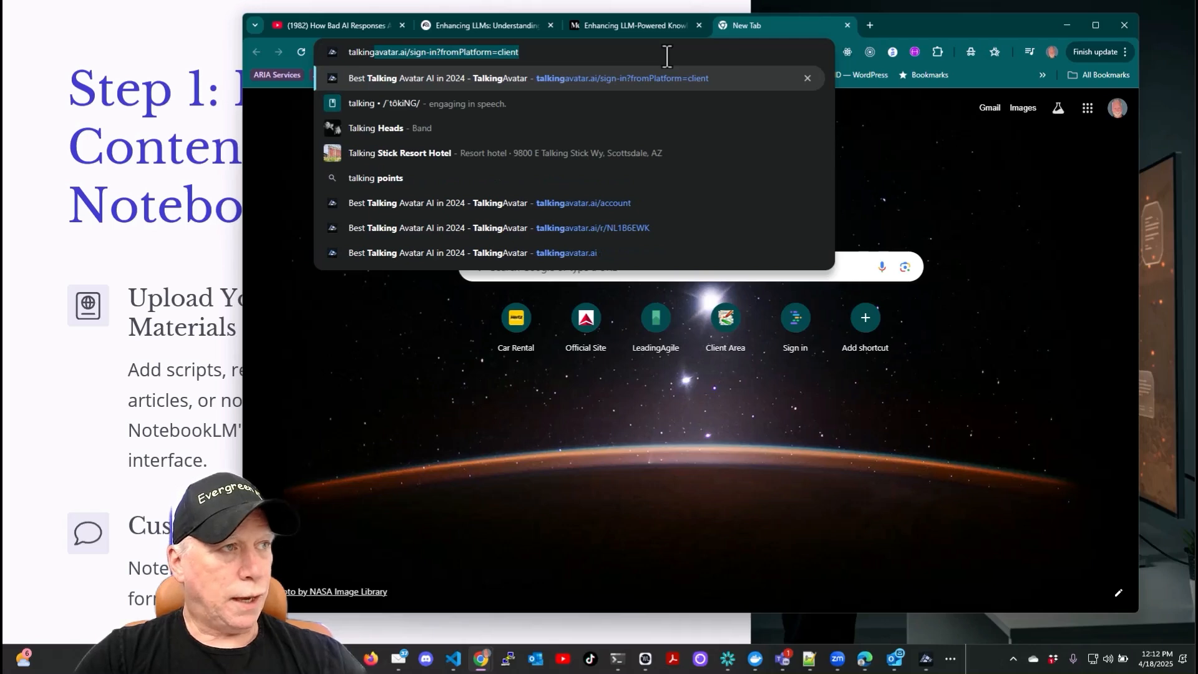
{"action": "type", "text": "a"}
{"action": "key", "text": "Return"}
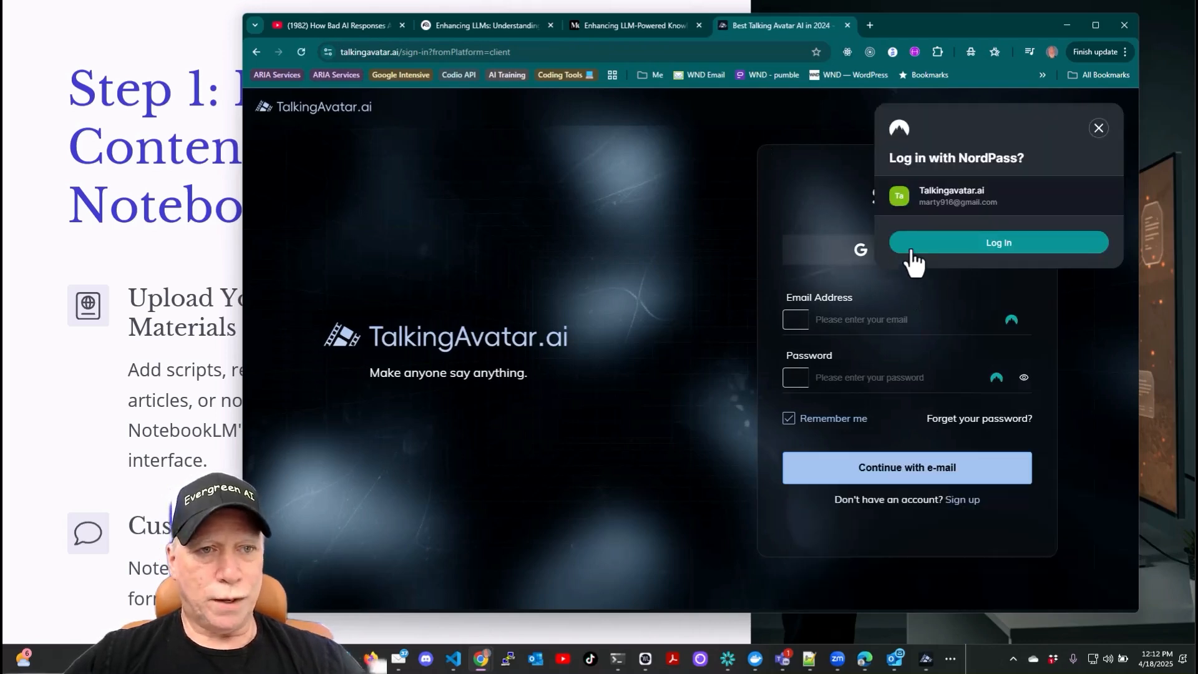
- Sign in with the saved password-manager credentials and open the TalkingAvatar desktop app
{"action": "left_click", "coordinate": [972, 247]}
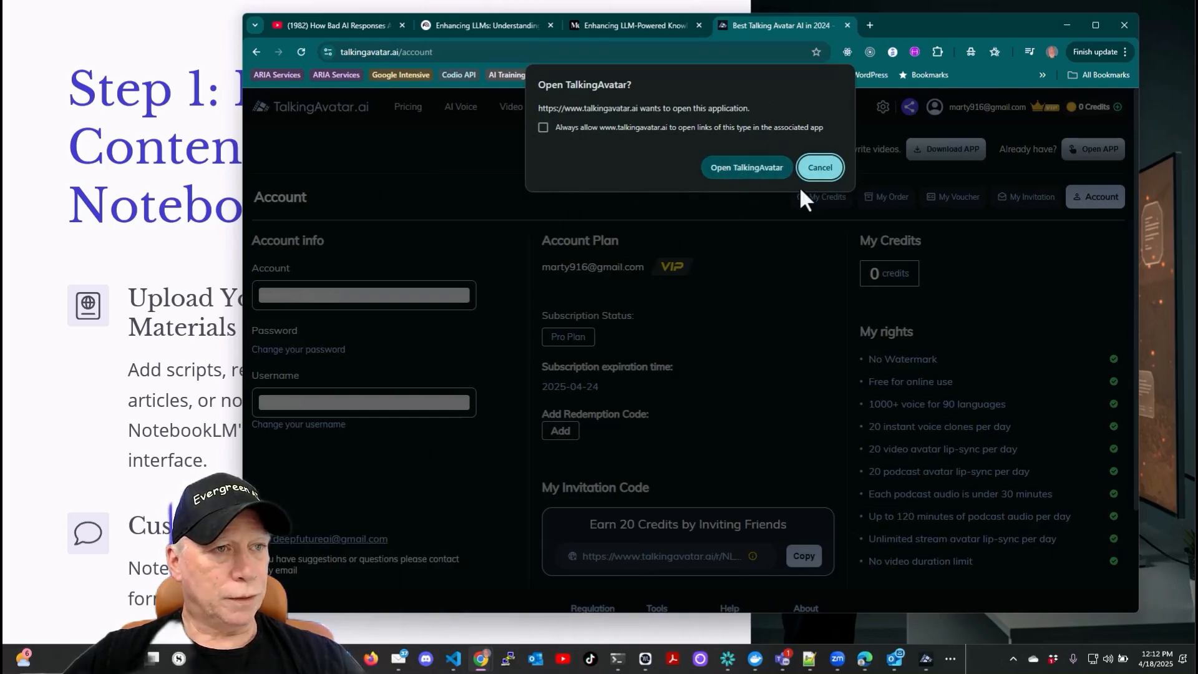
{"action": "left_click", "coordinate": [766, 173]}
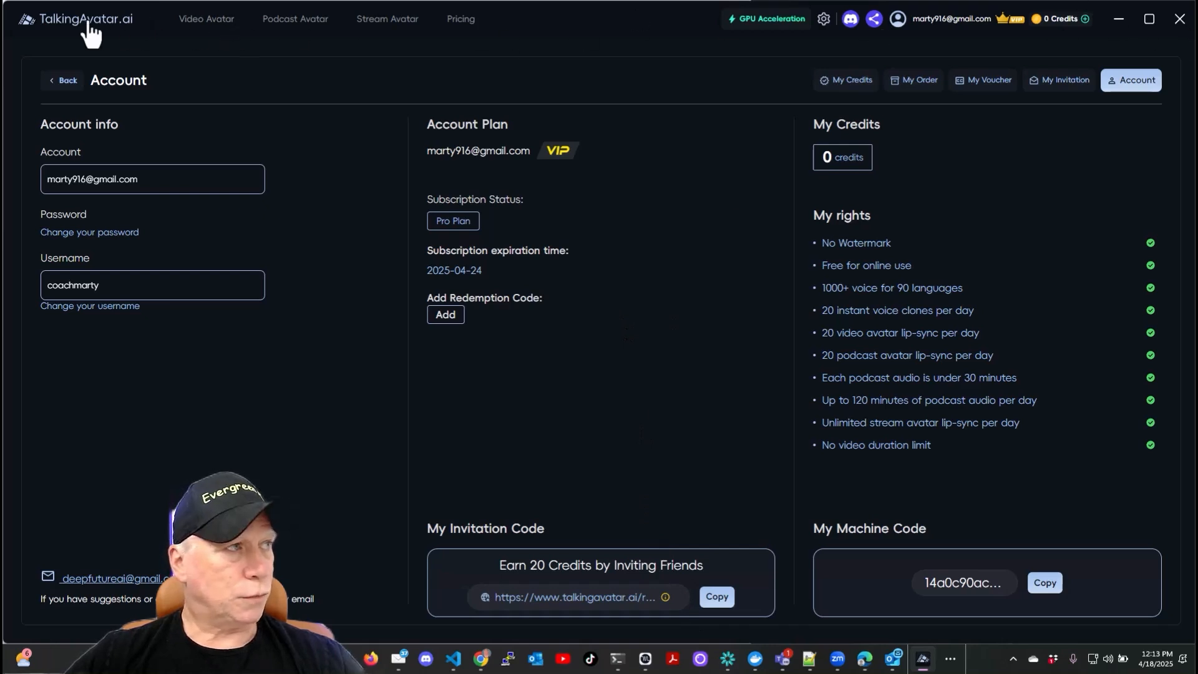
- Open the Podcast Avatar workspace and start an audio import, cancelling the file dialog
{"action": "left_click", "coordinate": [294, 21]}
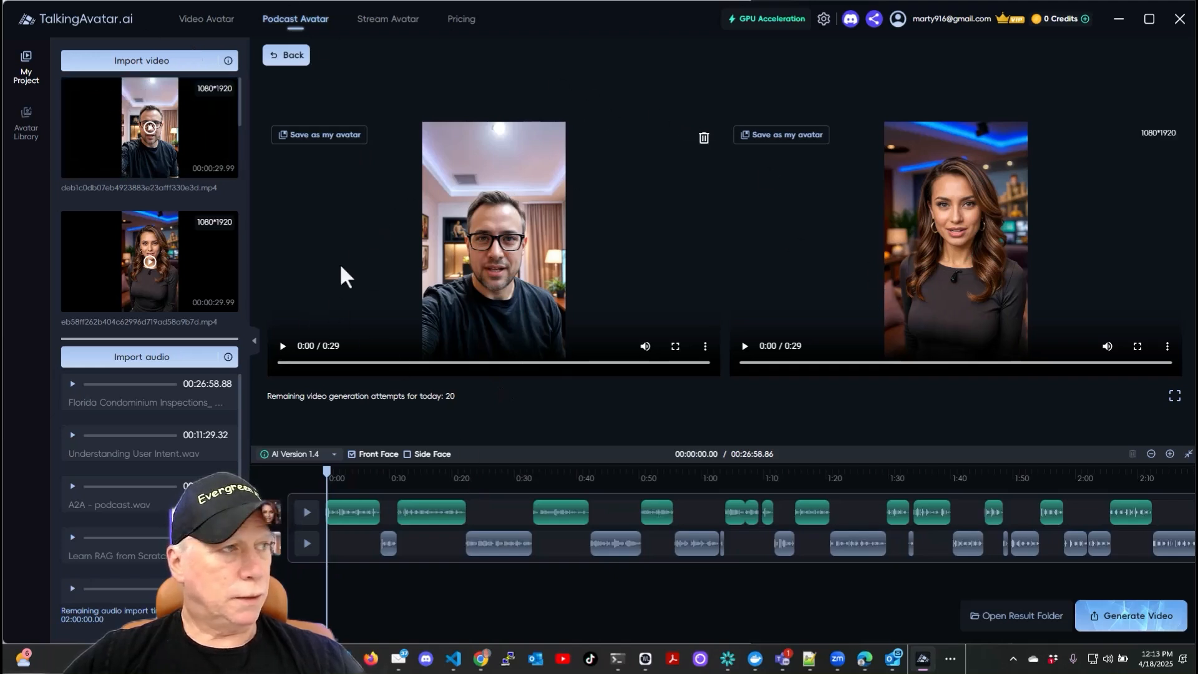
{"action": "left_click", "coordinate": [146, 359]}
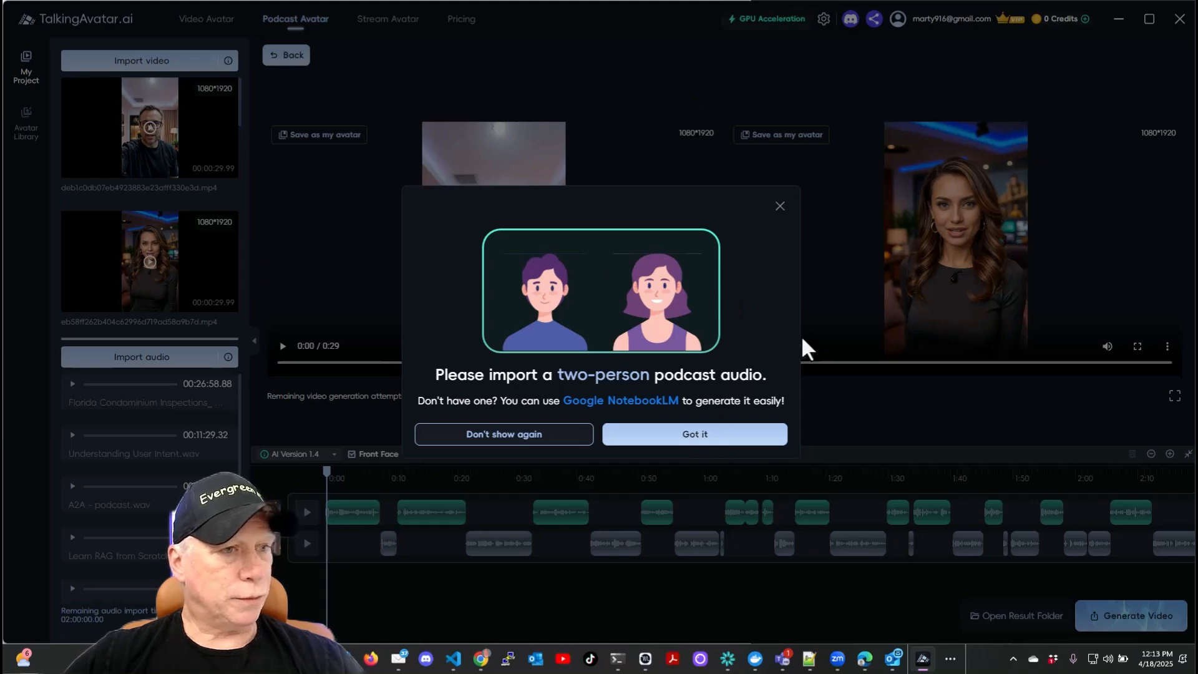
{"action": "left_click", "coordinate": [780, 207]}
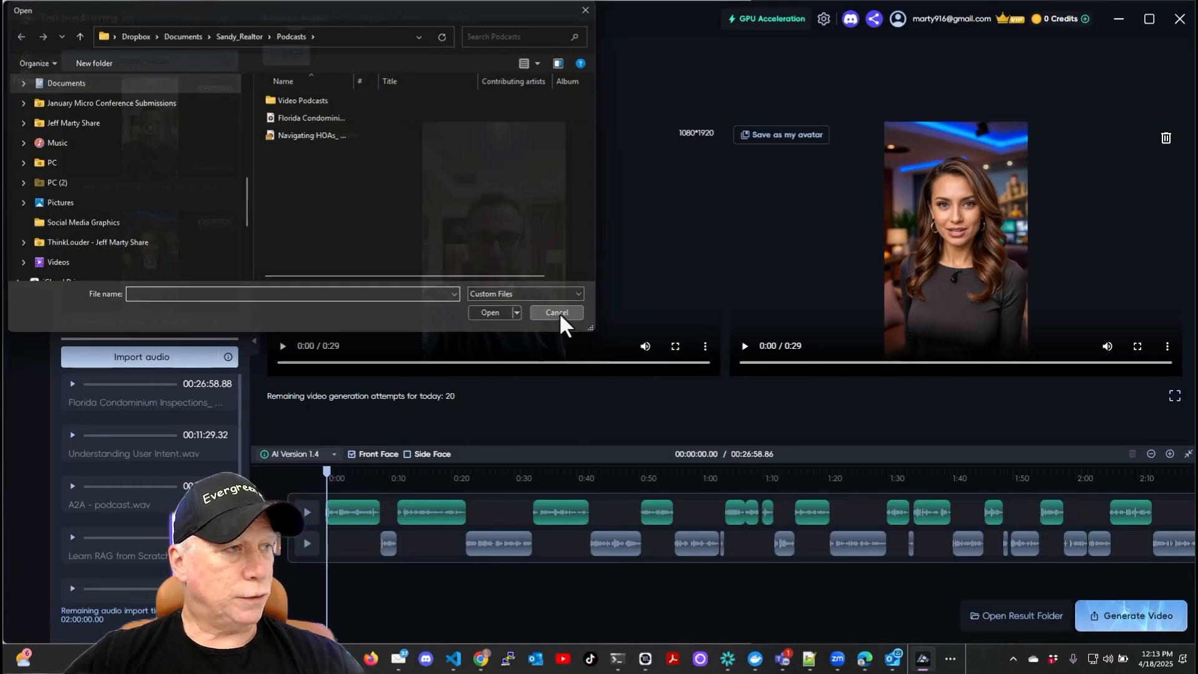
{"action": "left_click", "coordinate": [556, 312]}
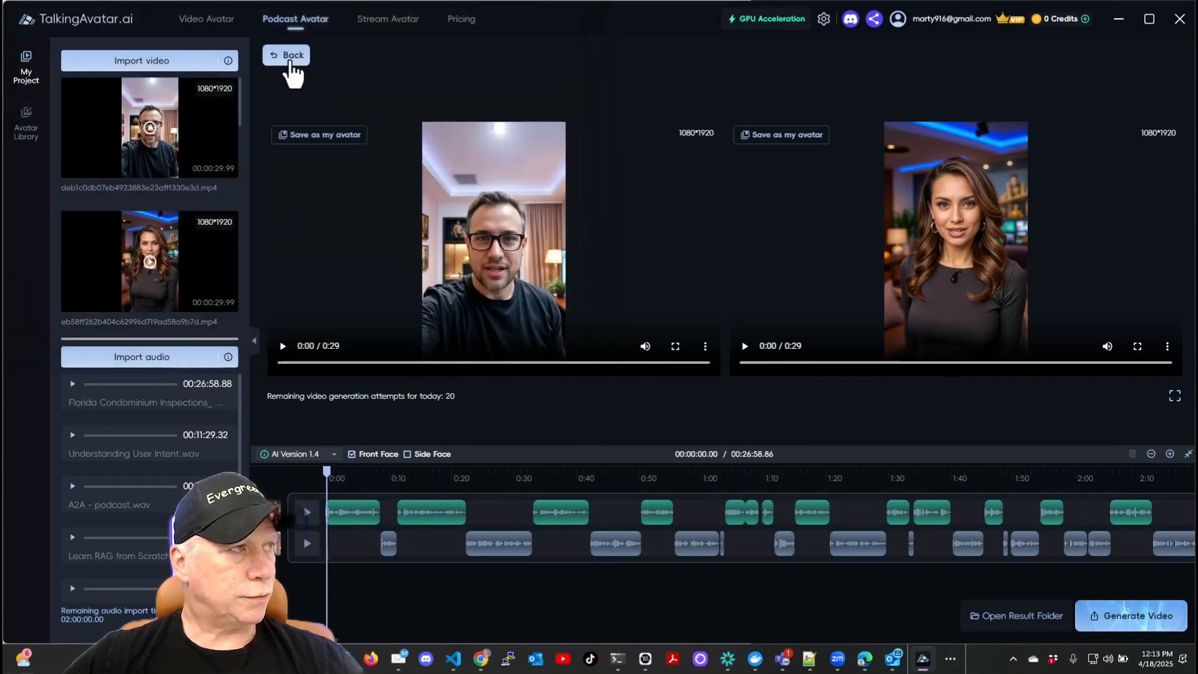
- Start a new podcast project using the Two Single-person videos option
{"action": "left_click", "coordinate": [288, 56]}
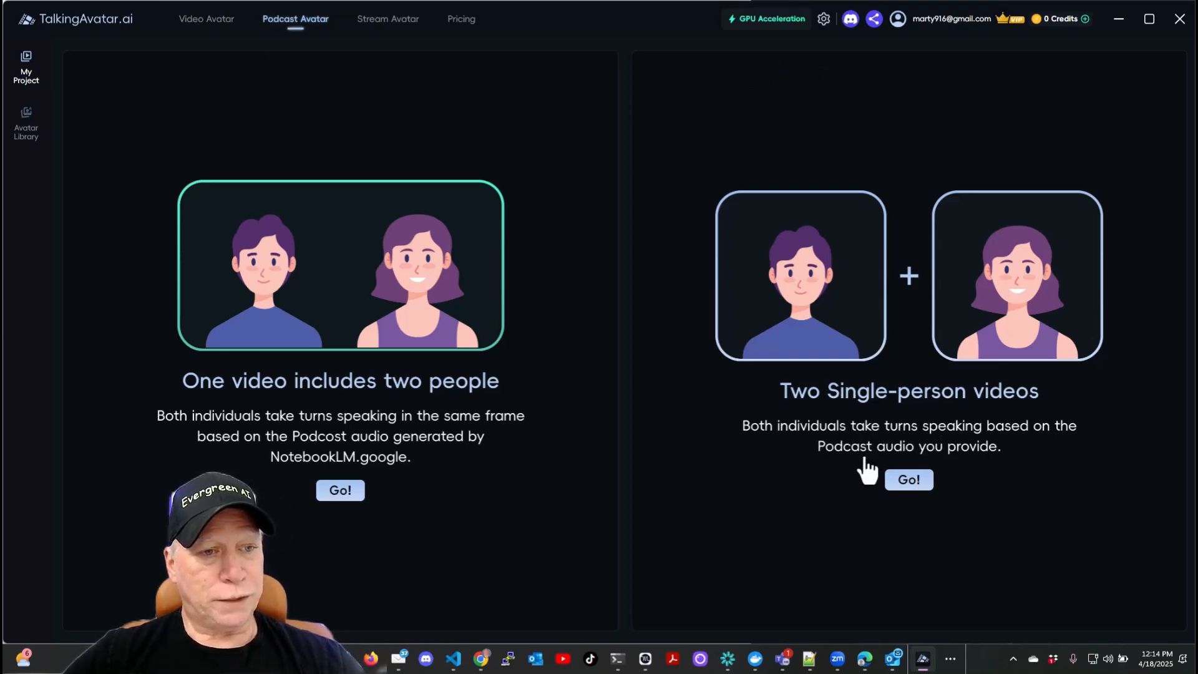
{"action": "left_click", "coordinate": [909, 481]}
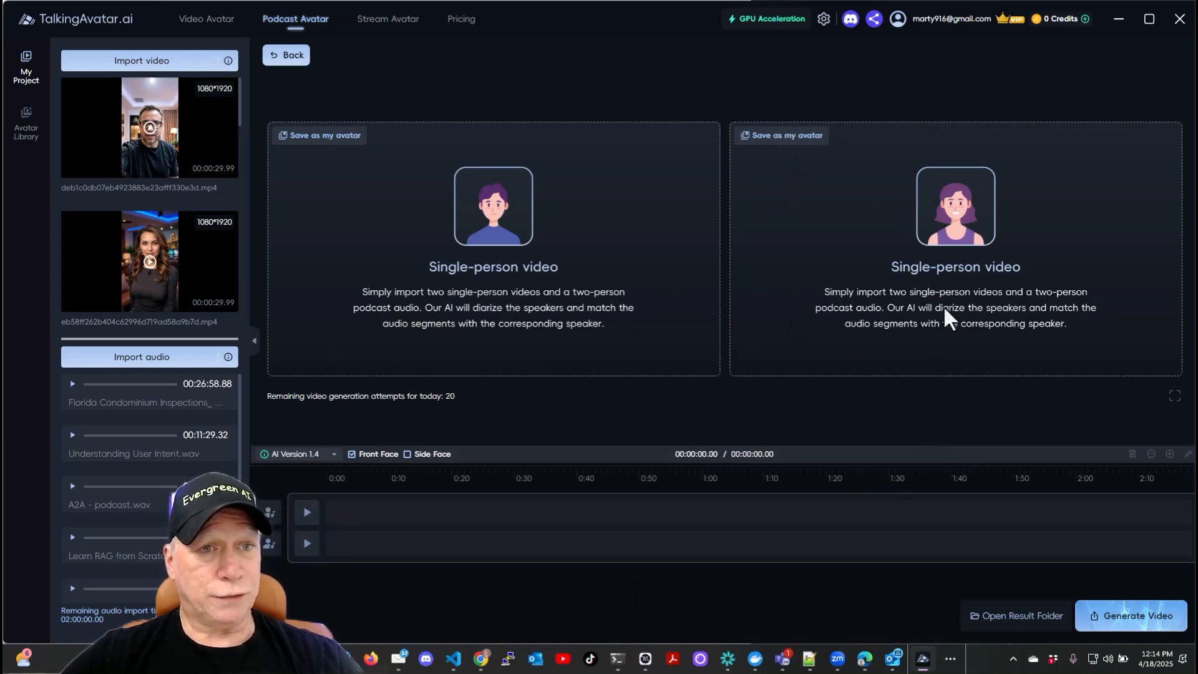
- Browse the Avatar Library's avatars, then return to My Project
{"action": "left_click", "coordinate": [28, 128]}
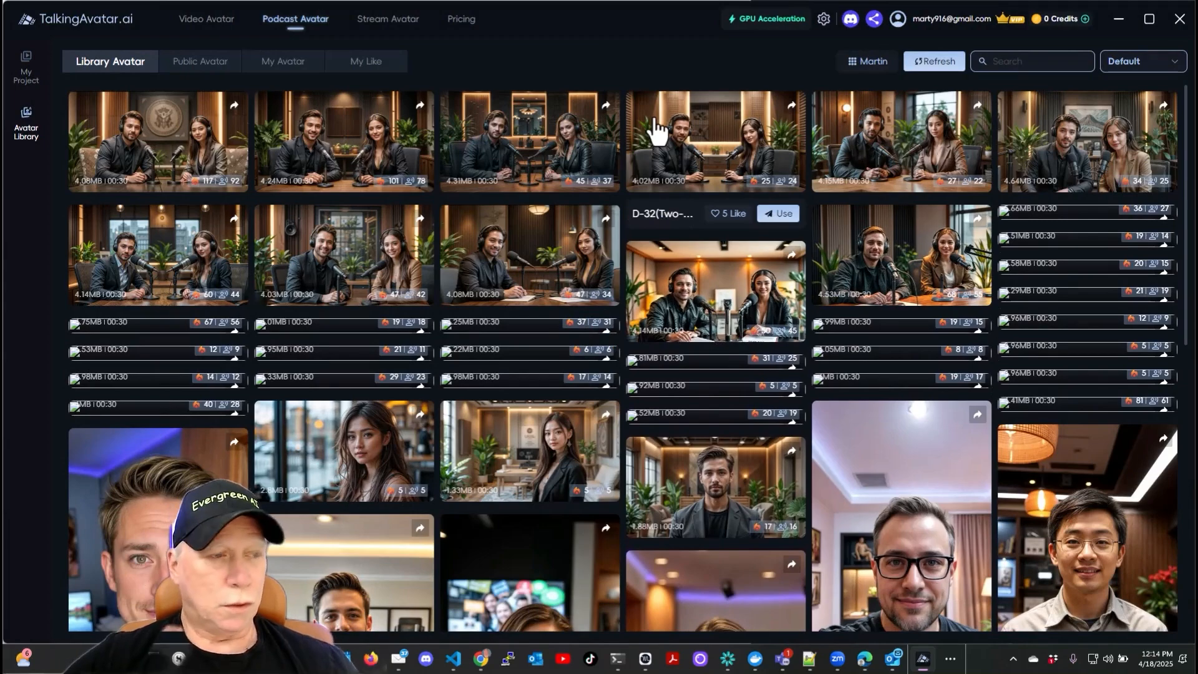
{"action": "scroll", "coordinate": [685, 268], "scroll_direction": "down", "scroll_amount": 4}
{"action": "scroll", "coordinate": [685, 268], "scroll_direction": "down", "scroll_amount": 3}
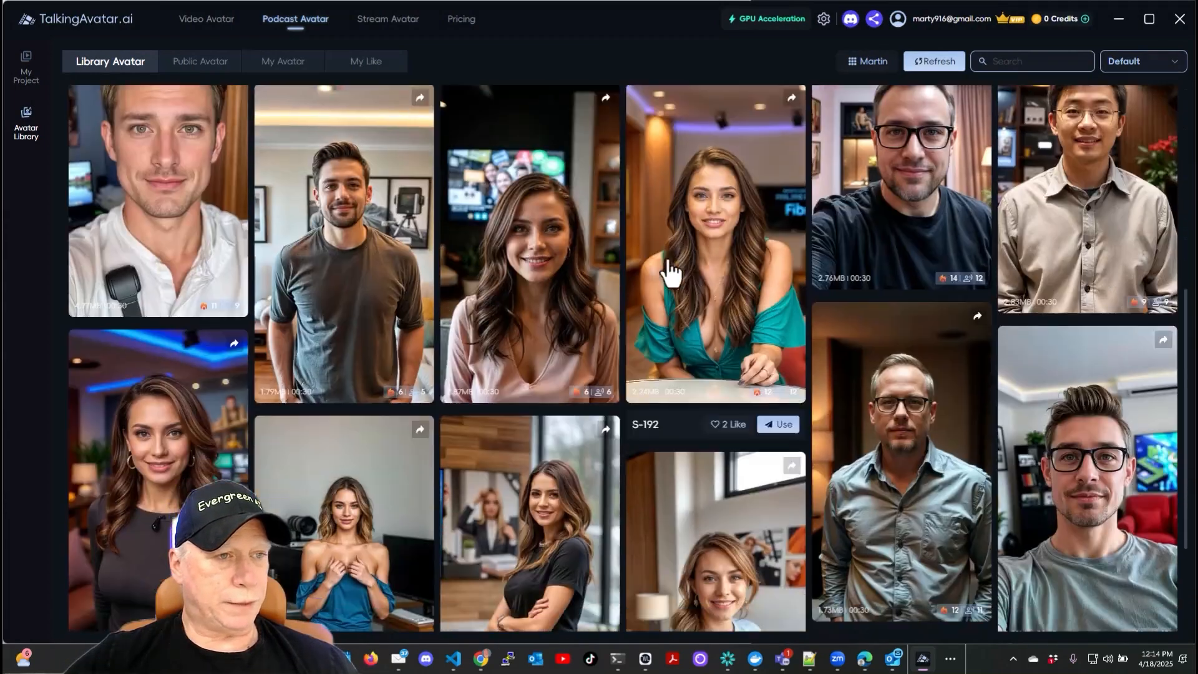
{"action": "scroll", "coordinate": [522, 274], "scroll_direction": "down", "scroll_amount": 2}
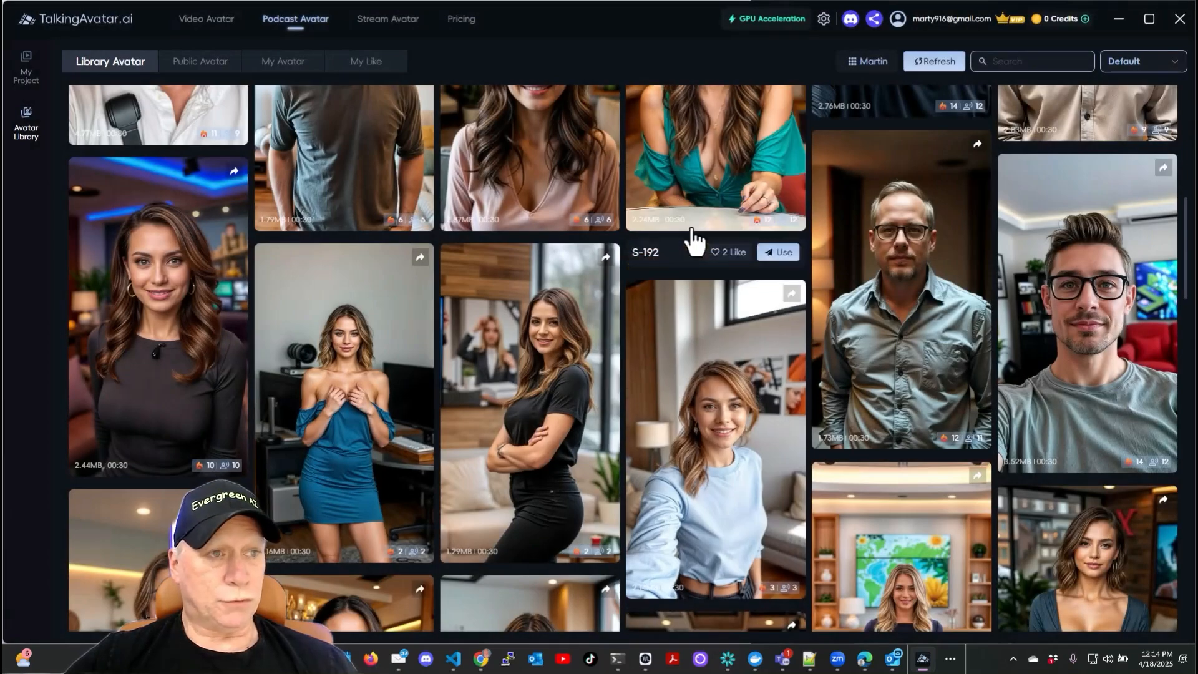
{"action": "scroll", "coordinate": [571, 425], "scroll_direction": "down", "scroll_amount": 6}
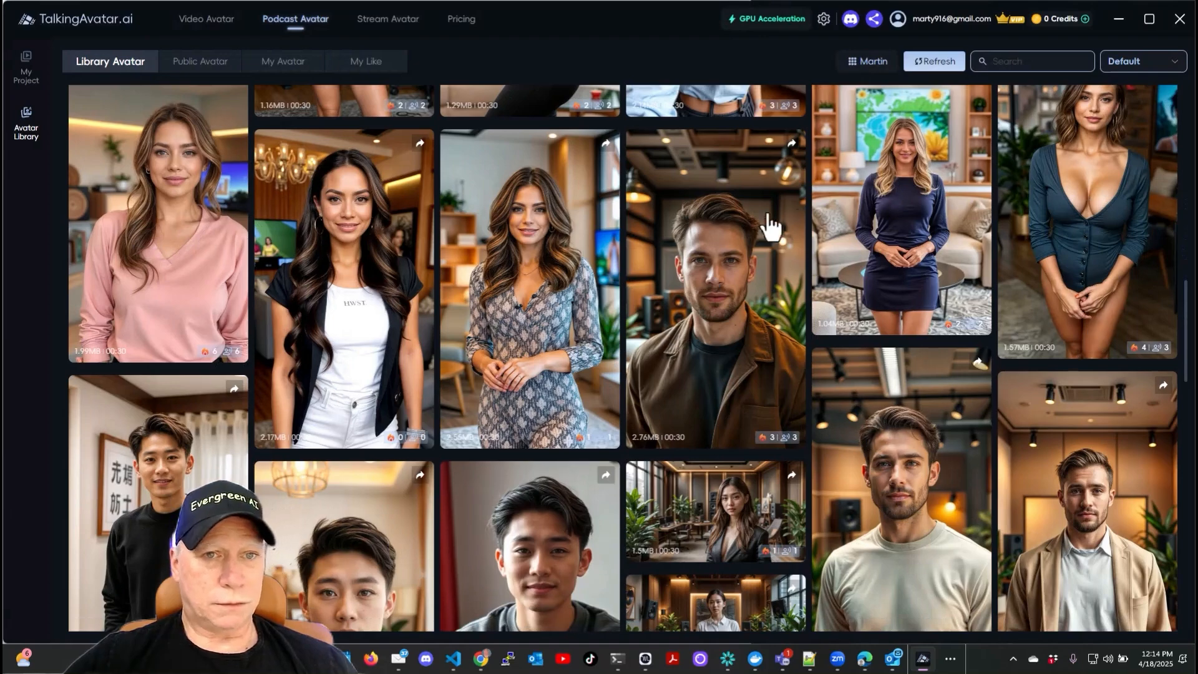
{"action": "scroll", "coordinate": [705, 252], "scroll_direction": "down", "scroll_amount": 4}
{"action": "scroll", "coordinate": [680, 259], "scroll_direction": "down", "scroll_amount": 2}
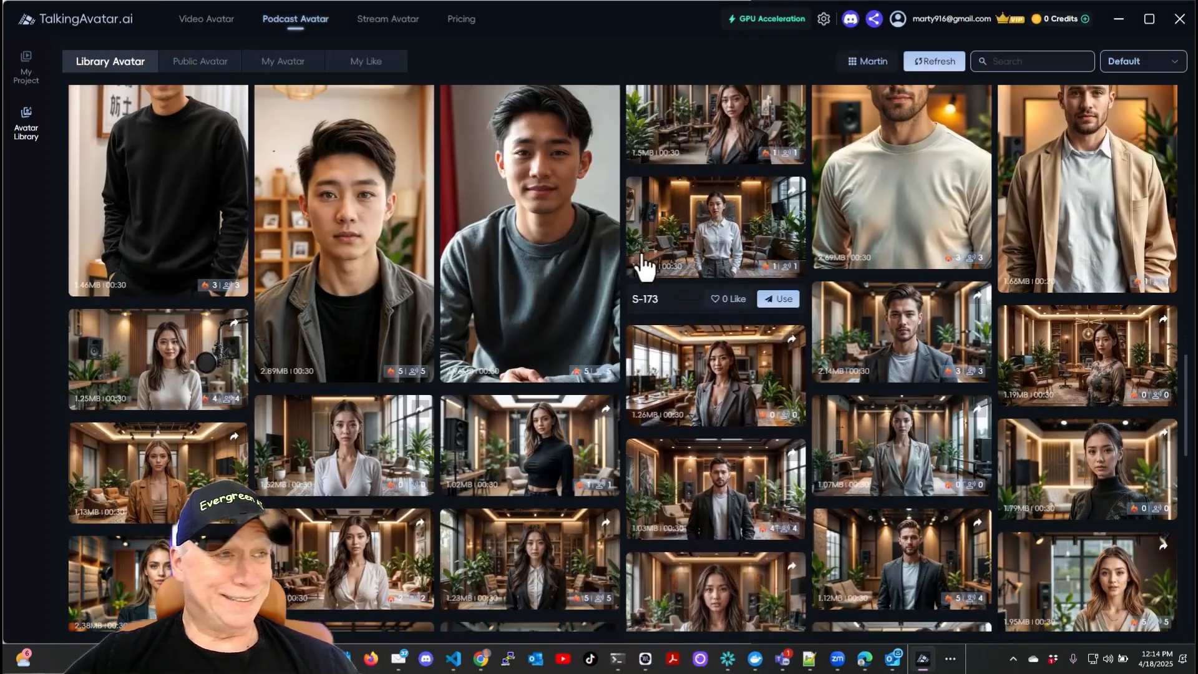
{"action": "mouse_move", "coordinate": [585, 237]}
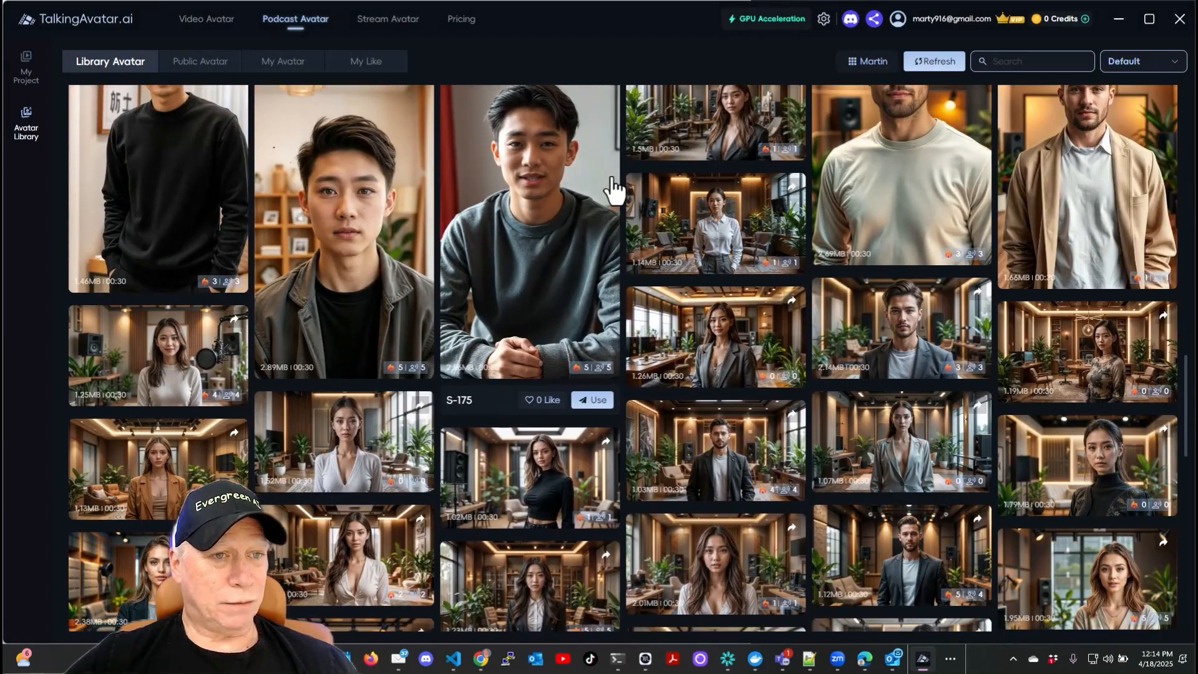
{"action": "left_click", "coordinate": [262, 22]}
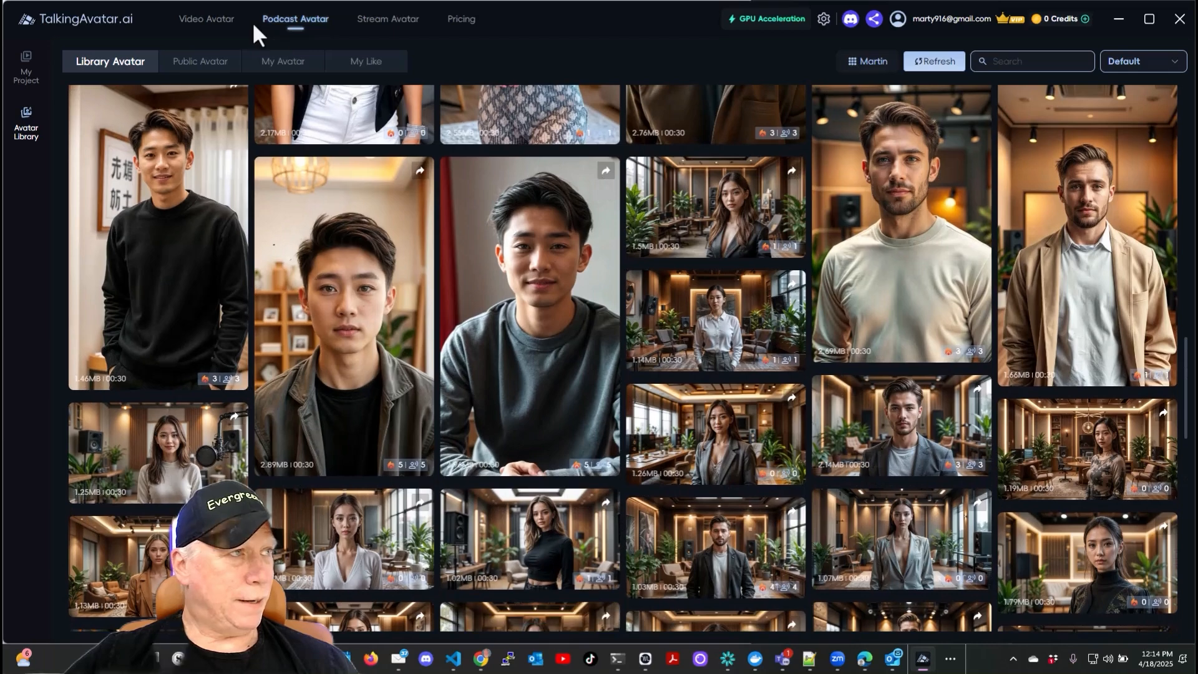
{"action": "left_click", "coordinate": [27, 73]}
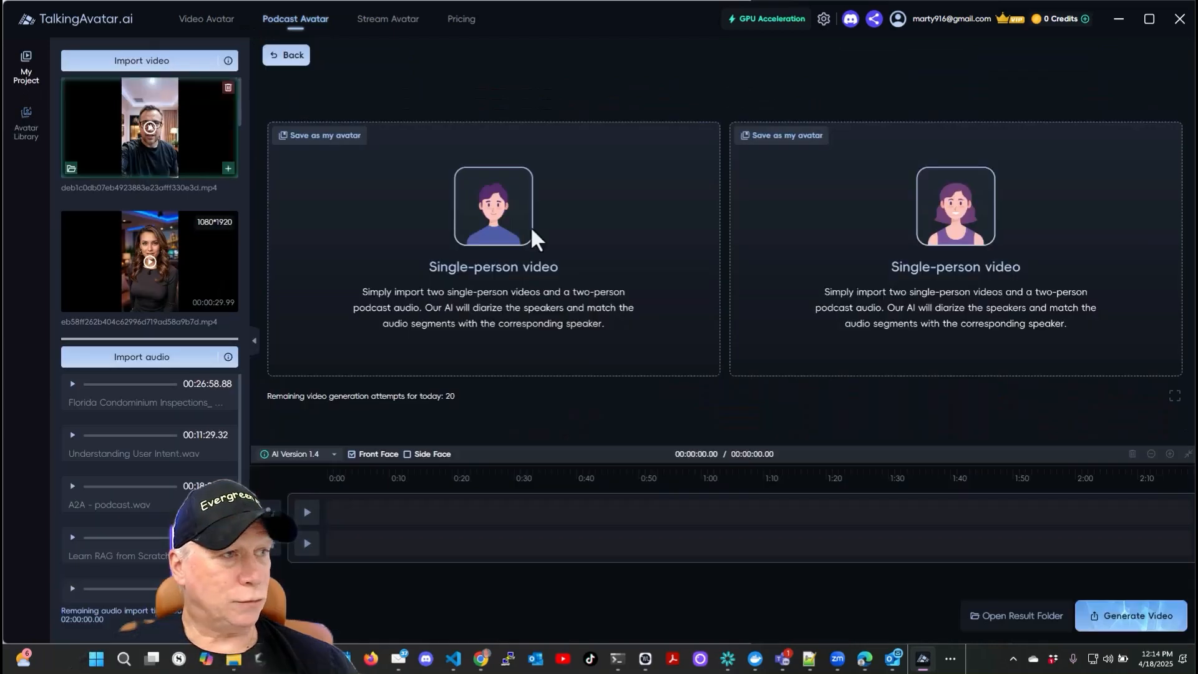
- Import the Understanding User Intent audio from the Dropbox Audio Podcasts folder
{"action": "mouse_move", "coordinate": [181, 224]}
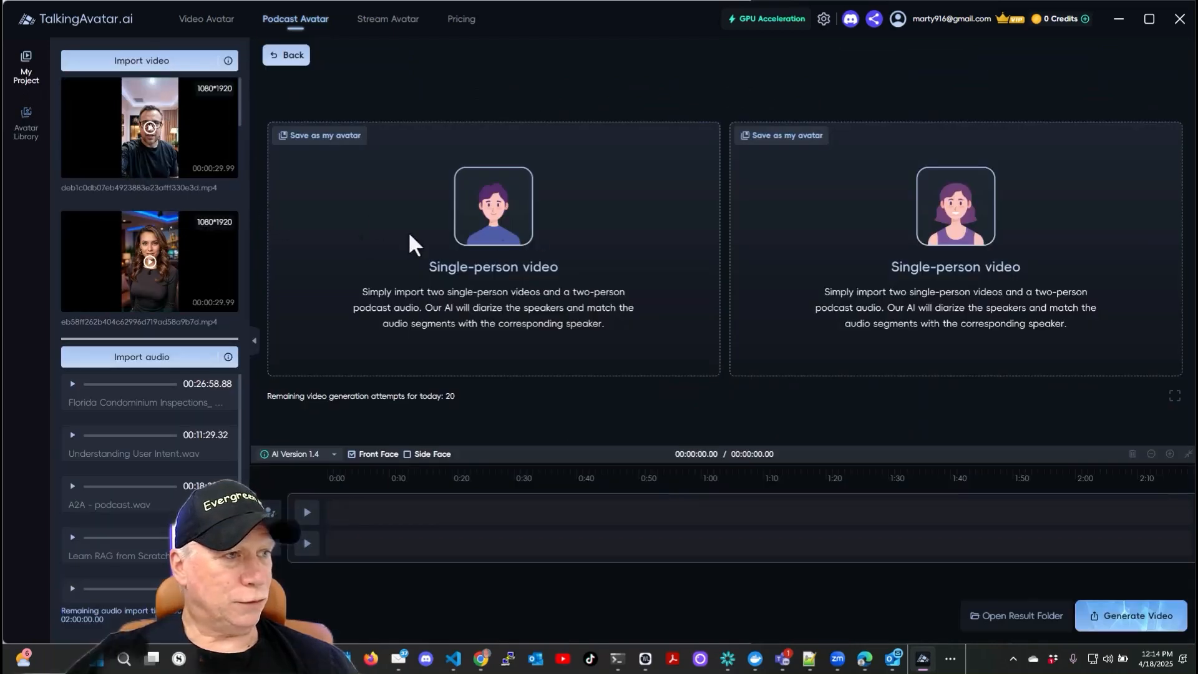
{"action": "left_click", "coordinate": [154, 366]}
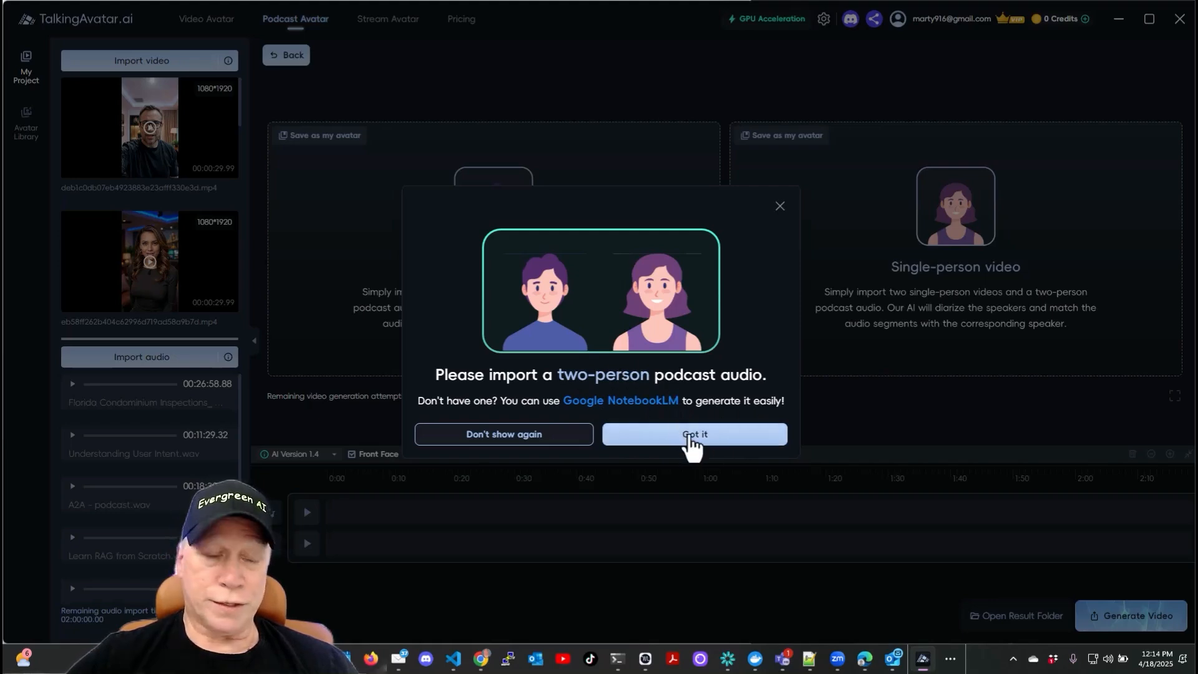
{"action": "left_click", "coordinate": [690, 440]}
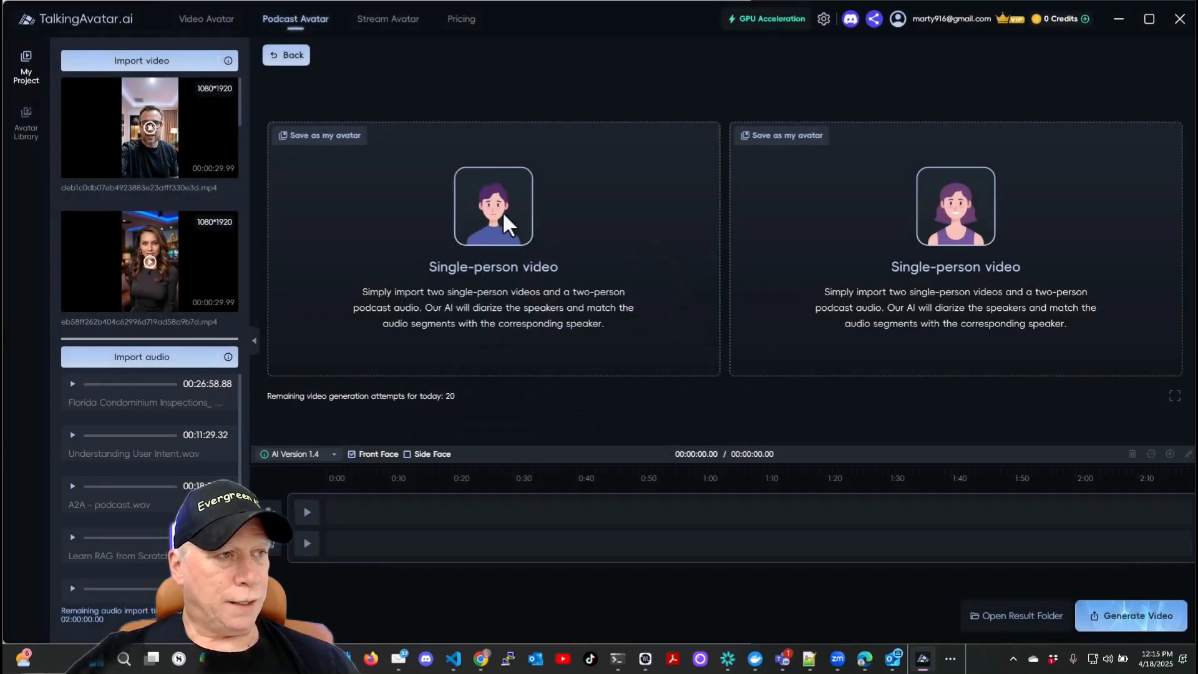
{"action": "left_click", "coordinate": [143, 356]}
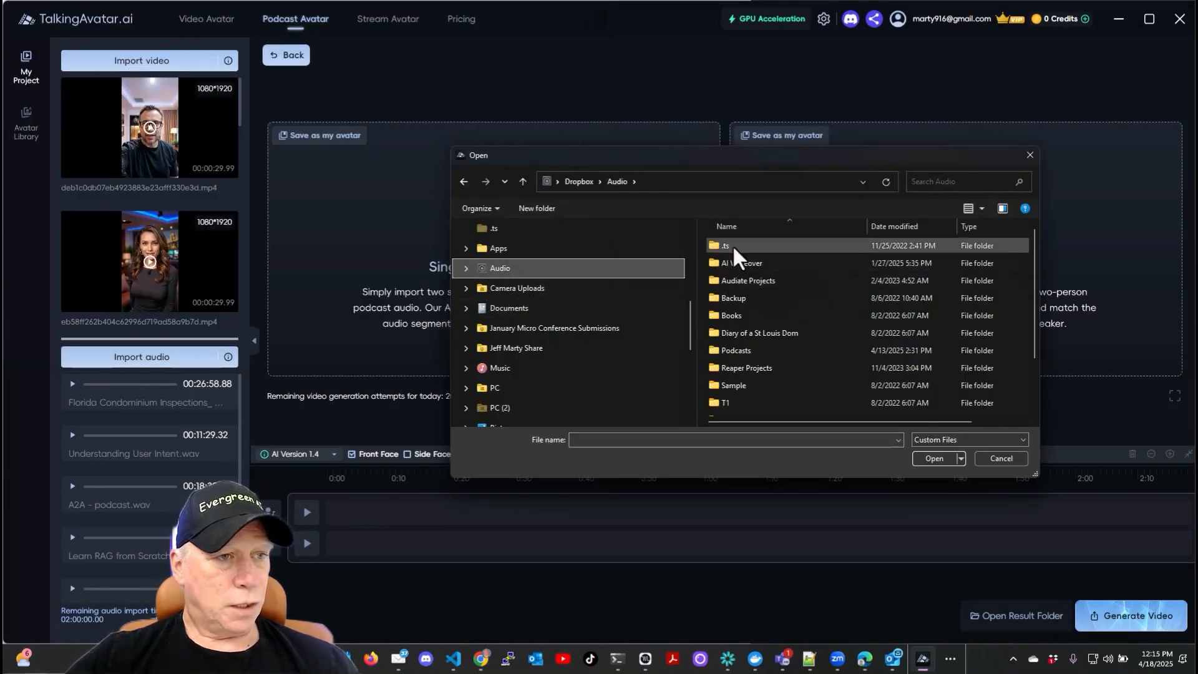
{"action": "double_click", "coordinate": [735, 351]}
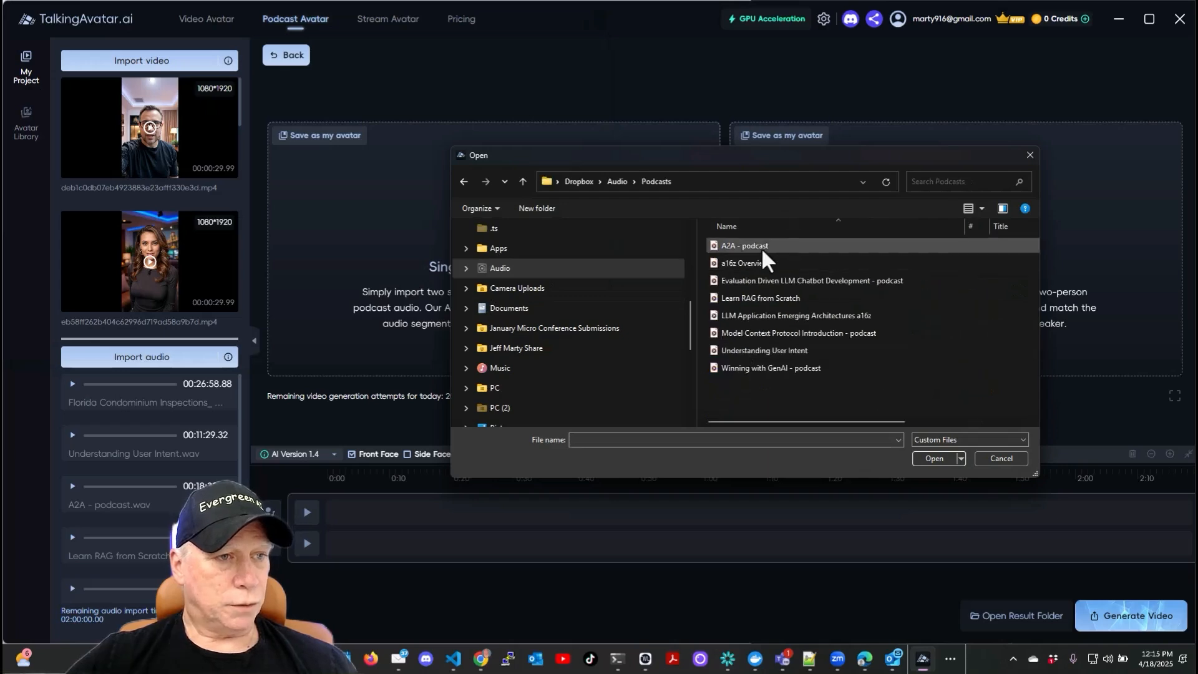
{"action": "left_click", "coordinate": [764, 351]}
{"action": "left_click", "coordinate": [934, 459]}
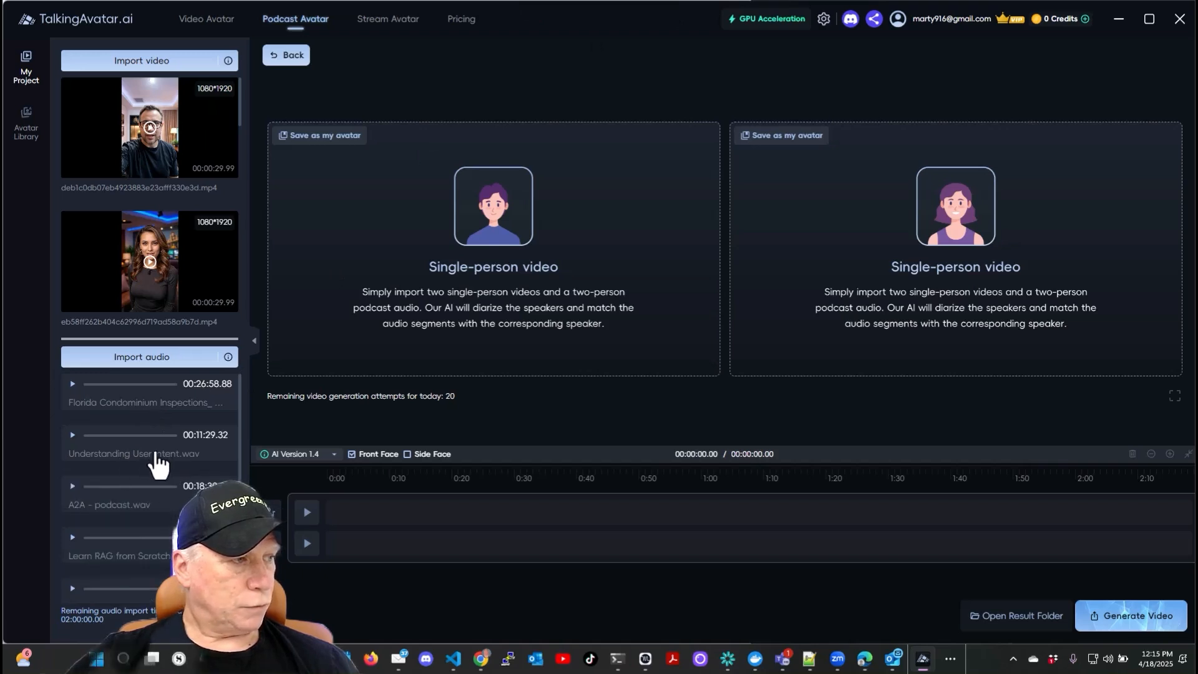
- Add the Understanding User Intent audio to the timeline and briefly preview its playback
{"action": "left_click_drag", "start_coordinate": [140, 462], "coordinate": [433, 541]}
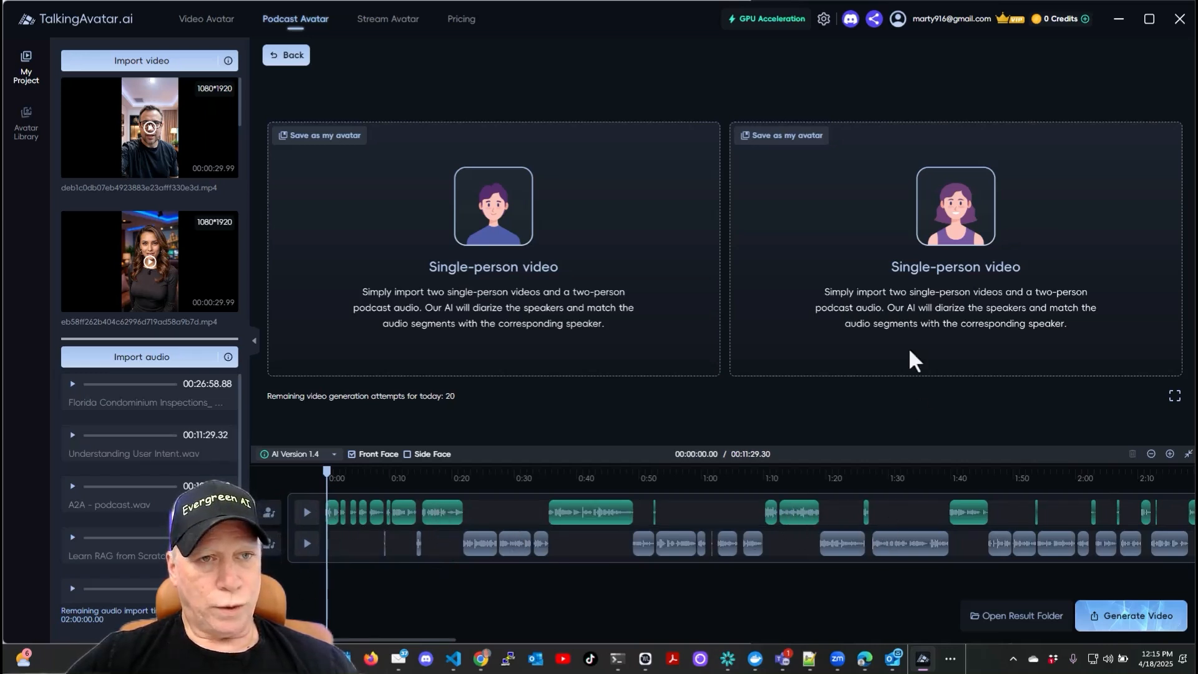
{"action": "mouse_move", "coordinate": [197, 273]}
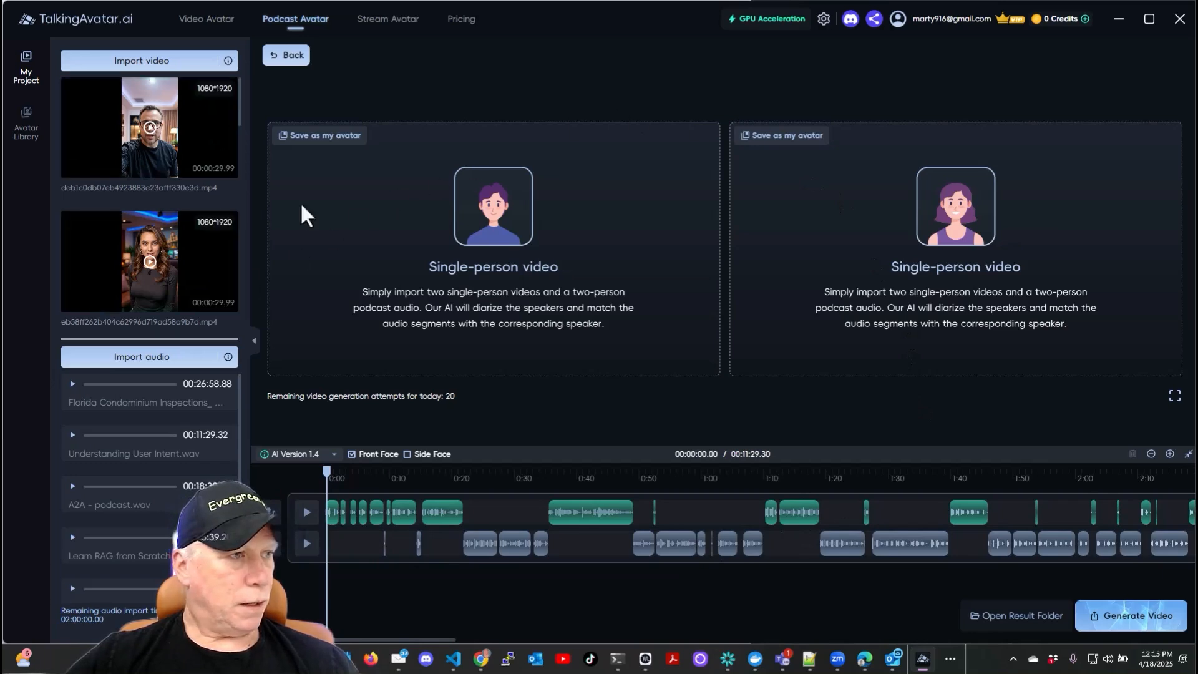
{"action": "left_click", "coordinate": [307, 513]}
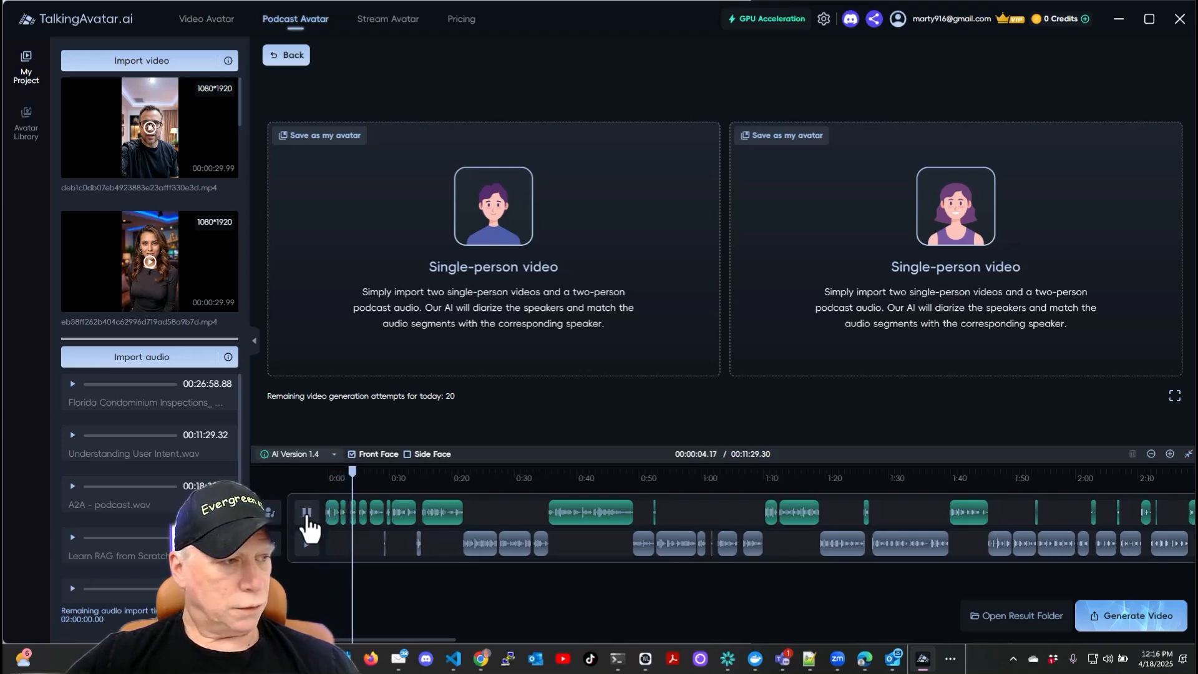
{"action": "left_click", "coordinate": [307, 513]}
- Place the man's video in the first speaker slot and the woman's video in the second
{"action": "mouse_move", "coordinate": [120, 113]}
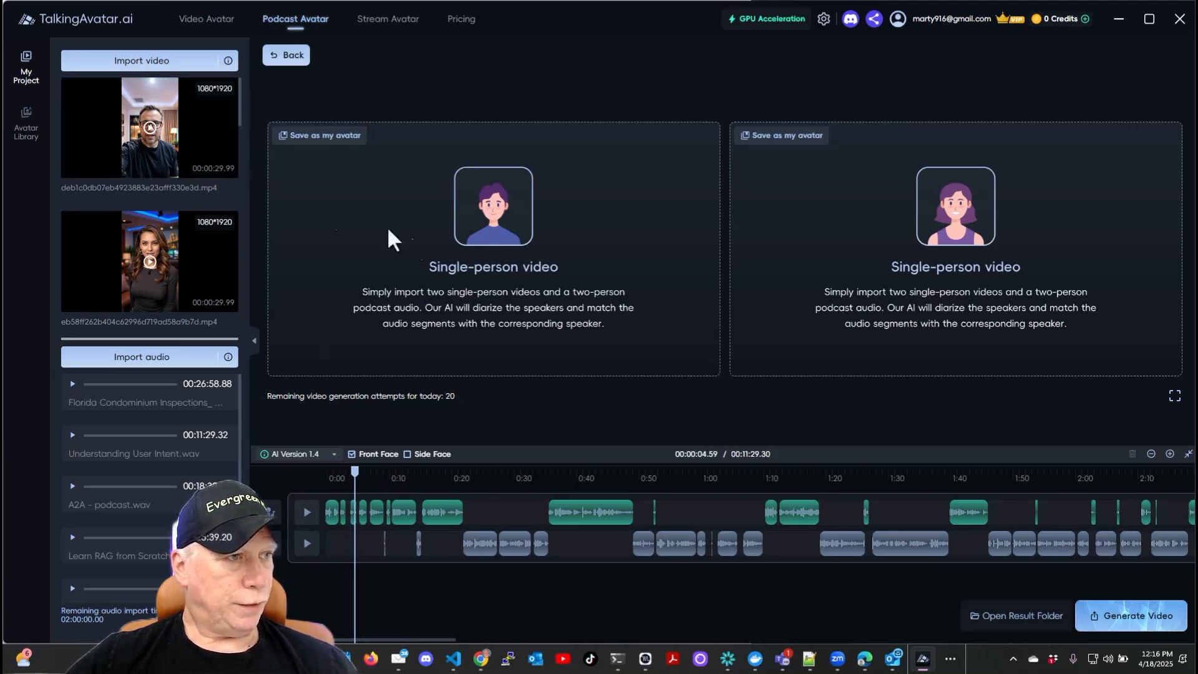
{"action": "left_click_drag", "start_coordinate": [159, 95], "coordinate": [407, 192]}
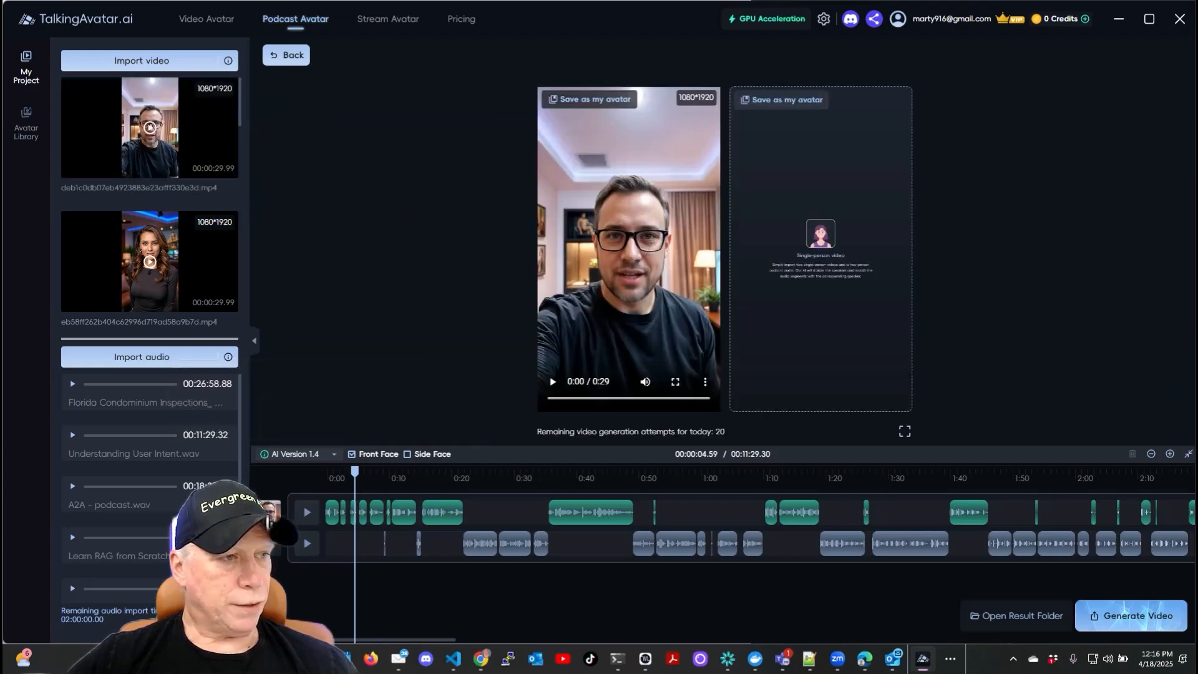
{"action": "left_click_drag", "start_coordinate": [171, 275], "coordinate": [870, 286]}
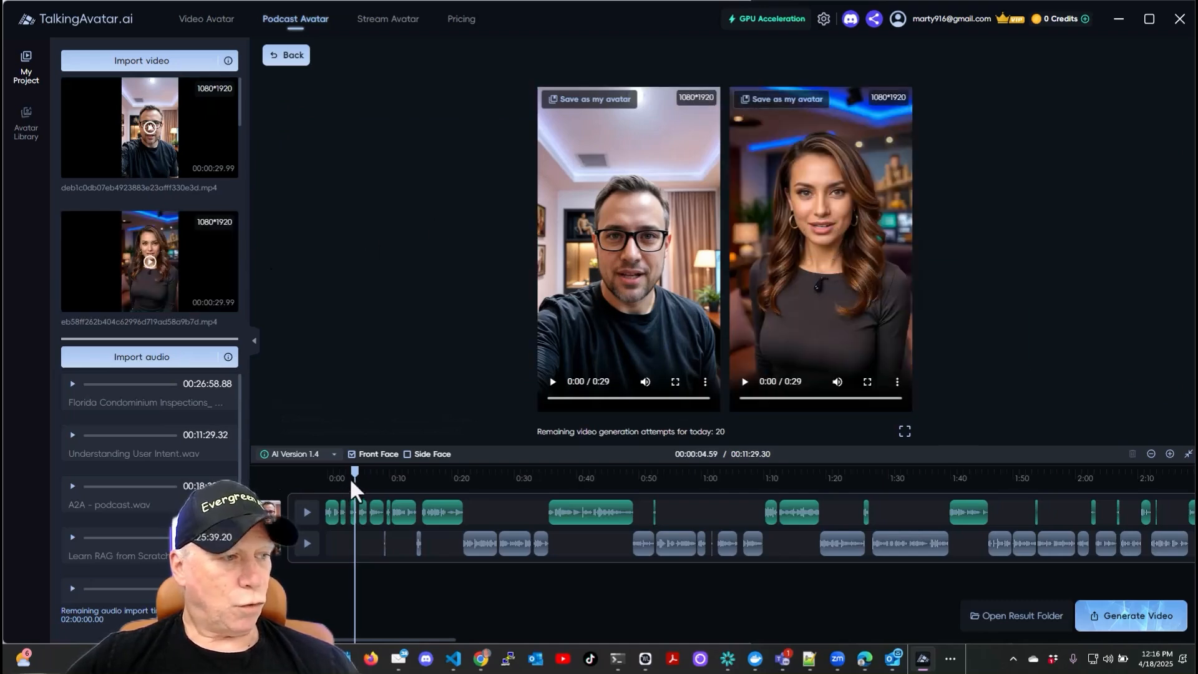
- Assign the woman's avatar to the first audio track and the man's avatar to the second track
{"action": "left_click_drag", "start_coordinate": [280, 507], "coordinate": [275, 552]}
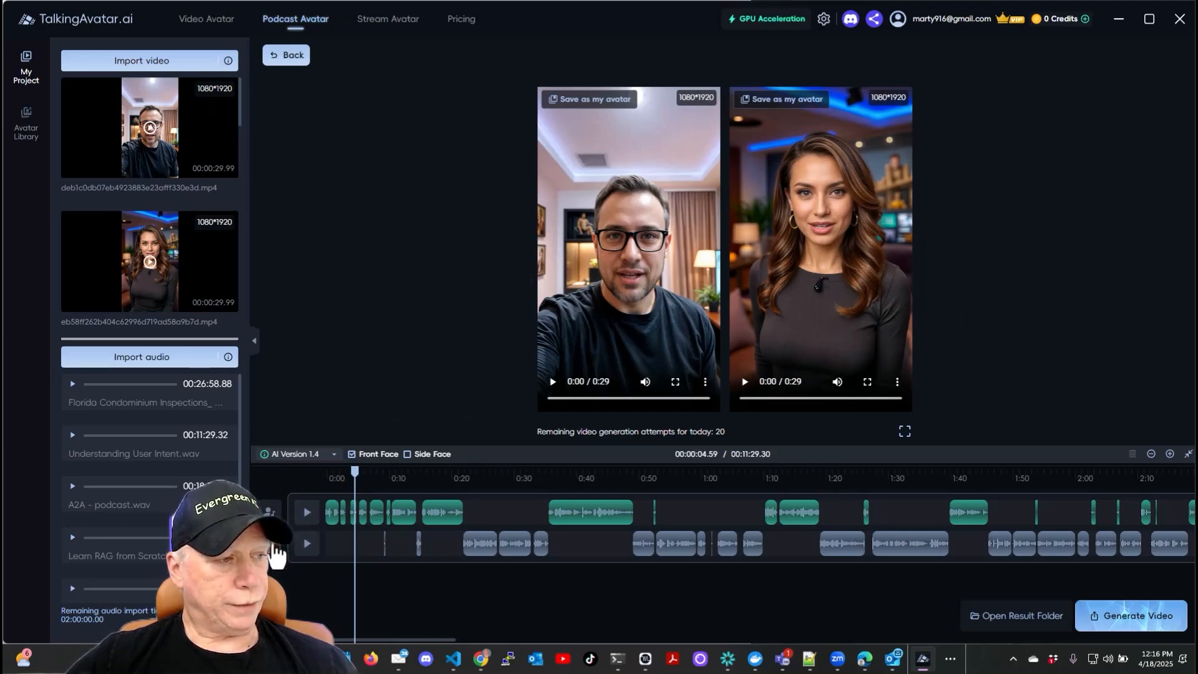
{"action": "mouse_move", "coordinate": [292, 553]}
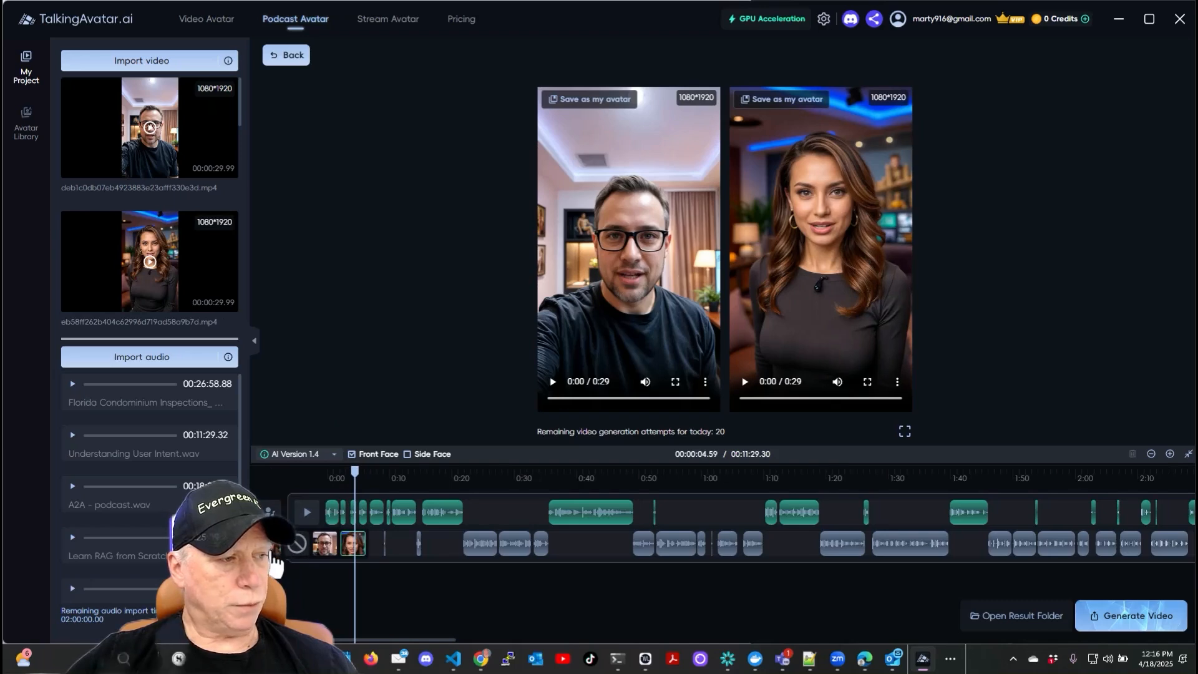
{"action": "mouse_move", "coordinate": [274, 518]}
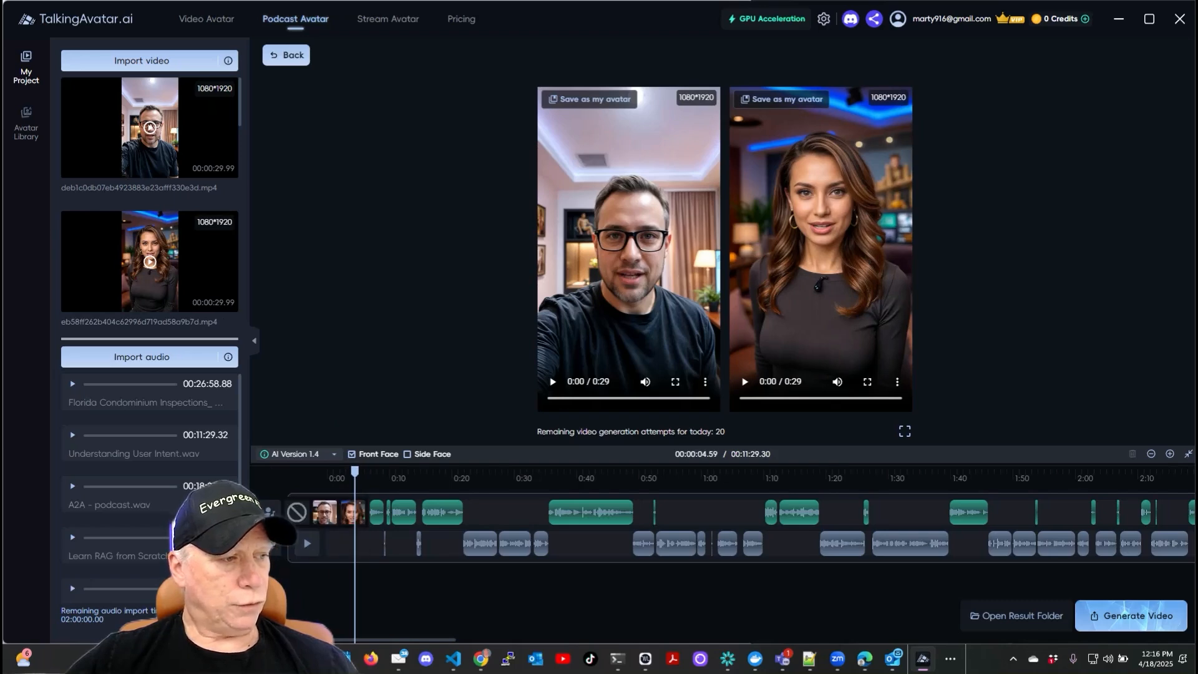
{"action": "left_click", "coordinate": [348, 517]}
{"action": "mouse_move", "coordinate": [276, 550]}
{"action": "left_click", "coordinate": [322, 548]}
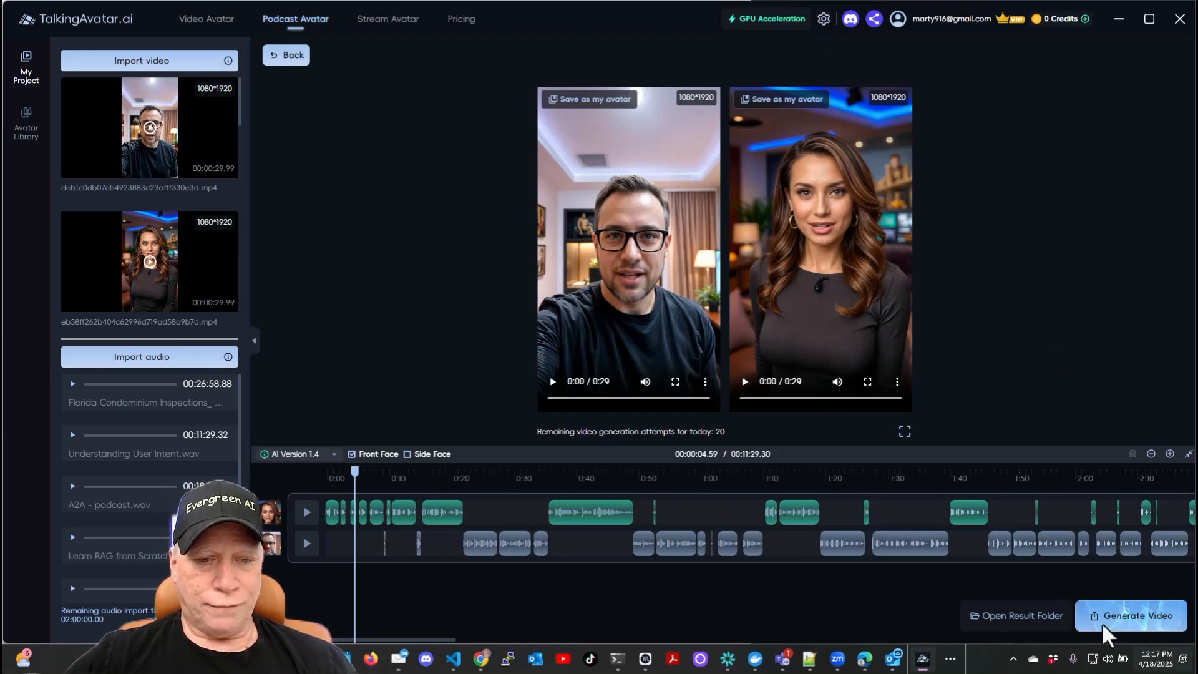
- Generate the podcast avatar video from the assigned tracks
{"action": "left_click", "coordinate": [825, 23]}
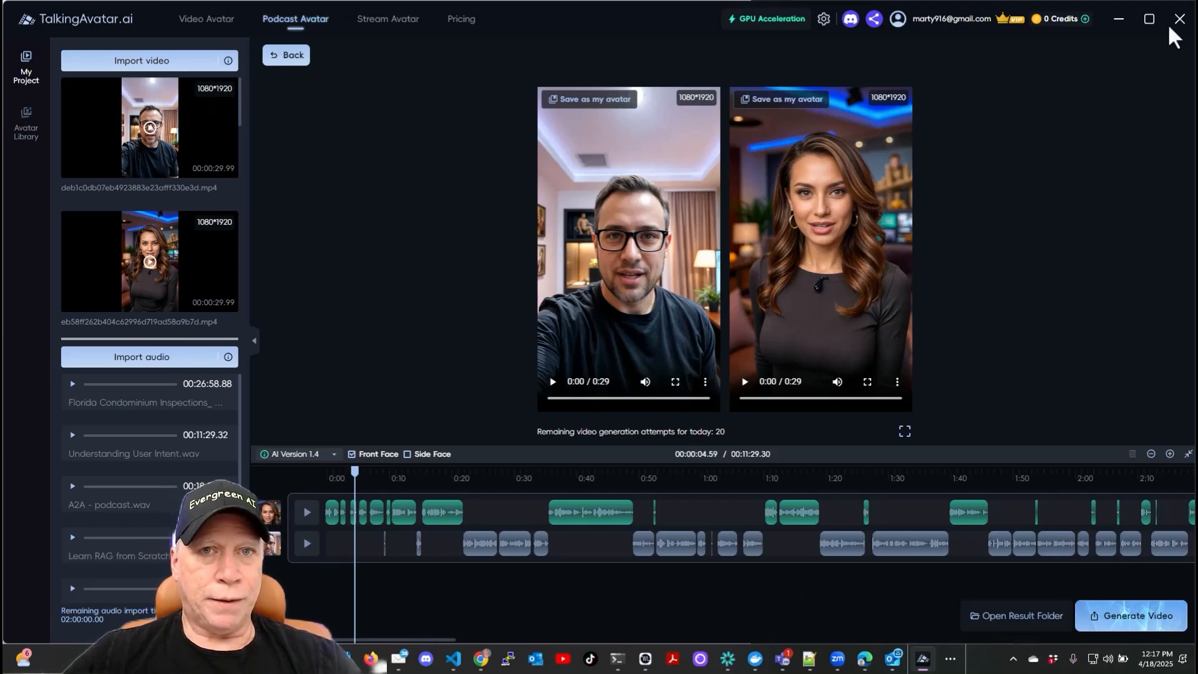
{"action": "left_click", "coordinate": [1130, 621]}
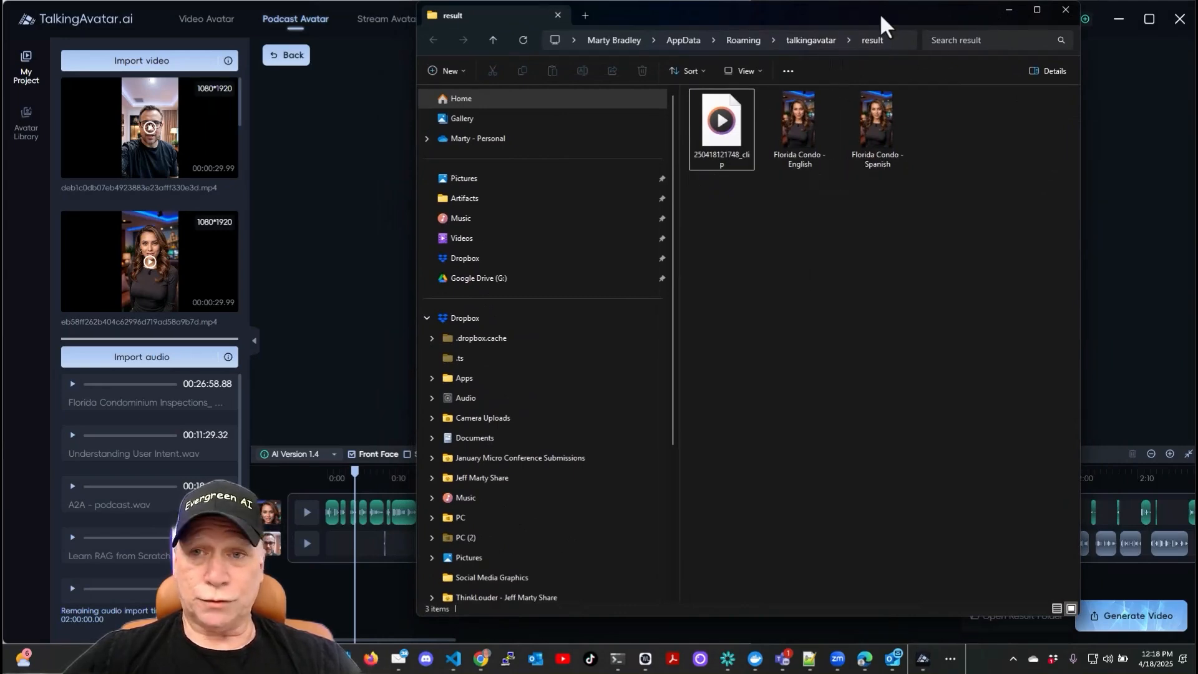
- Open the Florida Condo - English video from the result folder to preview it, then close the player and folder
{"action": "left_click", "coordinate": [1066, 10]}
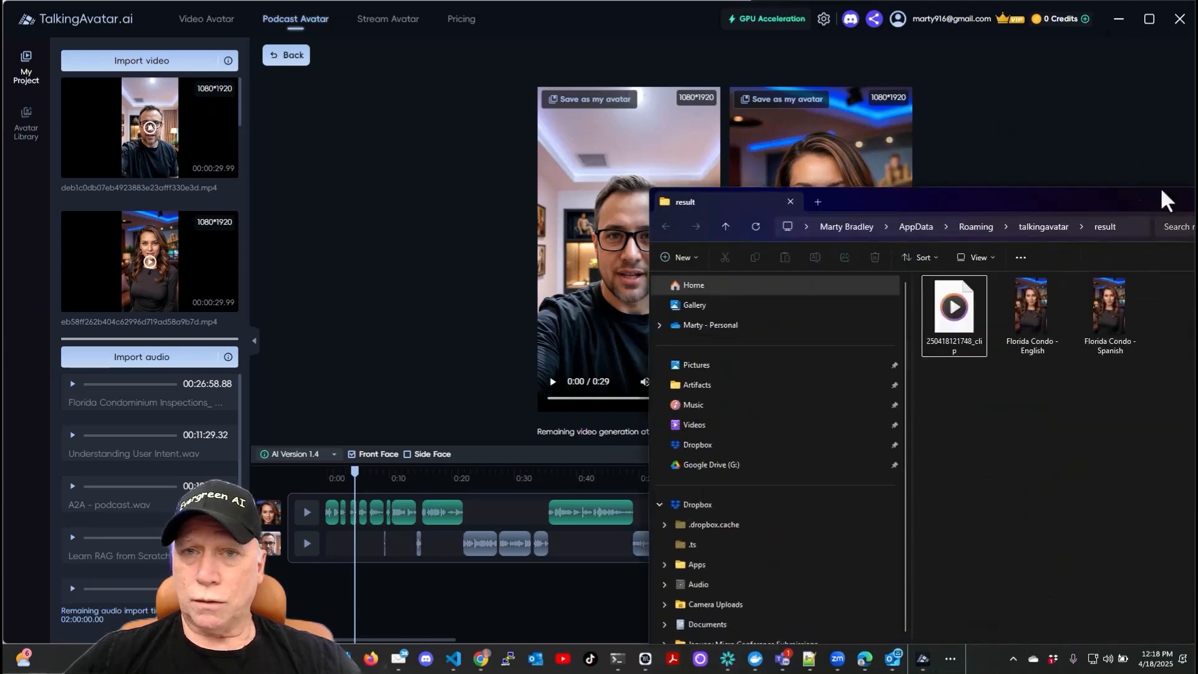
{"action": "left_click_drag", "start_coordinate": [1160, 186], "coordinate": [988, 17]}
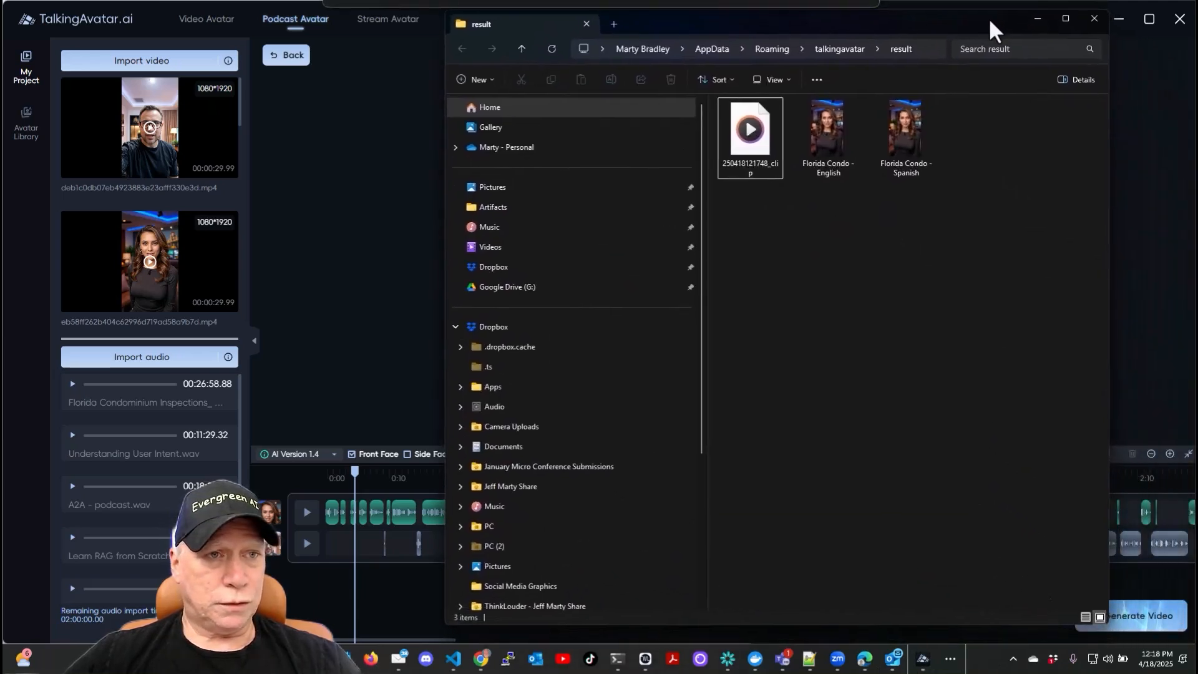
{"action": "left_click", "coordinate": [825, 140]}
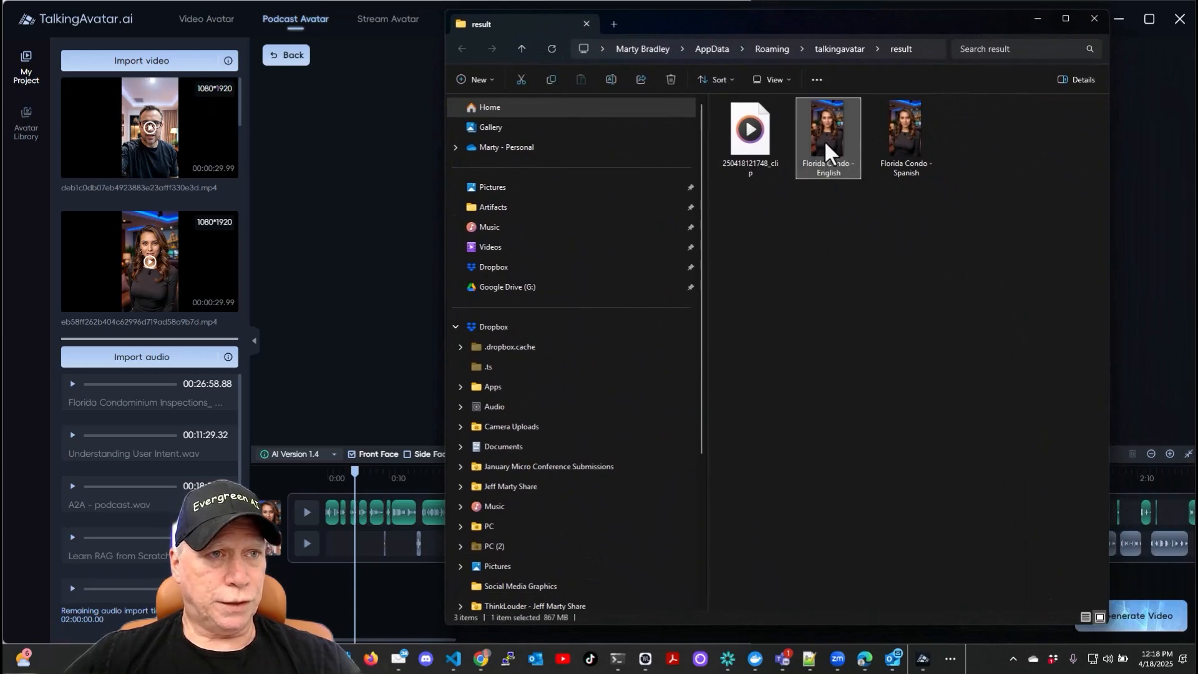
{"action": "double_click", "coordinate": [825, 140]}
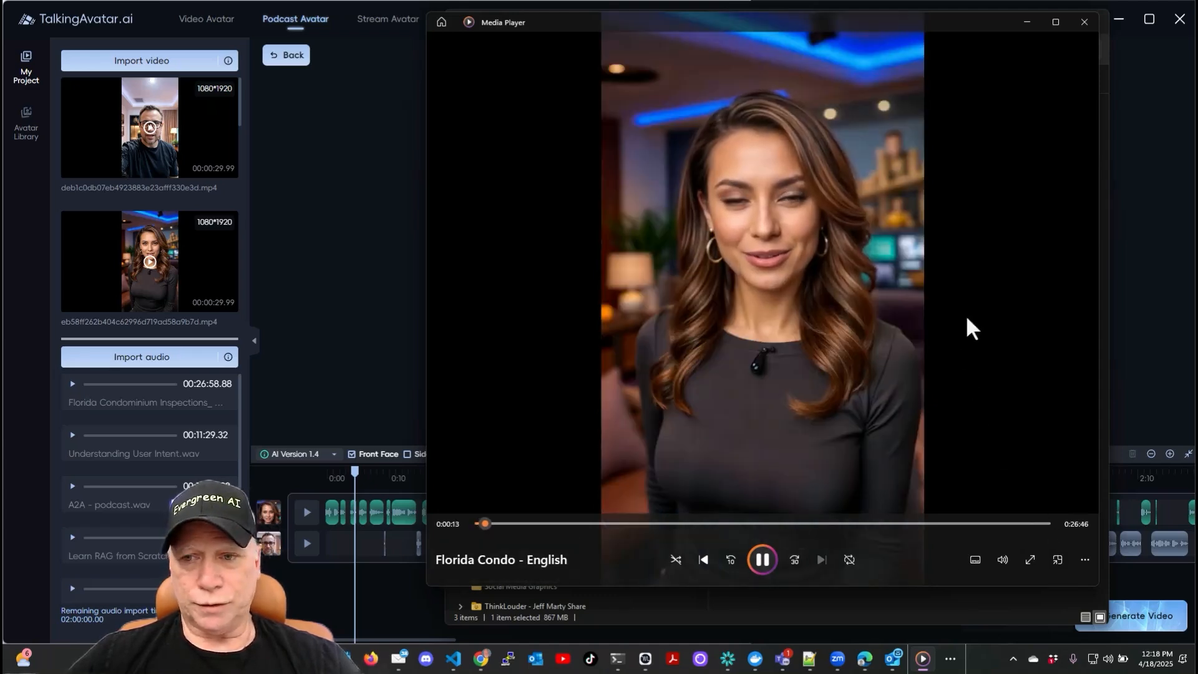
{"action": "left_click", "coordinate": [1084, 22]}
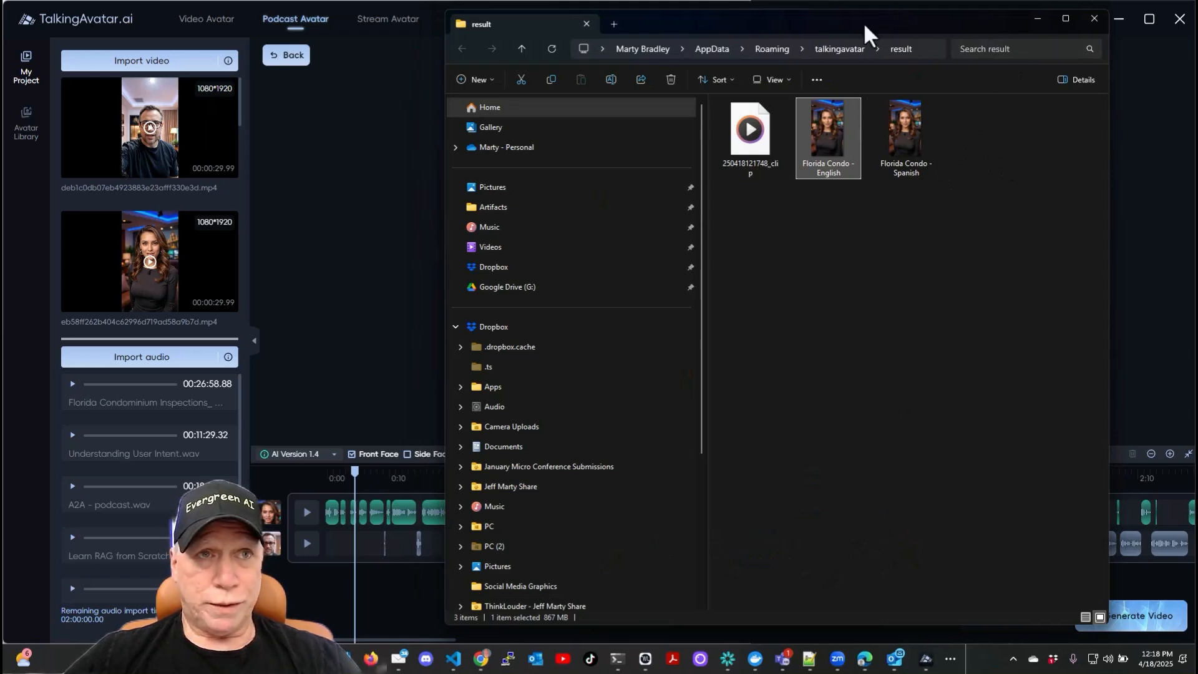
{"action": "left_click_drag", "start_coordinate": [864, 24], "coordinate": [1197, 315]}
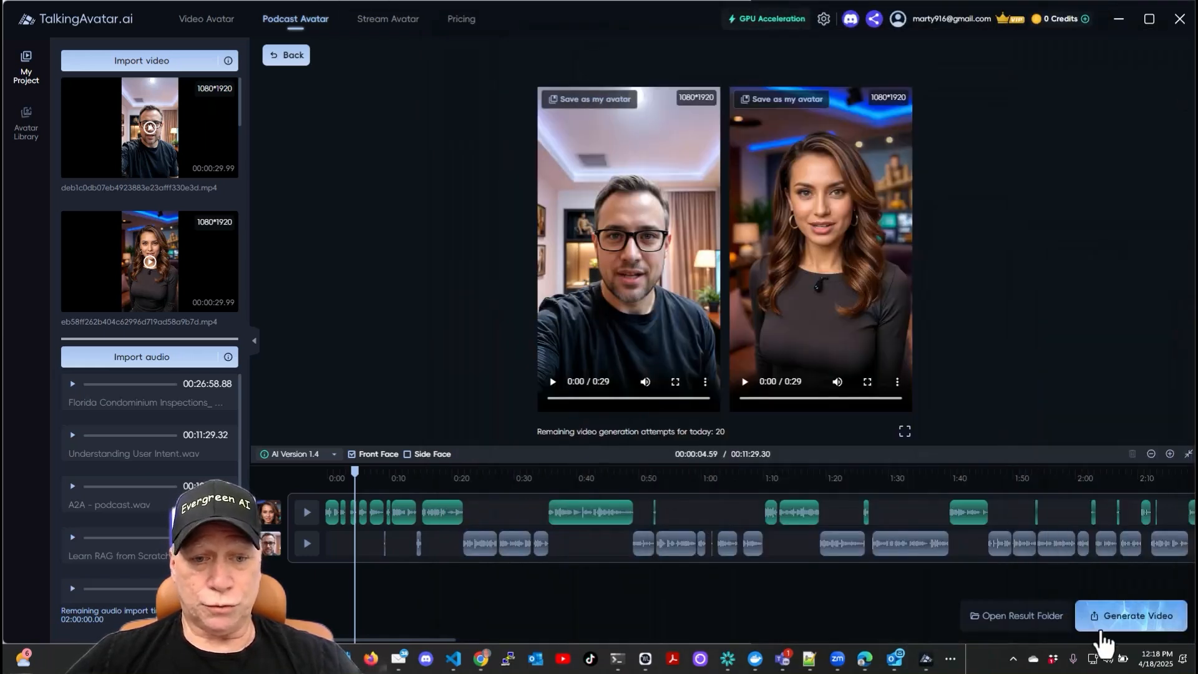
- Switch to Descript and start a new video project
{"action": "left_click", "coordinate": [926, 659]}
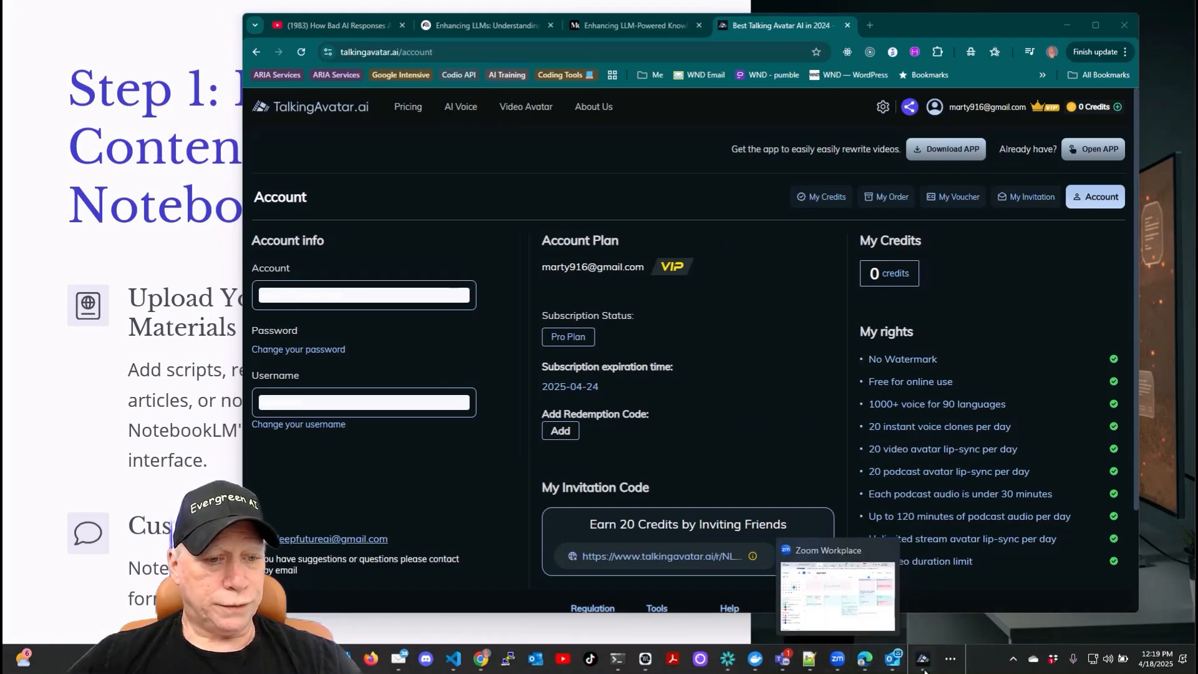
{"action": "left_click", "coordinate": [950, 662]}
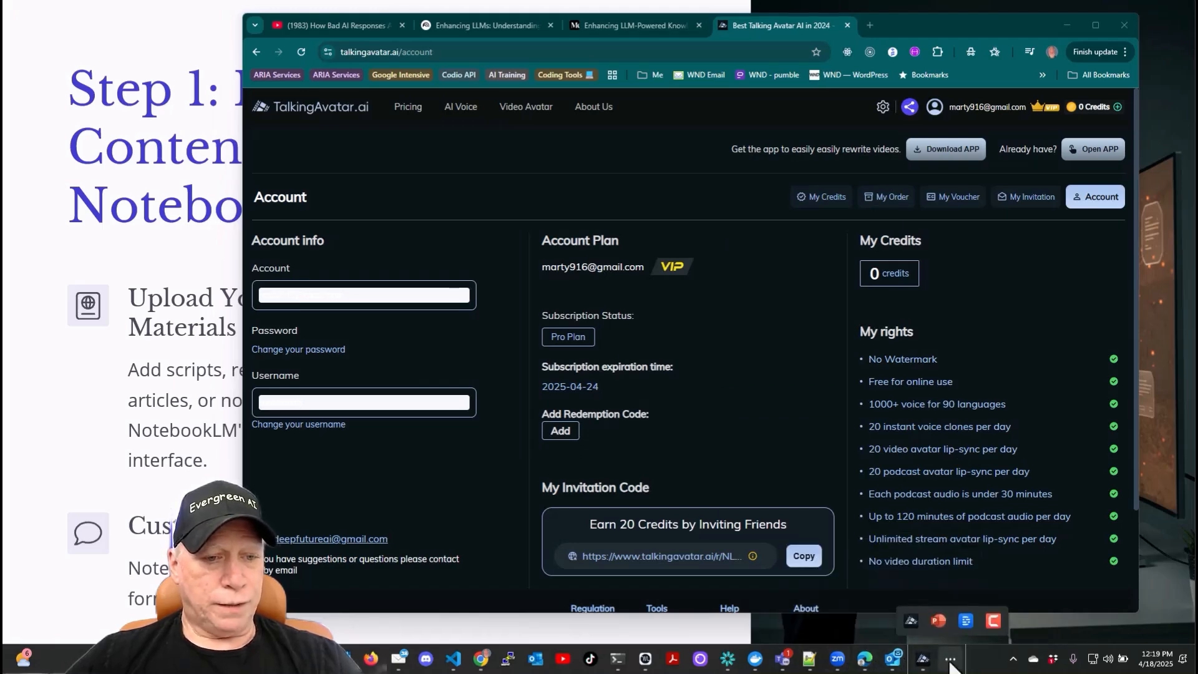
{"action": "left_click", "coordinate": [965, 621]}
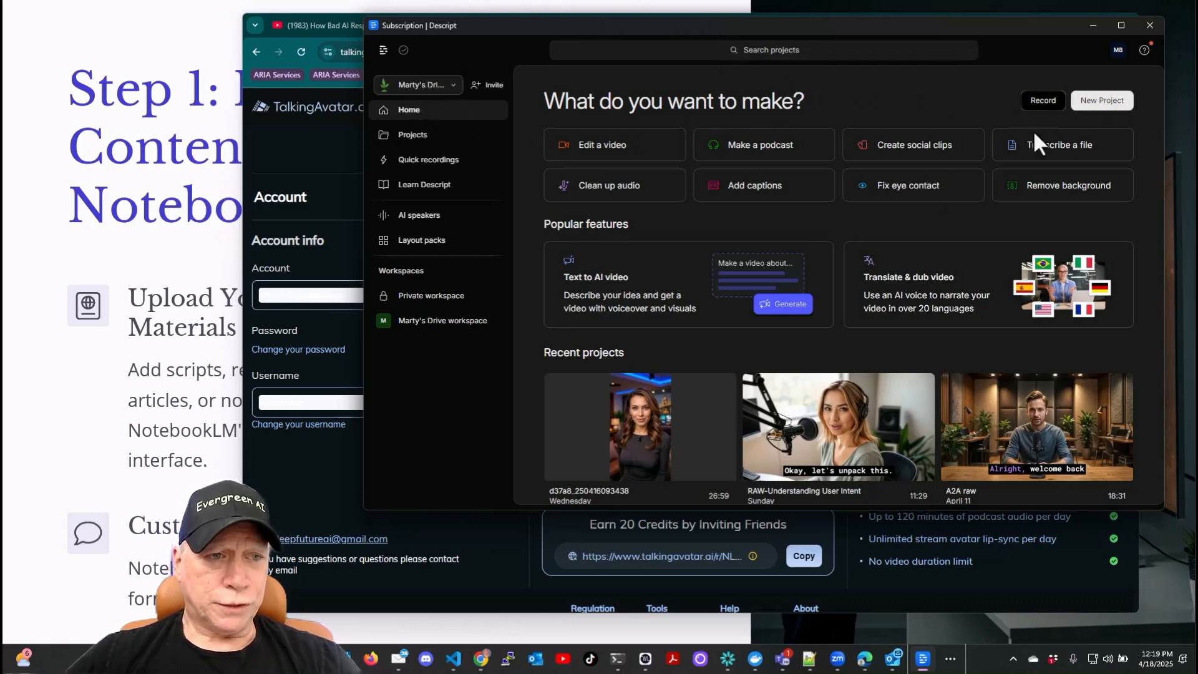
{"action": "left_click", "coordinate": [1093, 104]}
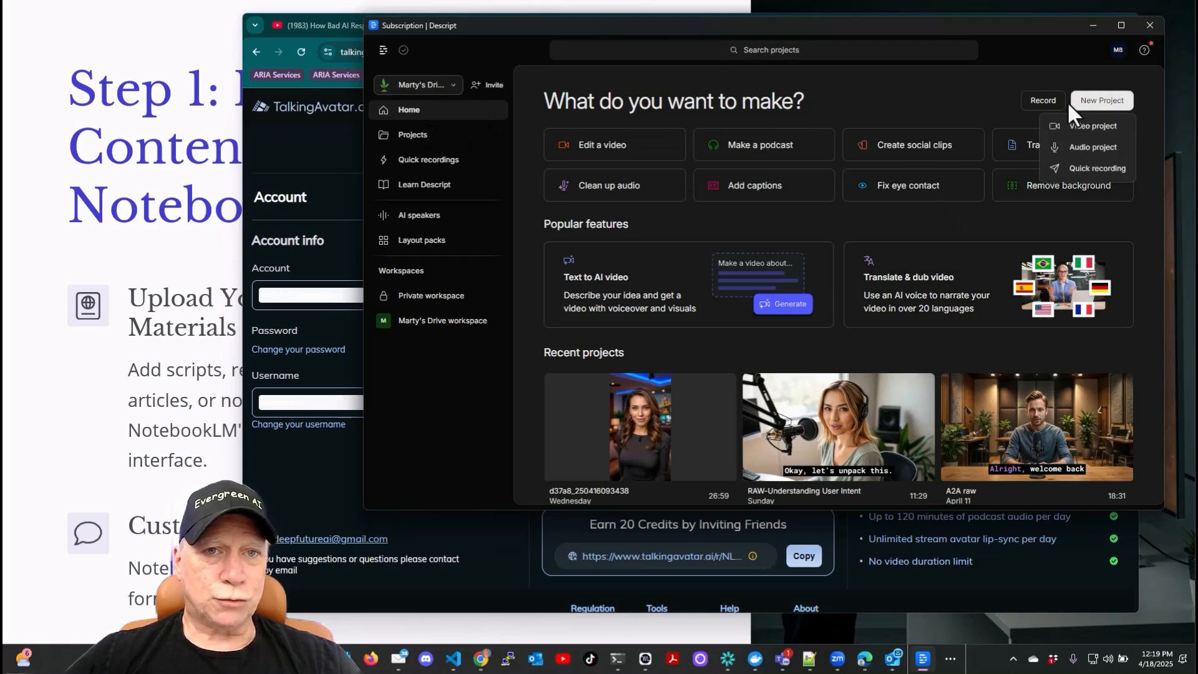
{"action": "left_click", "coordinate": [1077, 122]}
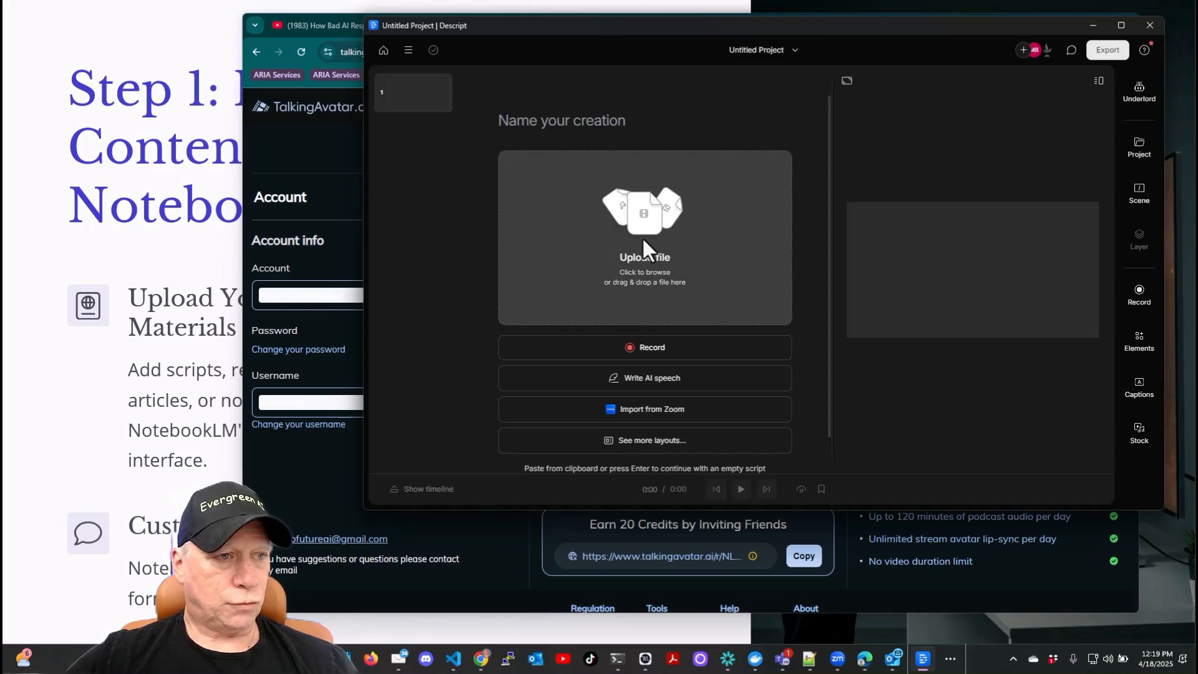
- Upload the Florida Condo - English video from the result folder into the new project
{"action": "left_click", "coordinate": [650, 247]}
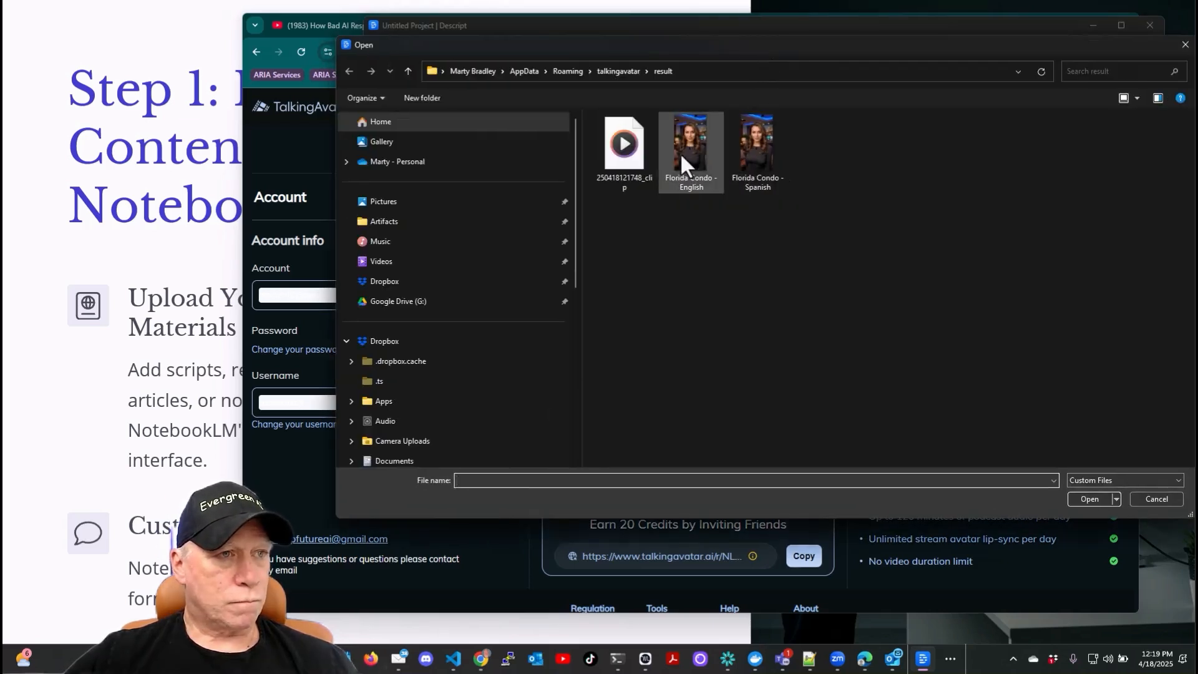
{"action": "left_click", "coordinate": [680, 152]}
{"action": "left_click", "coordinate": [1080, 500]}
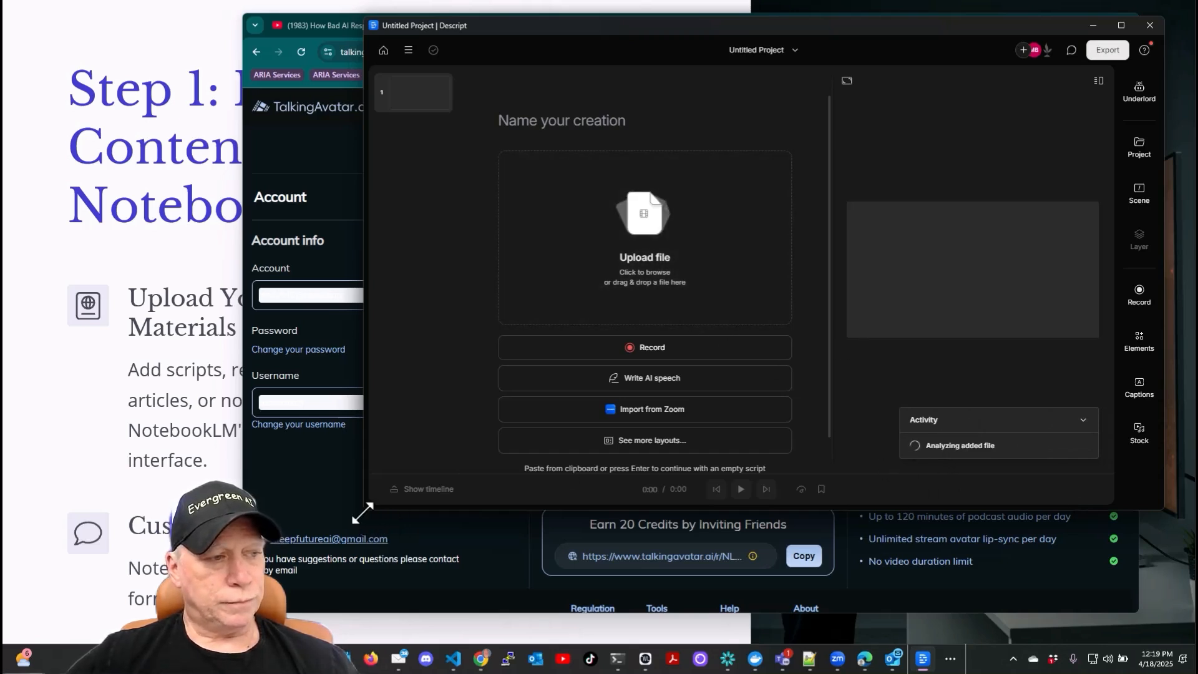
{"action": "left_click_drag", "start_coordinate": [362, 508], "coordinate": [317, 568]}
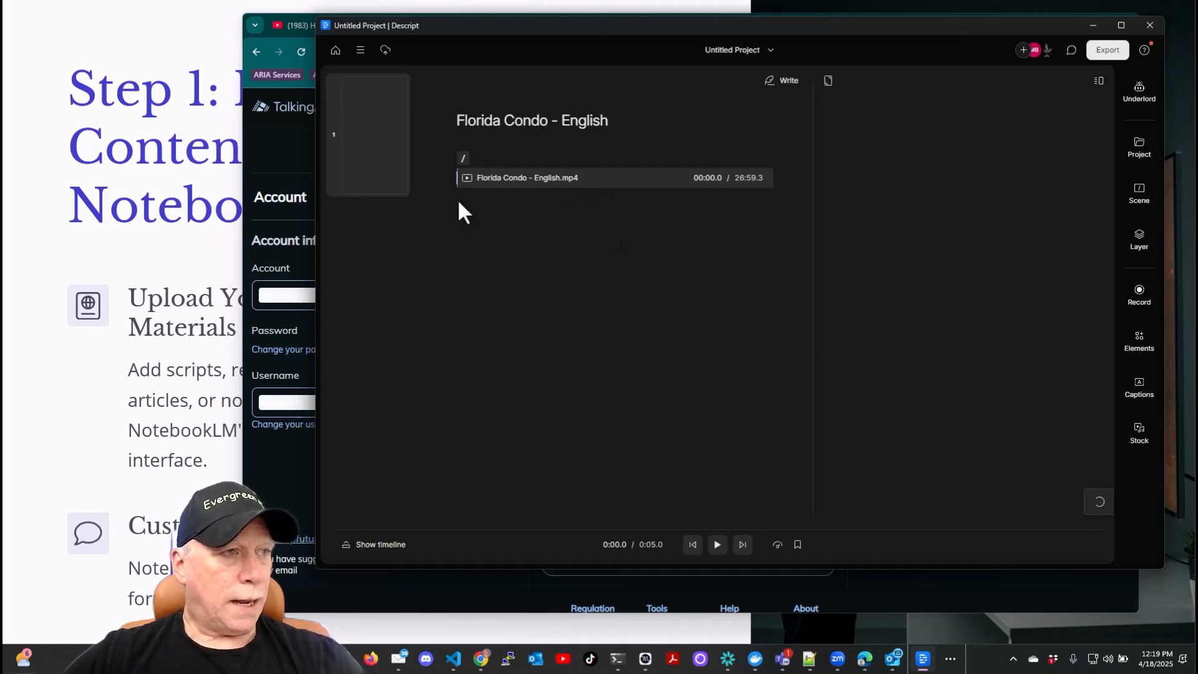
- Apply the Modern yellow waveform caption style to all scenes of the video
{"action": "left_click", "coordinate": [1136, 94]}
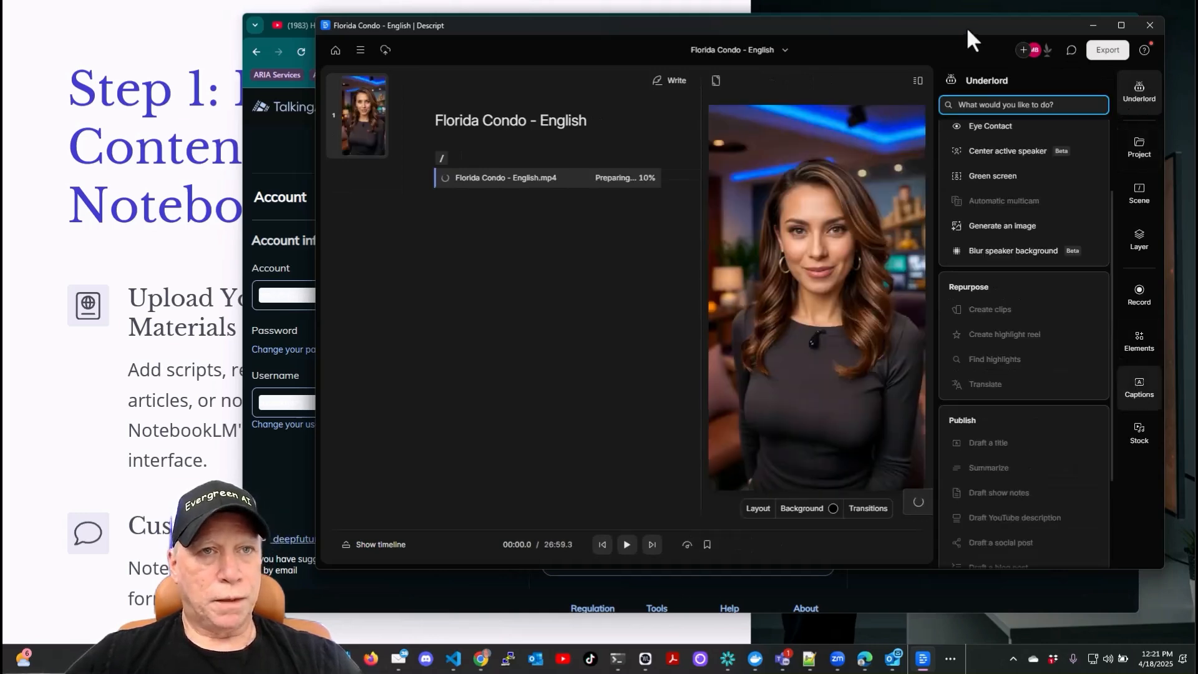
{"action": "left_click_drag", "start_coordinate": [966, 26], "coordinate": [961, 25]}
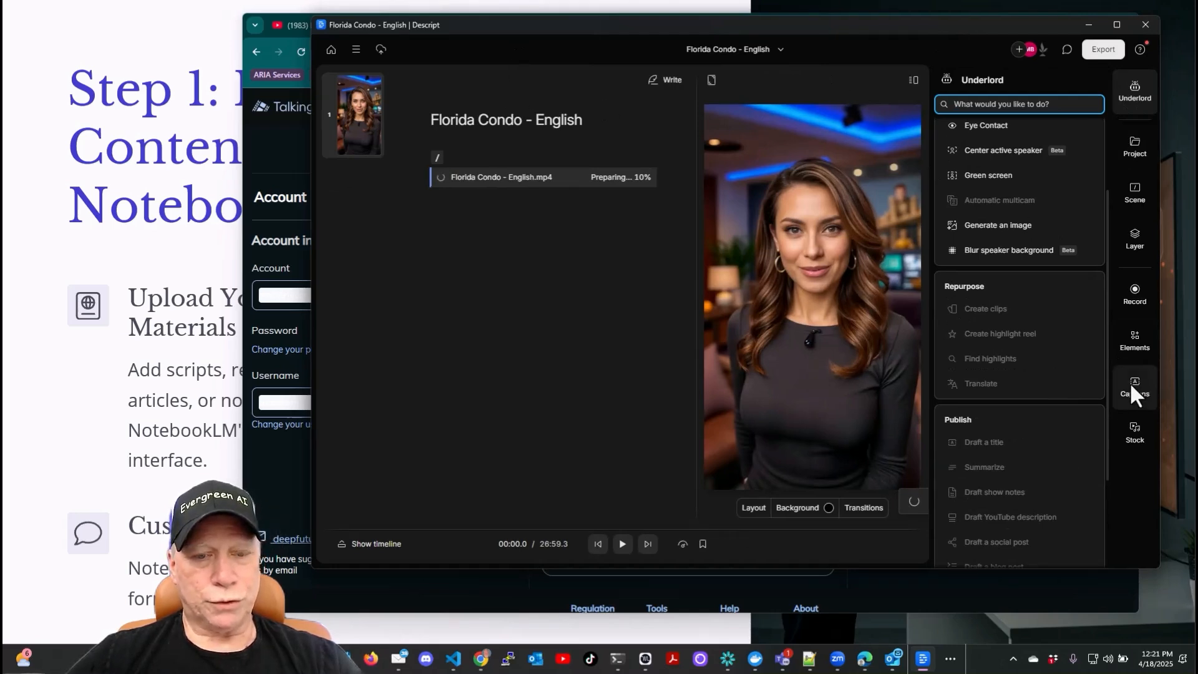
{"action": "left_click", "coordinate": [921, 373]}
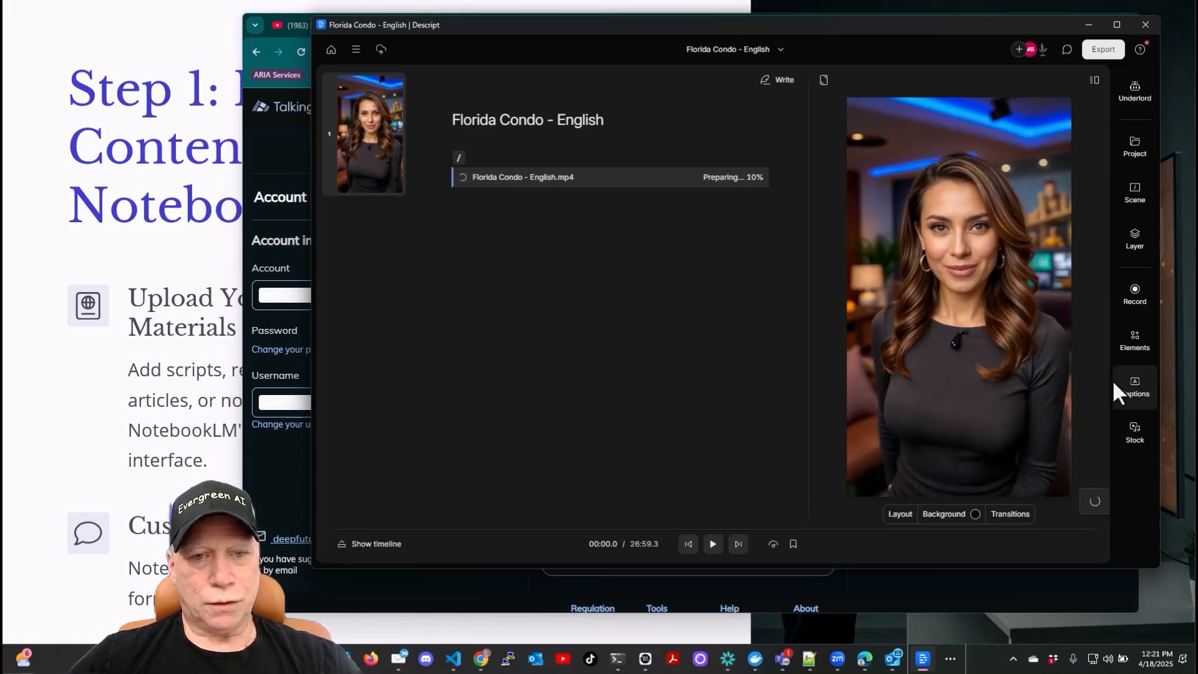
{"action": "left_click", "coordinate": [1133, 384]}
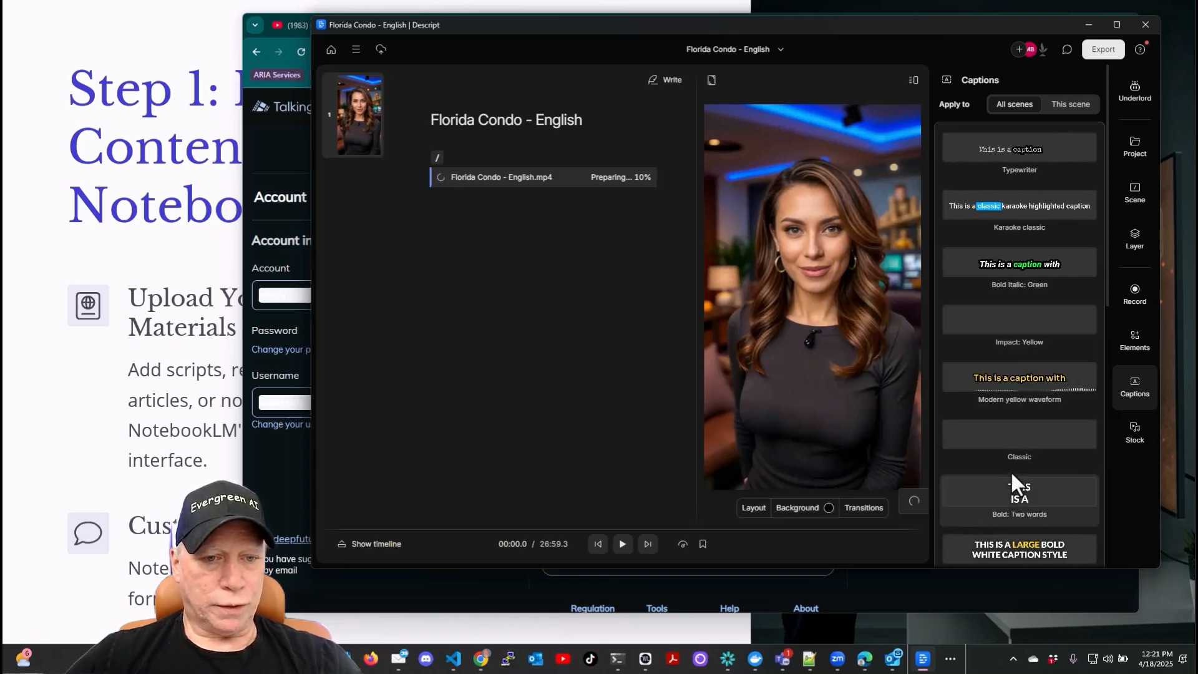
{"action": "scroll", "coordinate": [1010, 471], "scroll_direction": "down", "scroll_amount": 3}
{"action": "left_click", "coordinate": [1026, 222]}
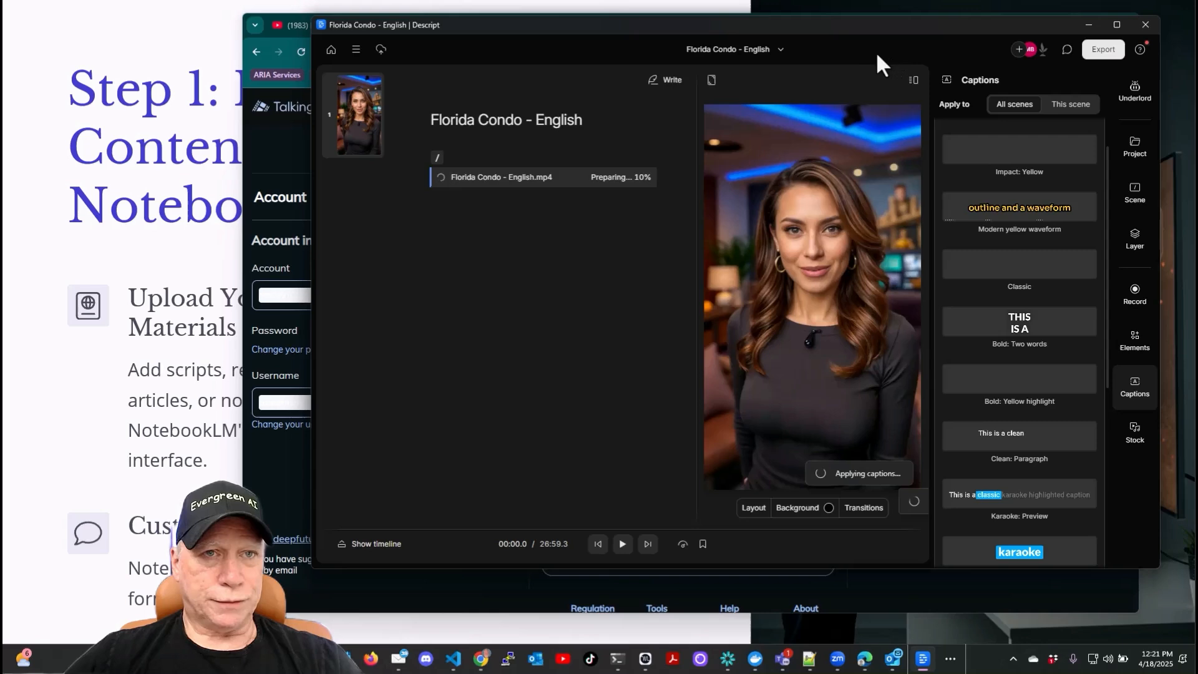
- Browse the Underlord AI tools list, then minimize Descript
{"action": "left_click_drag", "start_coordinate": [876, 32], "coordinate": [861, 31]}
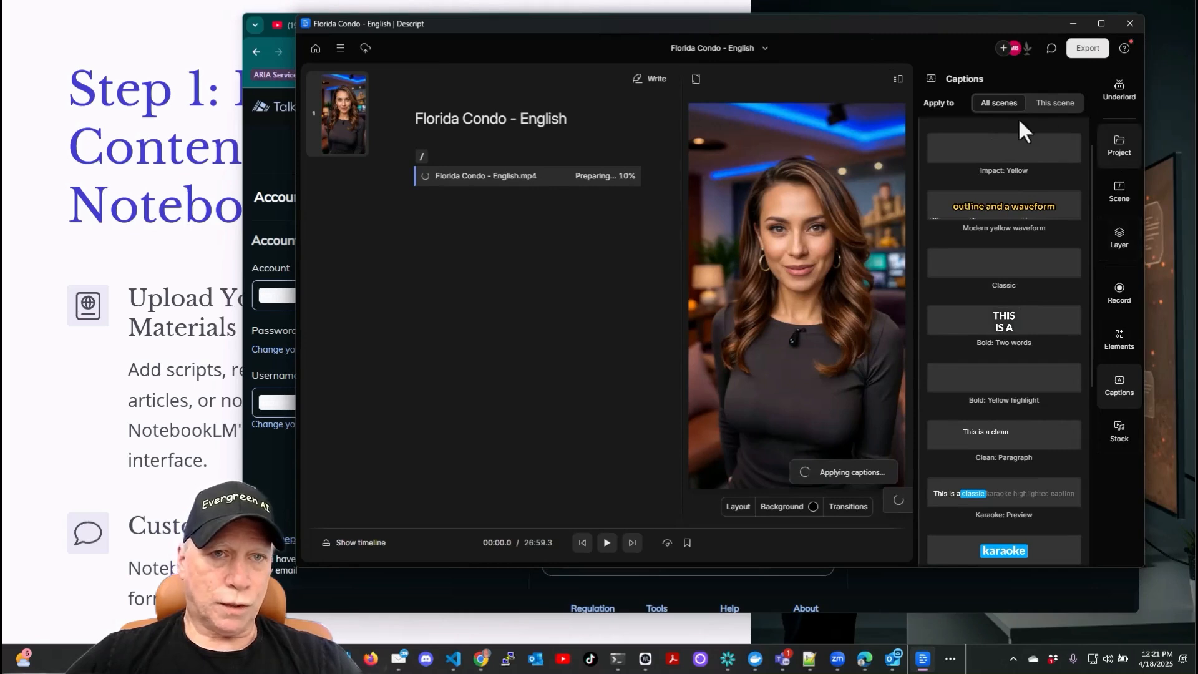
{"action": "left_click", "coordinate": [1121, 91]}
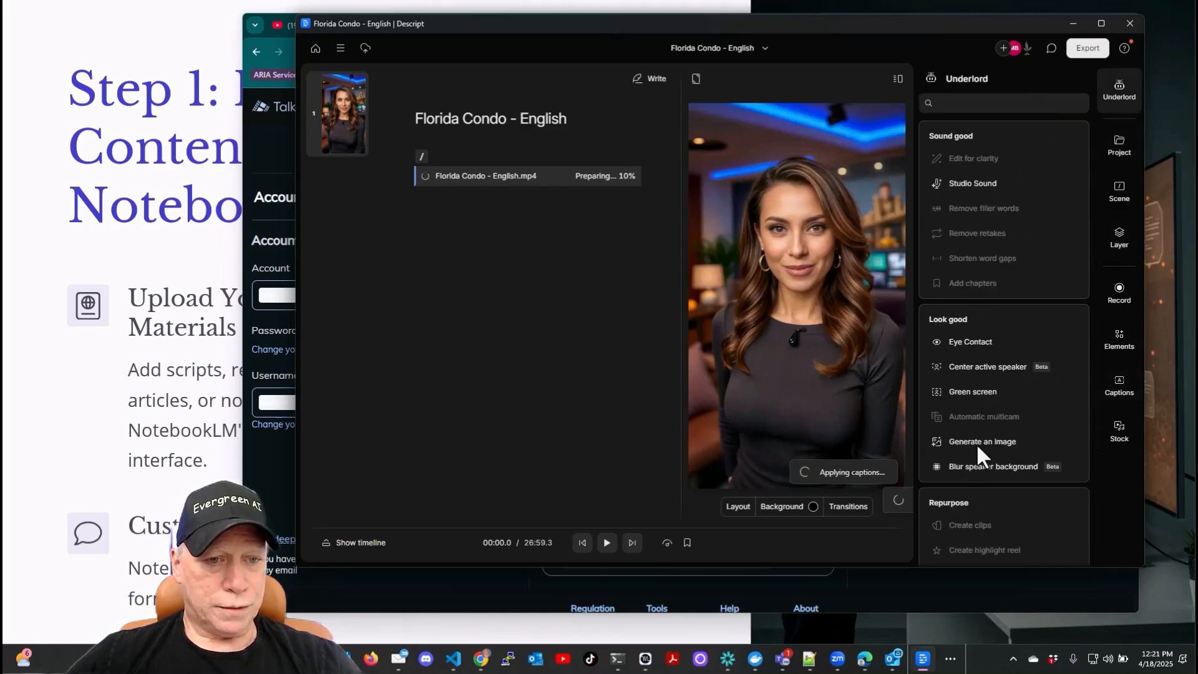
{"action": "scroll", "coordinate": [967, 412], "scroll_direction": "down", "scroll_amount": 3}
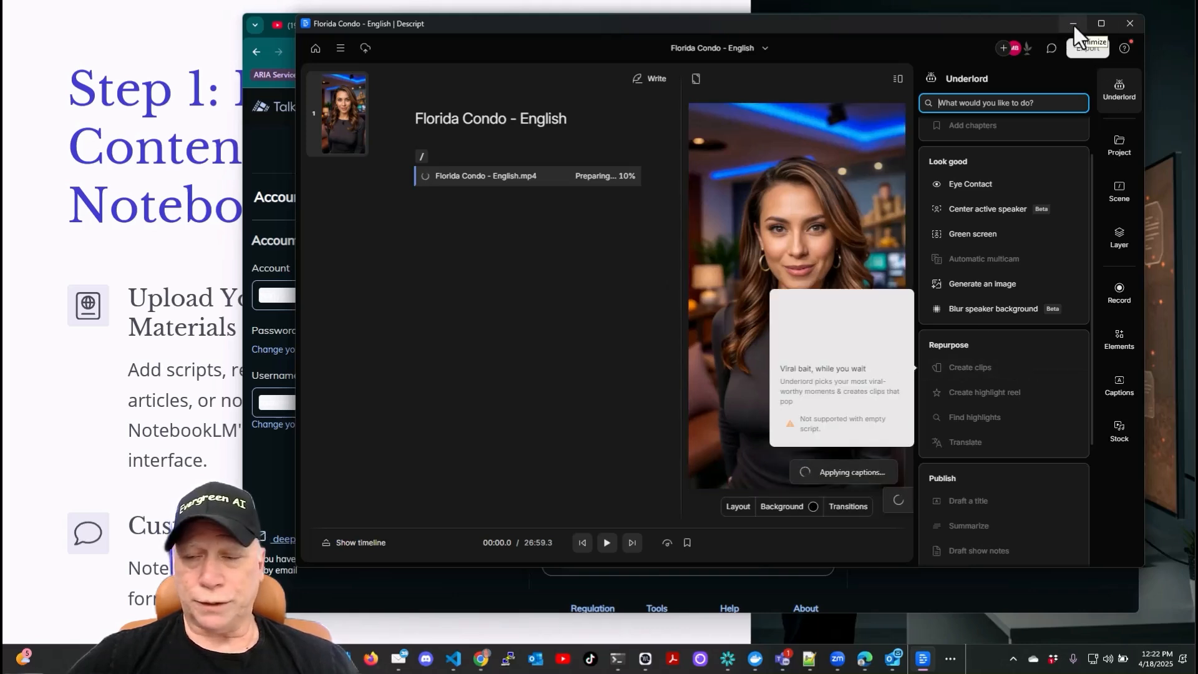
{"action": "left_click", "coordinate": [1127, 25]}
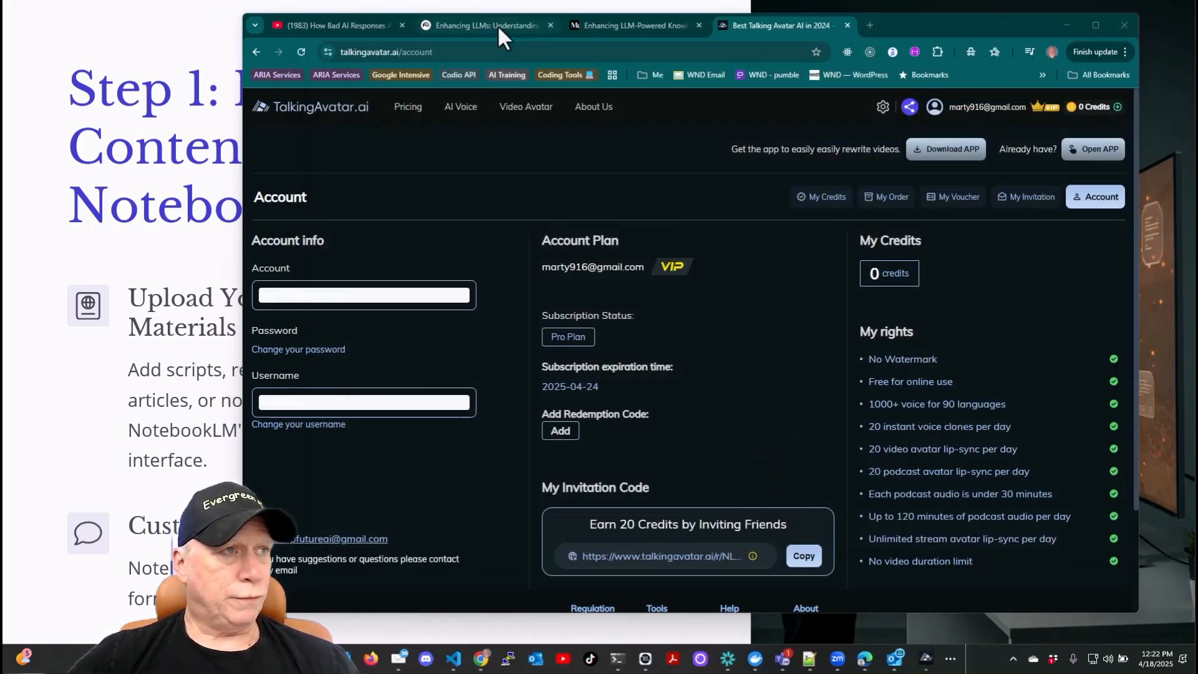
- Play the example YouTube podcast video How Bad AI Responses Are Costing Companies MILLIONS
{"action": "left_click", "coordinate": [325, 21]}
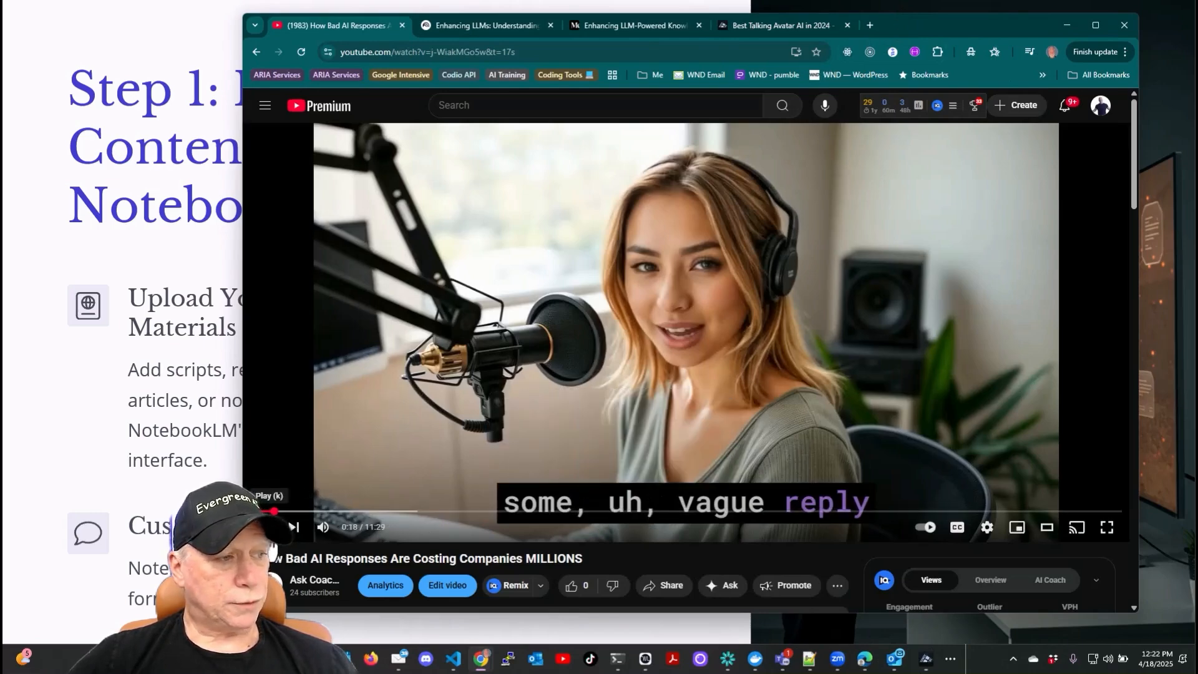
{"action": "left_click", "coordinate": [269, 530]}
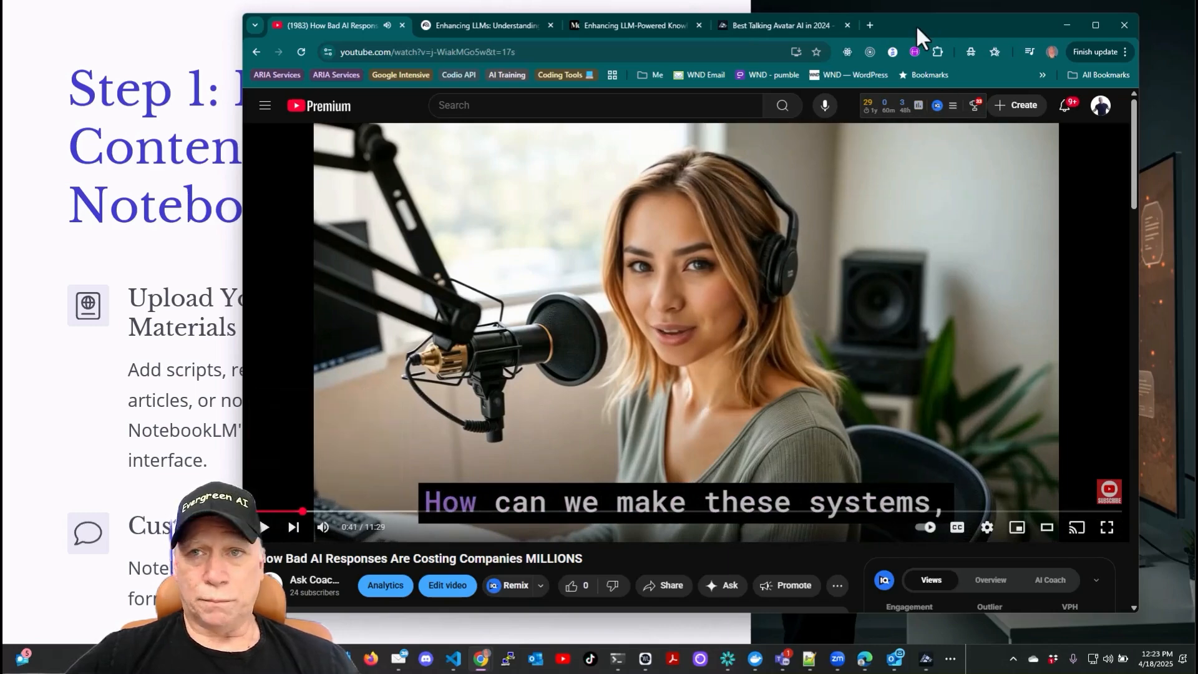
{"action": "left_click", "coordinate": [1159, 422]}
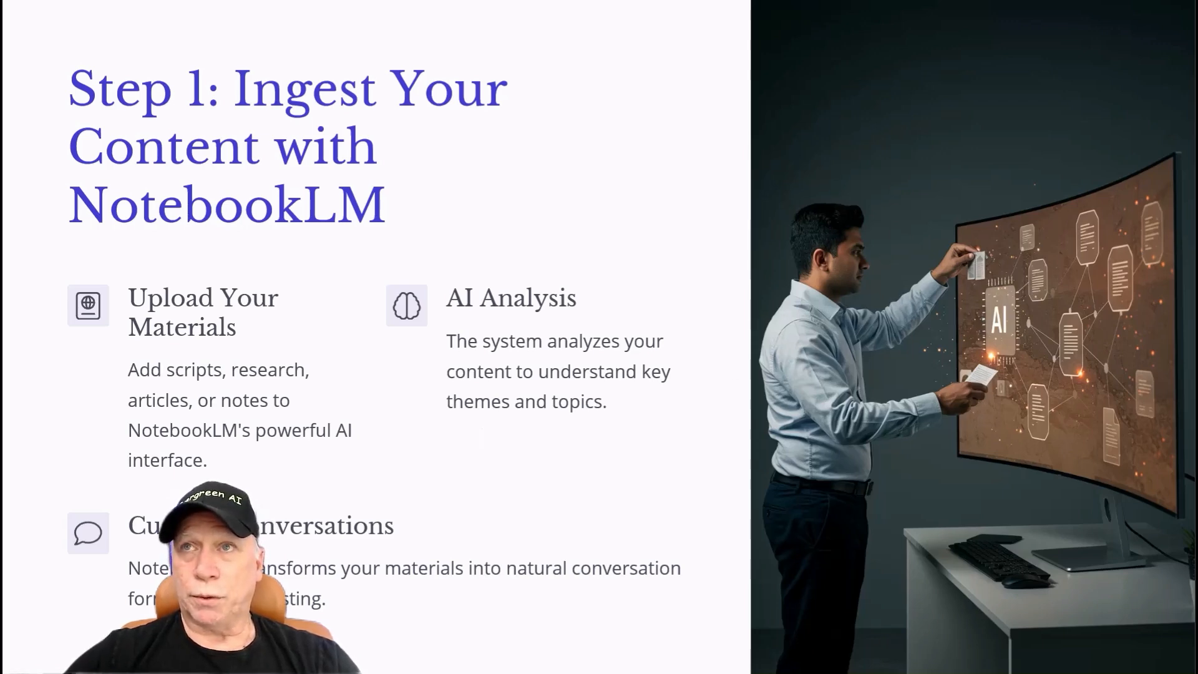
- Reposition the NotebookLM window and start playing the Audio Overview for Enhancing LLMs: Understanding User Intent for Knowledge Systems
{"action": "left_click_drag", "start_coordinate": [1197, 31], "coordinate": [759, 61]}
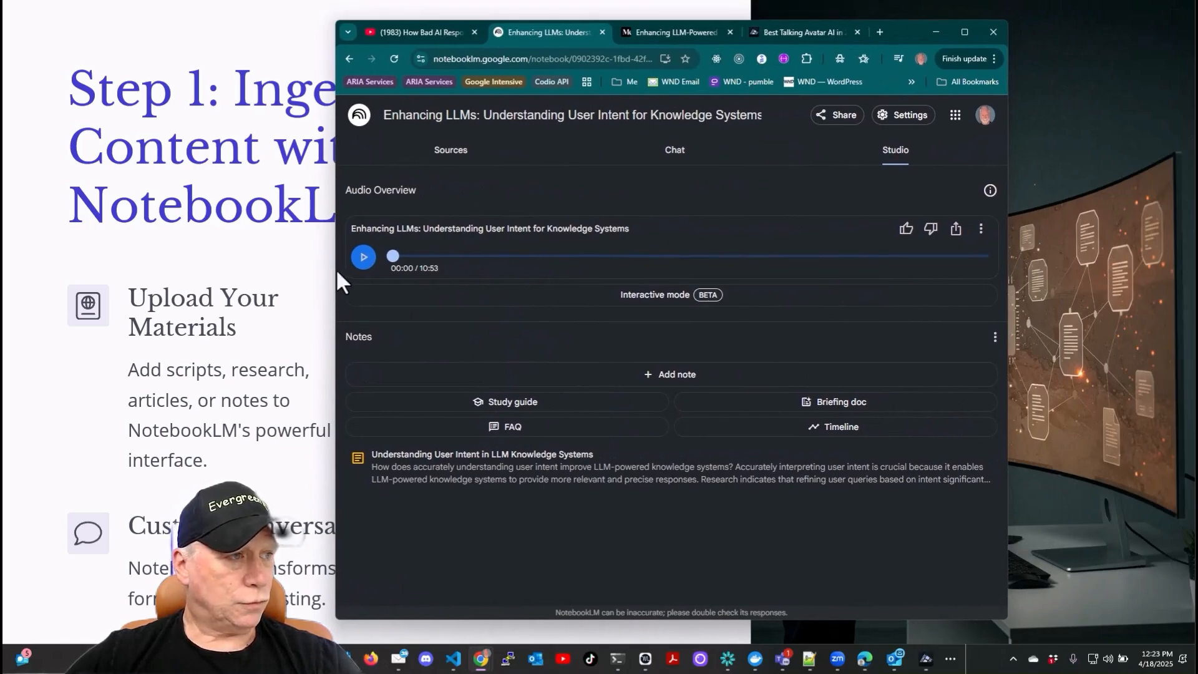
{"action": "left_click_drag", "start_coordinate": [337, 269], "coordinate": [228, 270]}
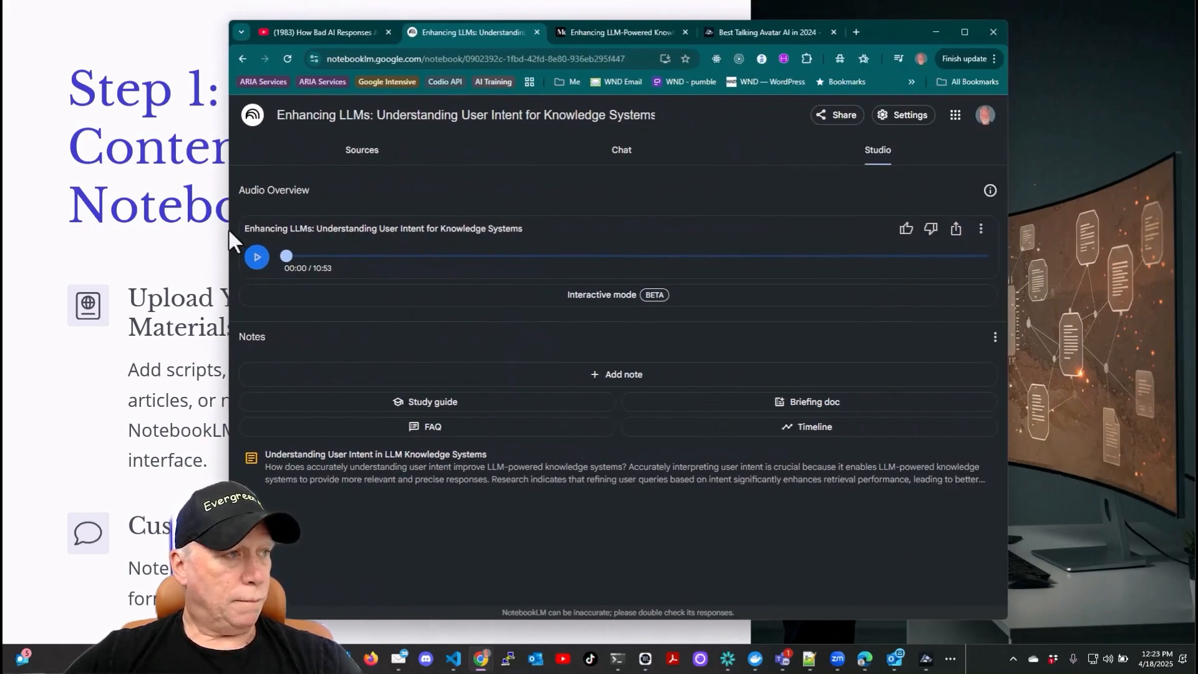
{"action": "left_click_drag", "start_coordinate": [226, 230], "coordinate": [48, 234]}
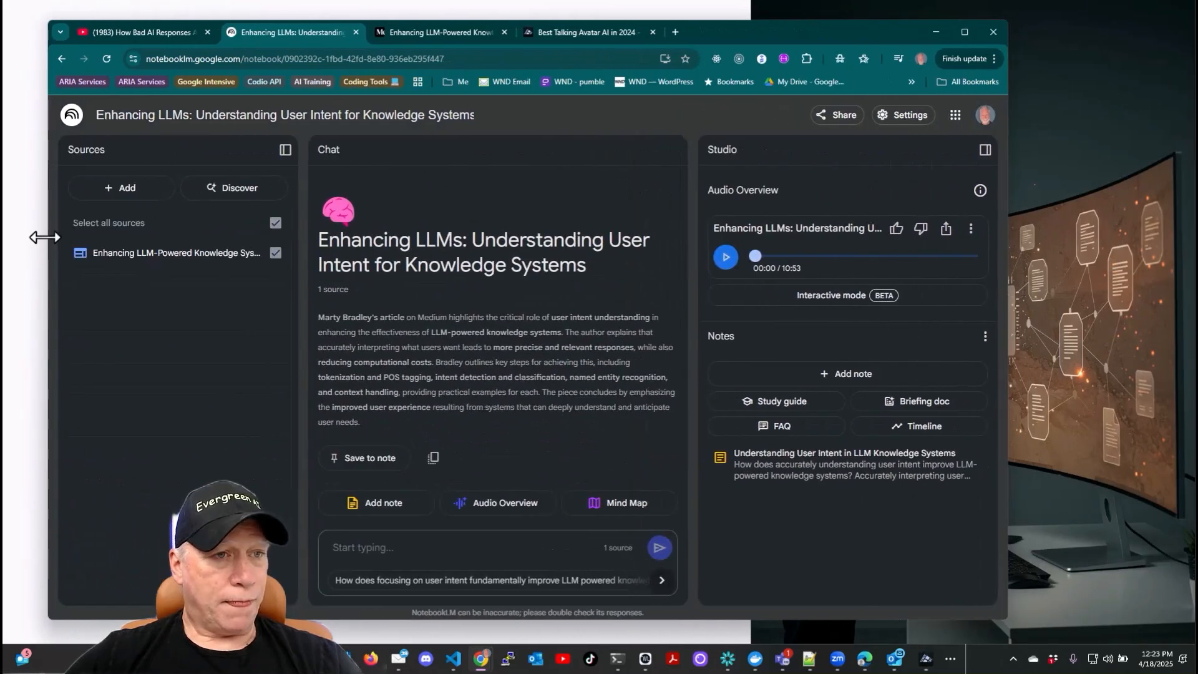
{"action": "left_click", "coordinate": [726, 257]}
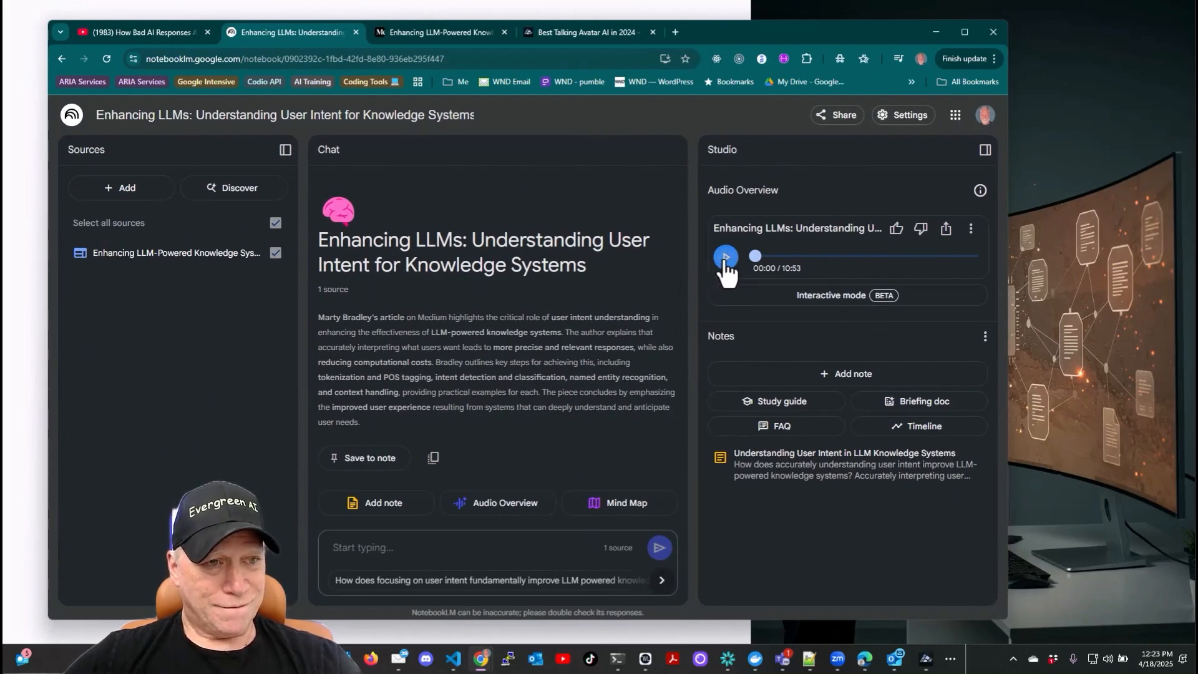
- Switch the system sound output to Speakers (SubosenAudio) and raise the volume
{"action": "left_click", "coordinate": [1108, 659]}
{"action": "left_click", "coordinate": [1110, 660]}
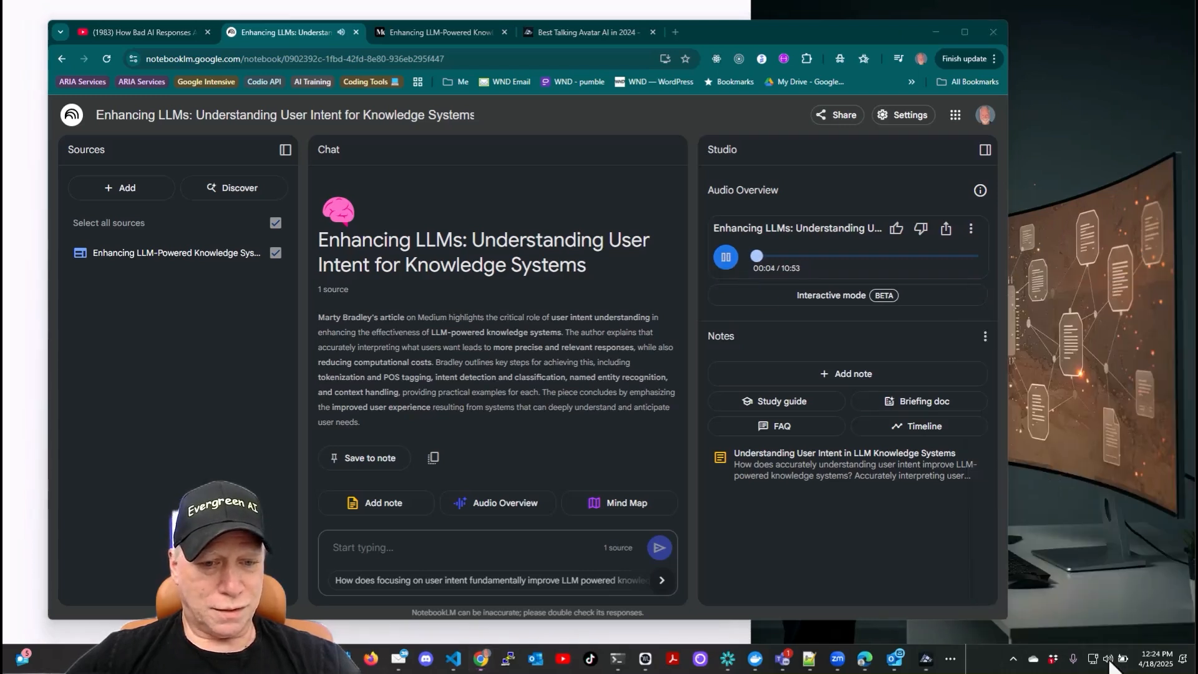
{"action": "left_click", "coordinate": [1110, 661]}
{"action": "left_click", "coordinate": [1176, 585]}
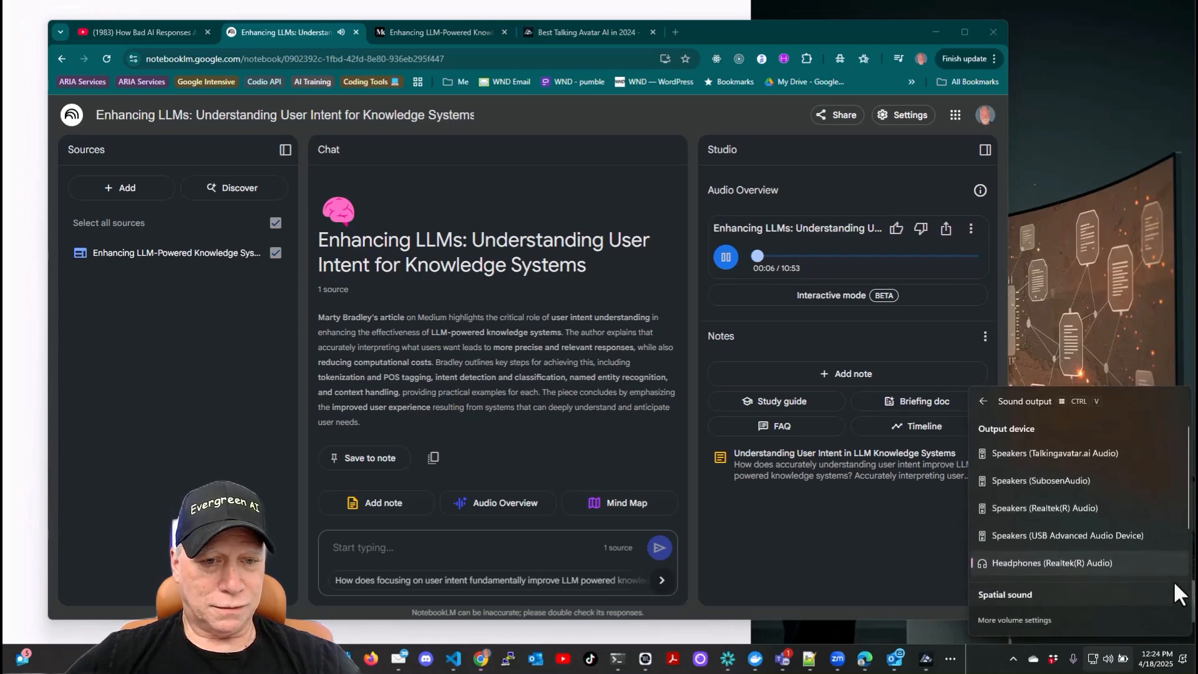
{"action": "left_click", "coordinate": [992, 479]}
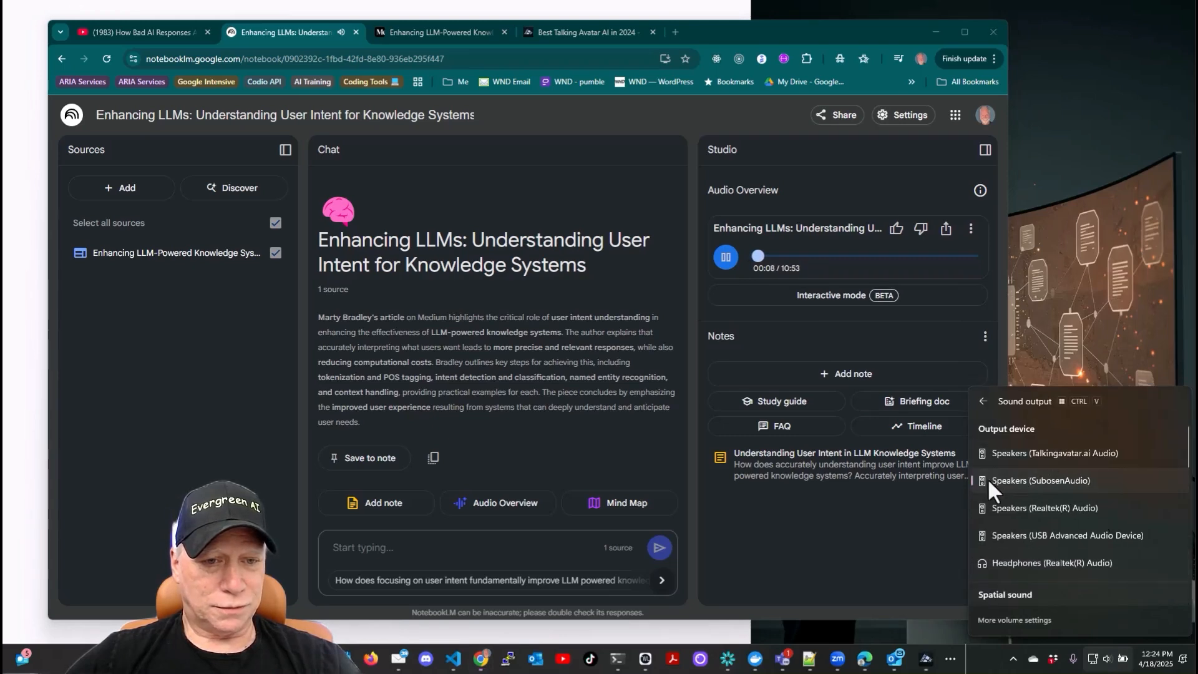
{"action": "left_click", "coordinate": [1102, 661]}
{"action": "left_click", "coordinate": [1101, 660]}
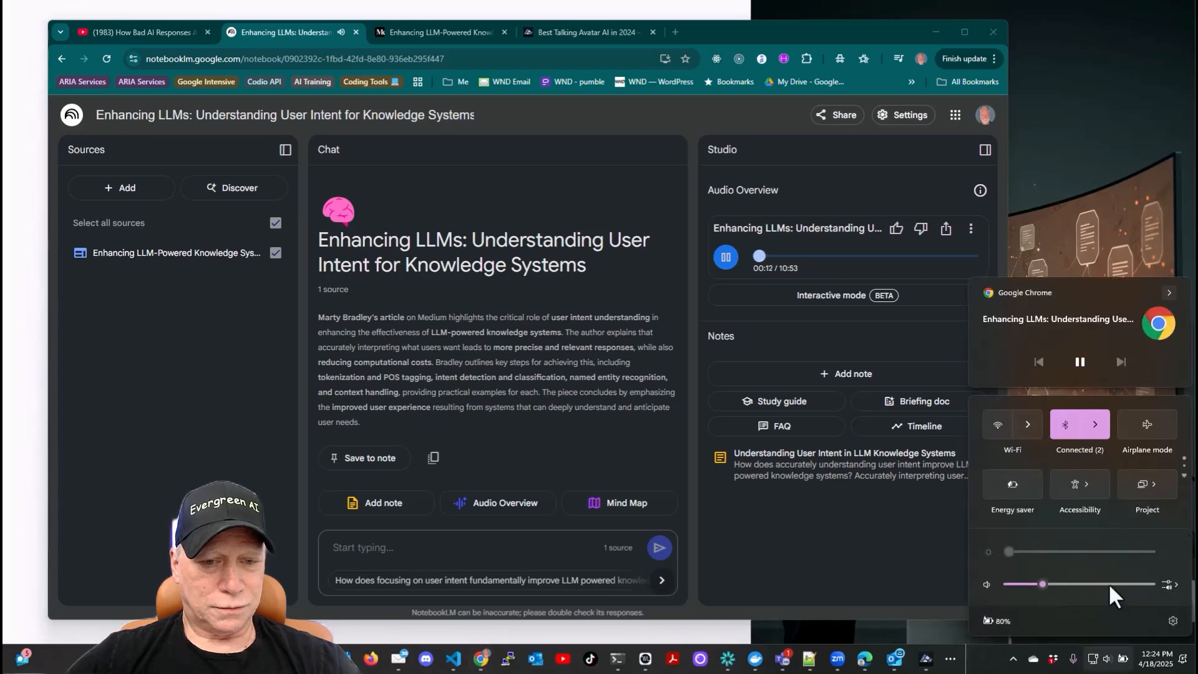
{"action": "left_click", "coordinate": [1110, 584]}
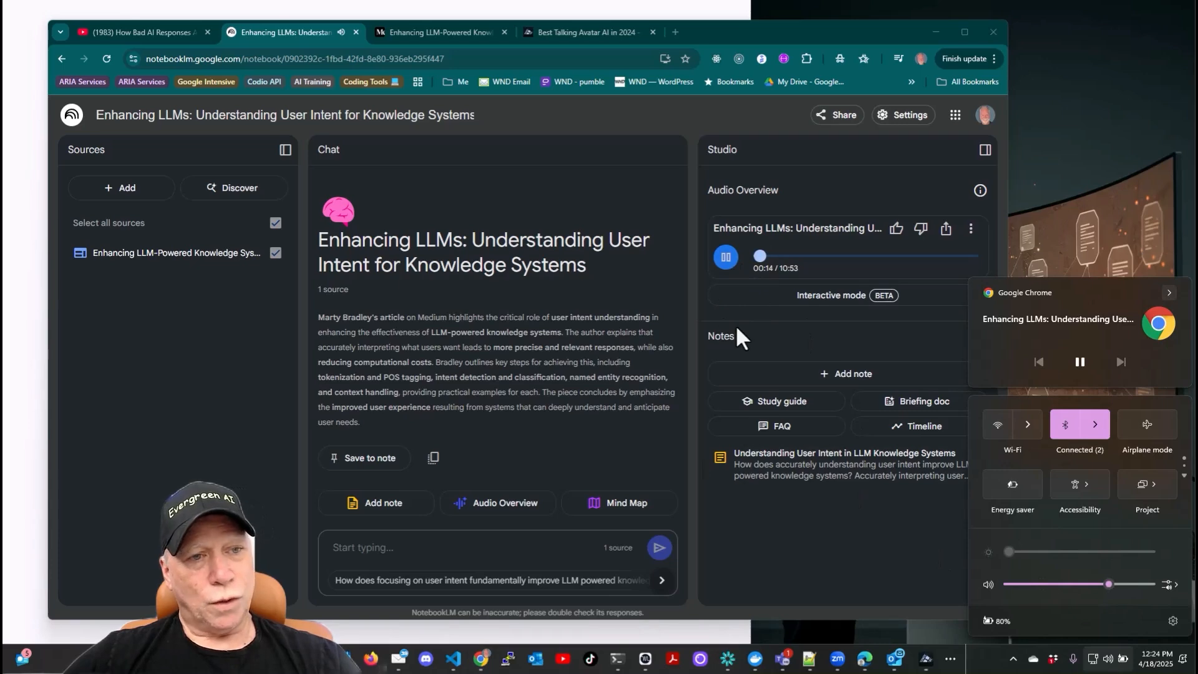
{"action": "left_click", "coordinate": [864, 311]}
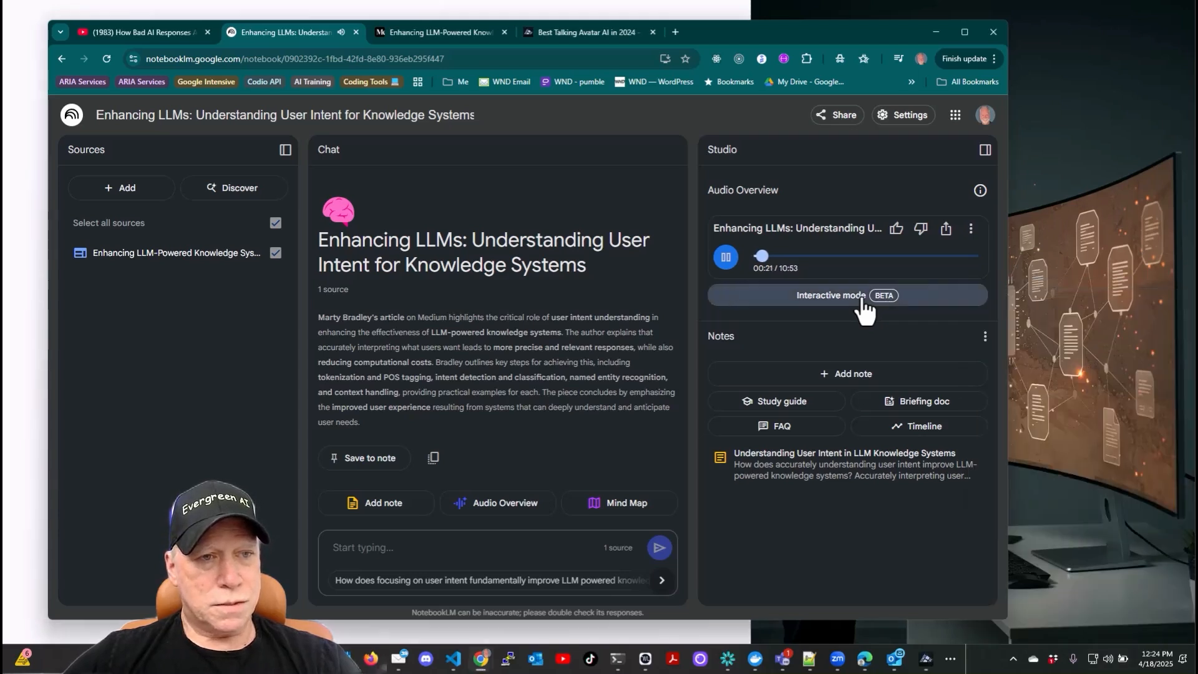
- Open the Audio Overview's Interactive mode view and return to Studio, twice
{"action": "left_click", "coordinate": [864, 300]}
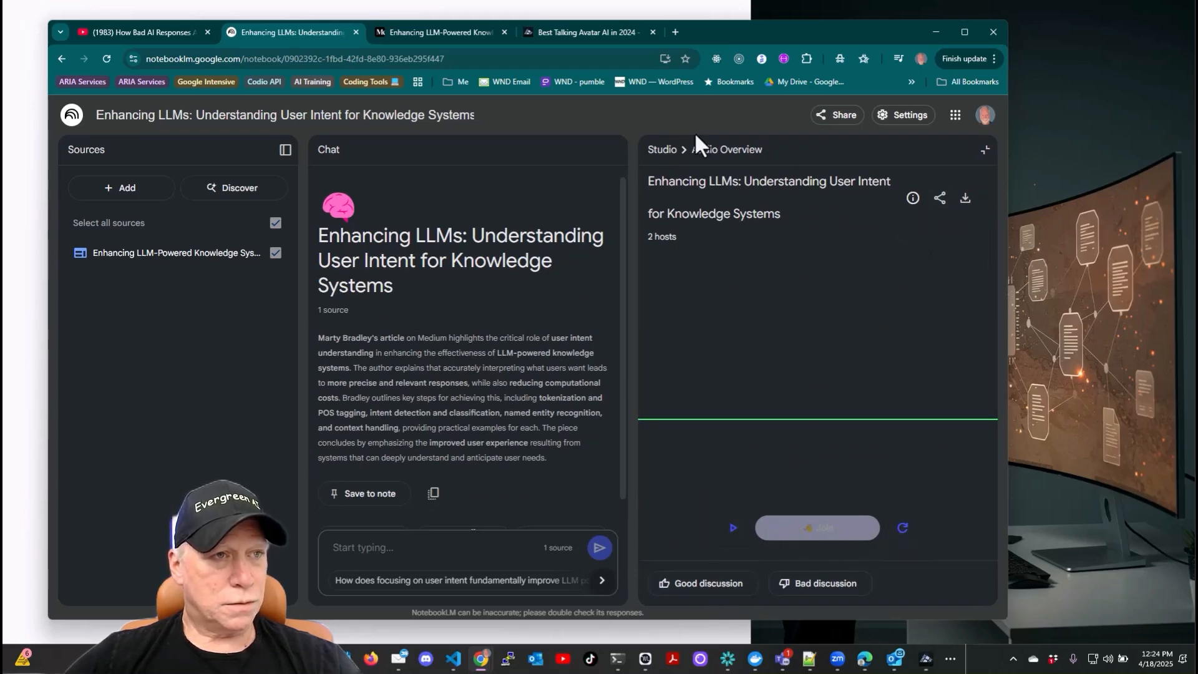
{"action": "left_click", "coordinate": [660, 150]}
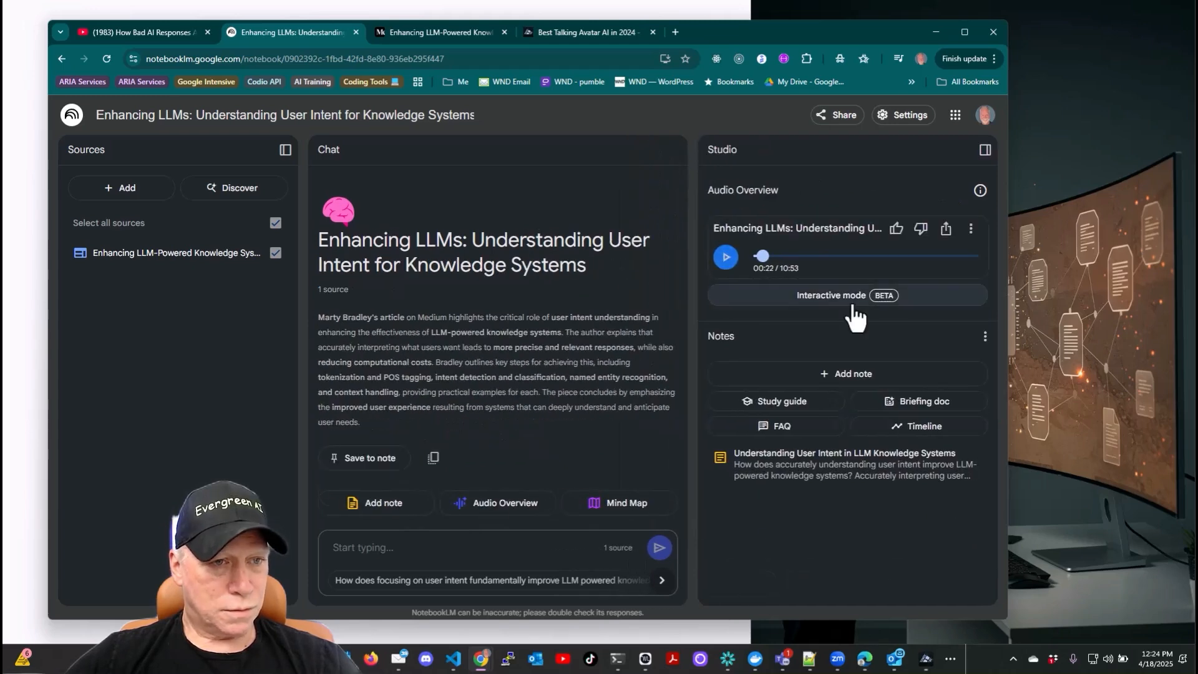
{"action": "left_click", "coordinate": [727, 259]}
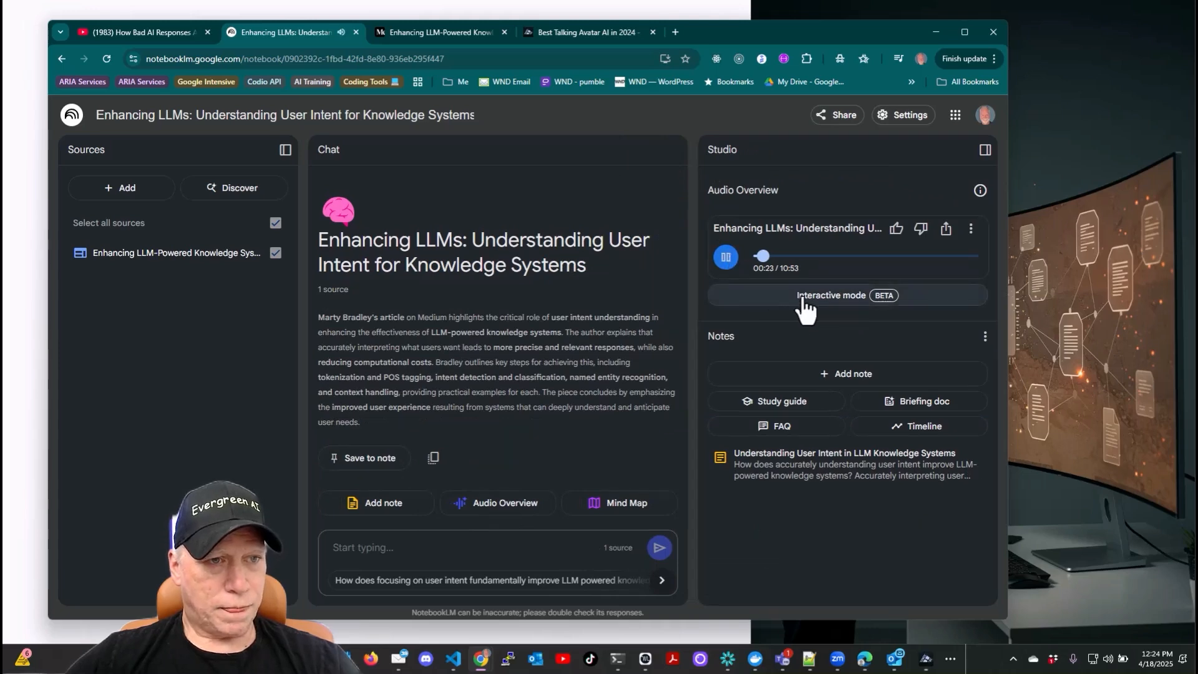
{"action": "left_click", "coordinate": [803, 300]}
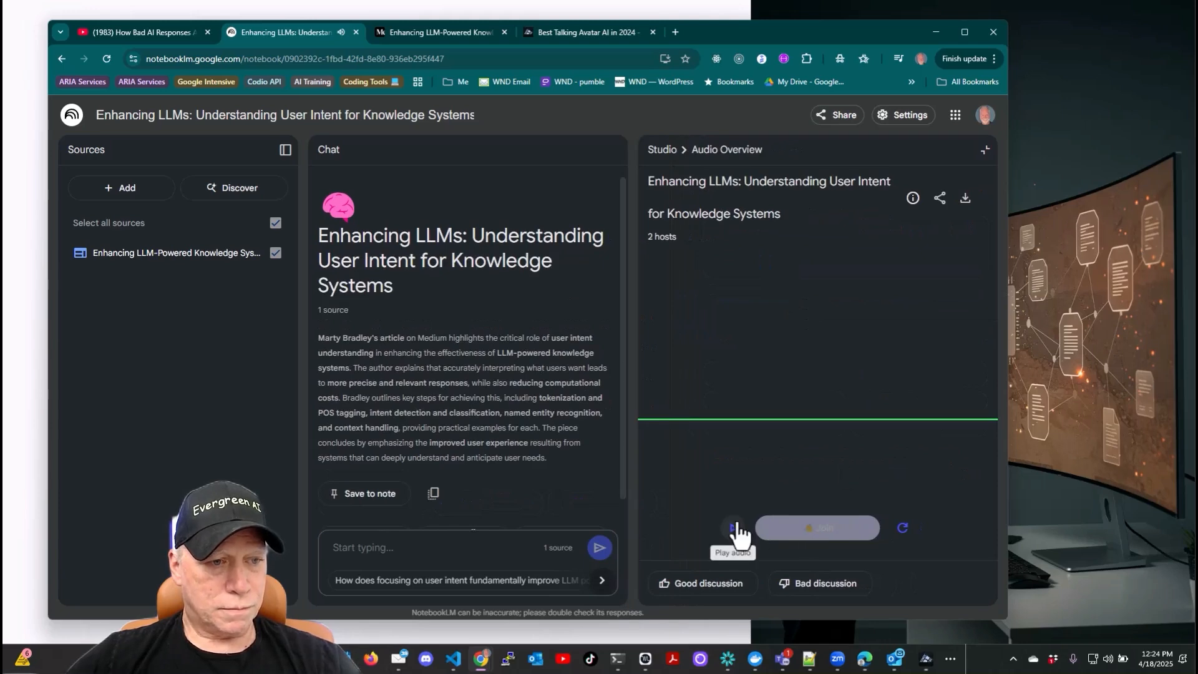
{"action": "left_click", "coordinate": [662, 150]}
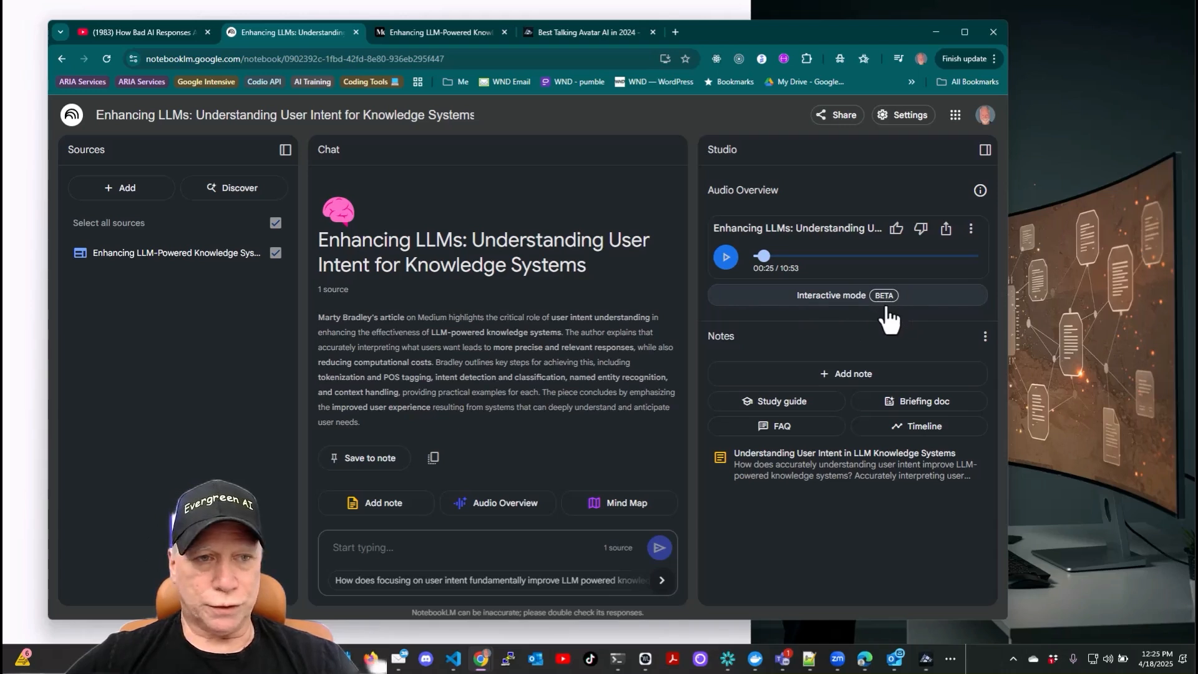
- Play and pause the Audio Overview, then switch to the Medium source article tab
{"action": "left_click", "coordinate": [726, 258]}
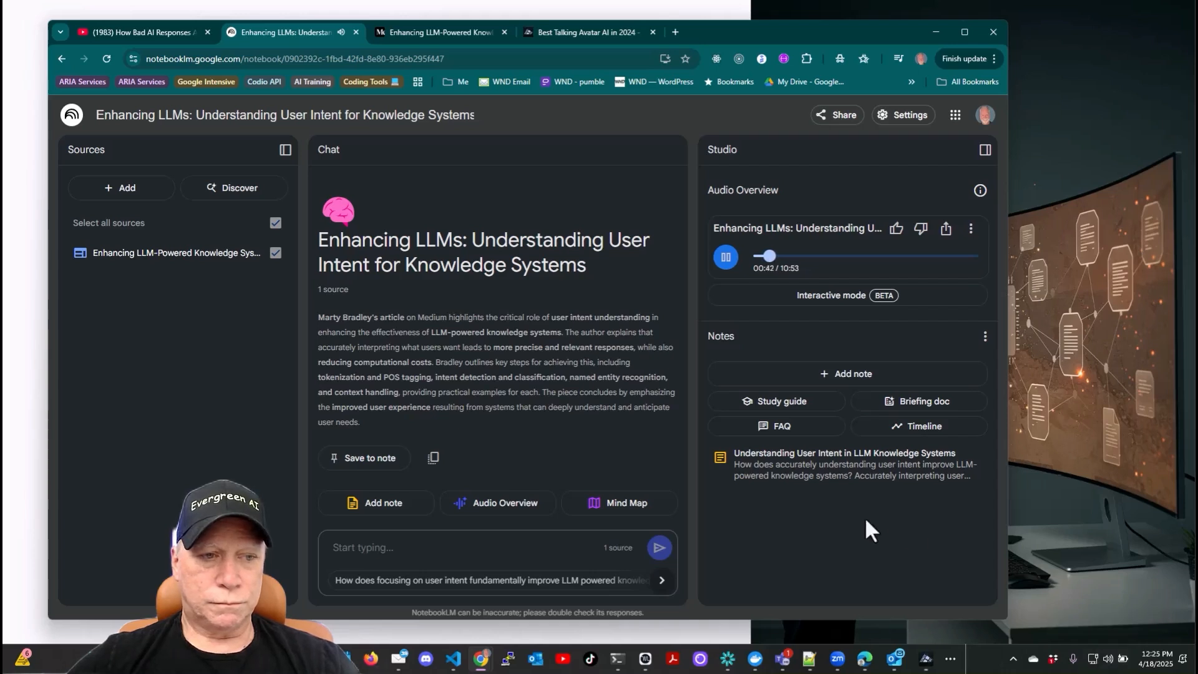
{"action": "left_click", "coordinate": [728, 261]}
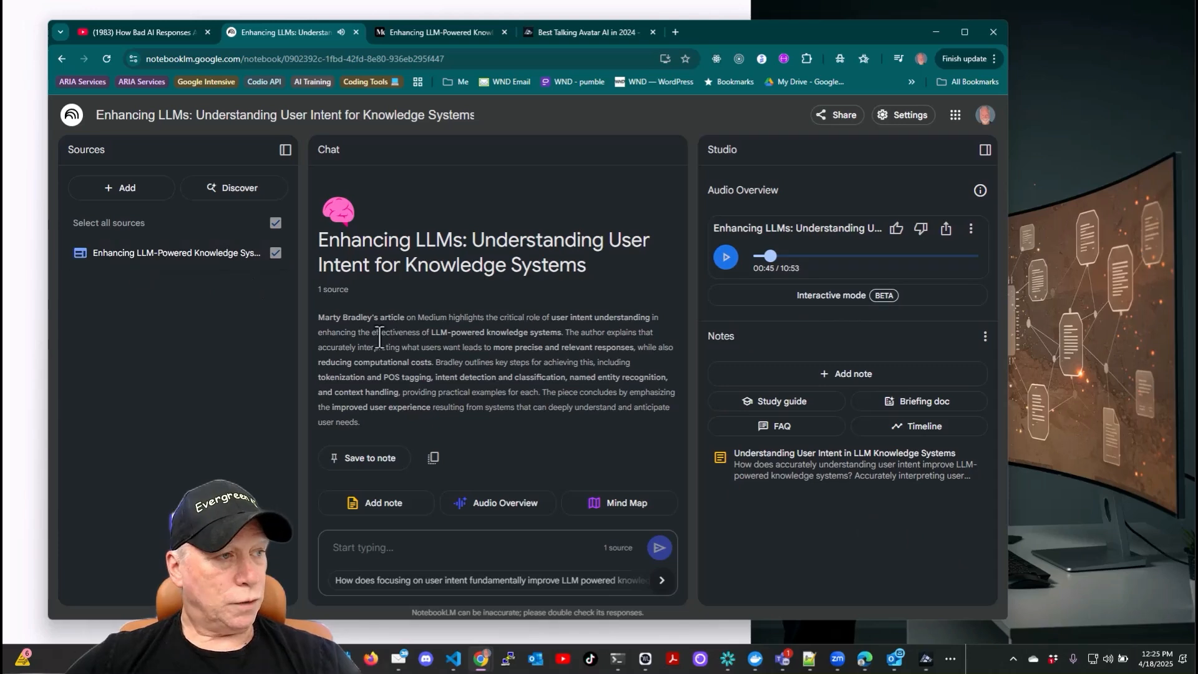
{"action": "left_click", "coordinate": [431, 30]}
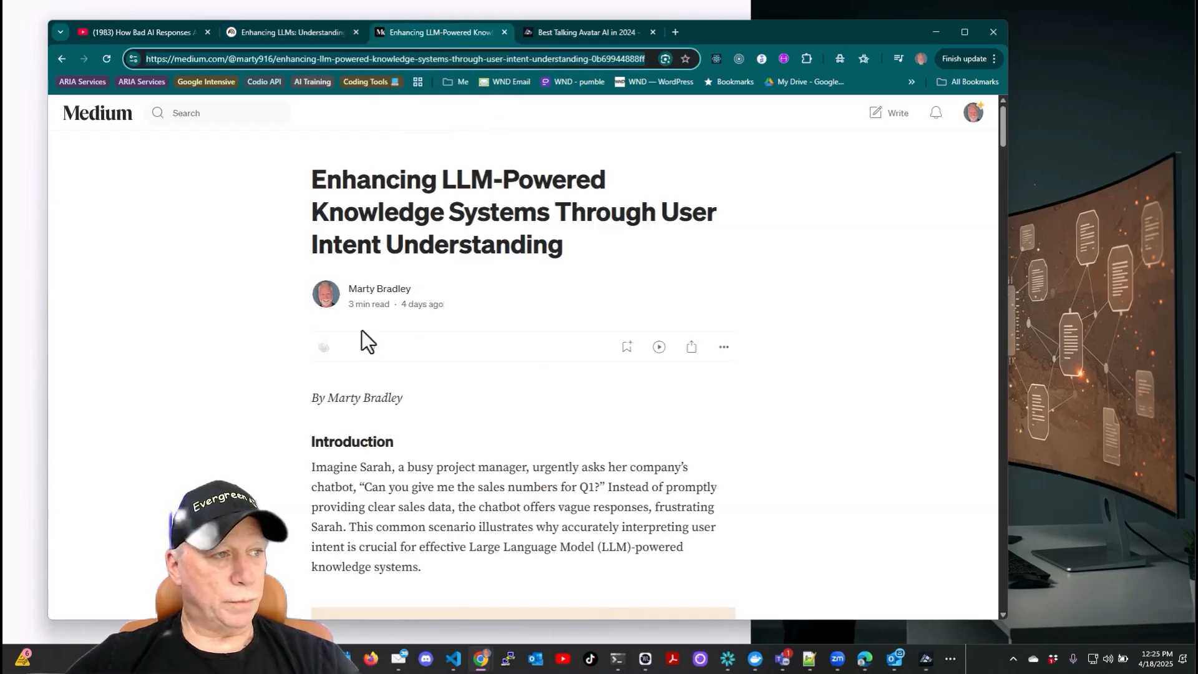